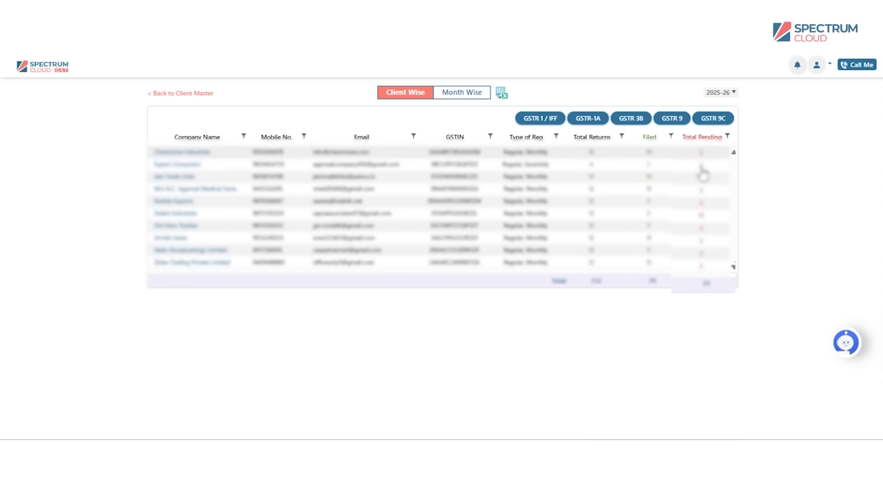
# Show the return register month-wise, list the pending returns for Aug 25, and go back to the client master.
pyautogui.click(463, 94)
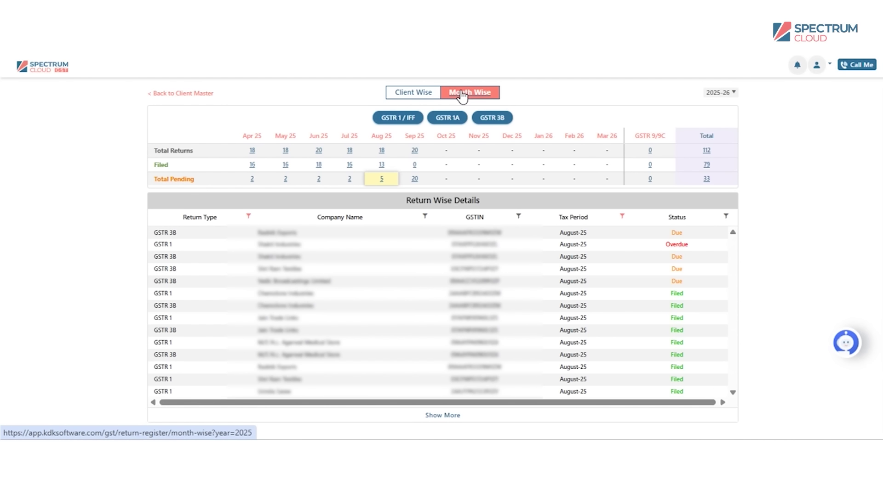
pyautogui.click(381, 179)
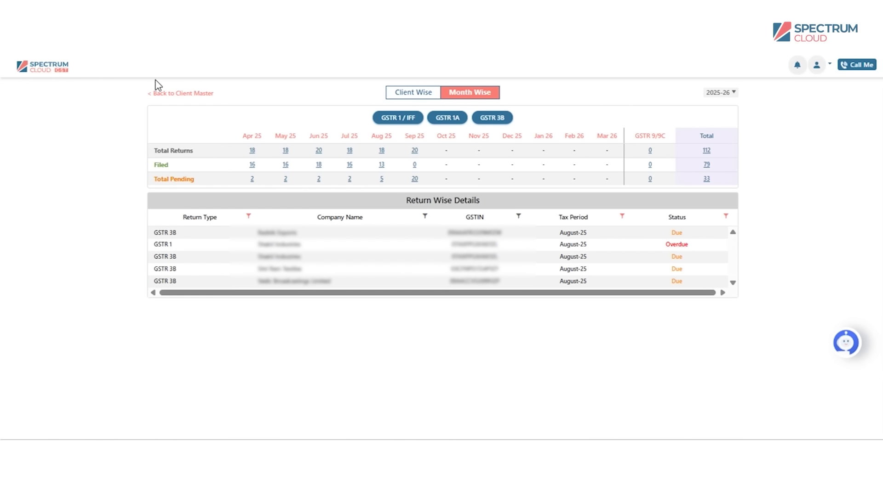
pyautogui.click(161, 94)
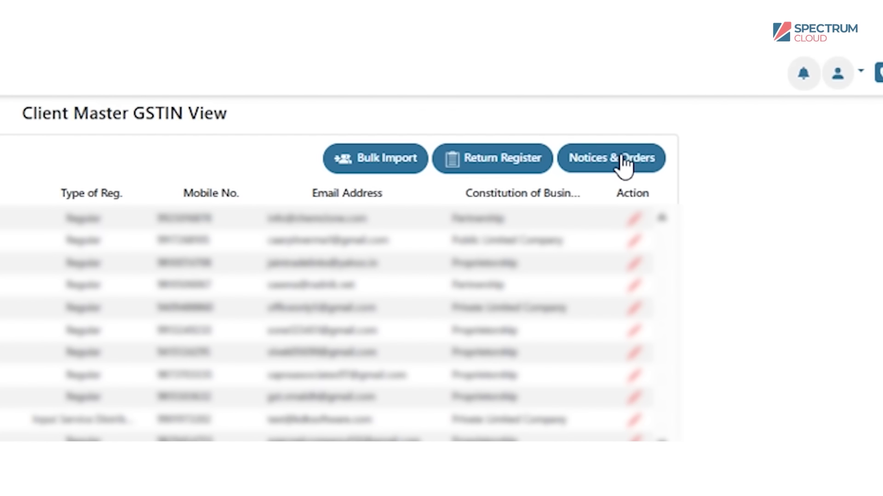
# Open the Notices & Orders list and view the case details of the notice issued on 12/09/2025.
pyautogui.click(695, 114)
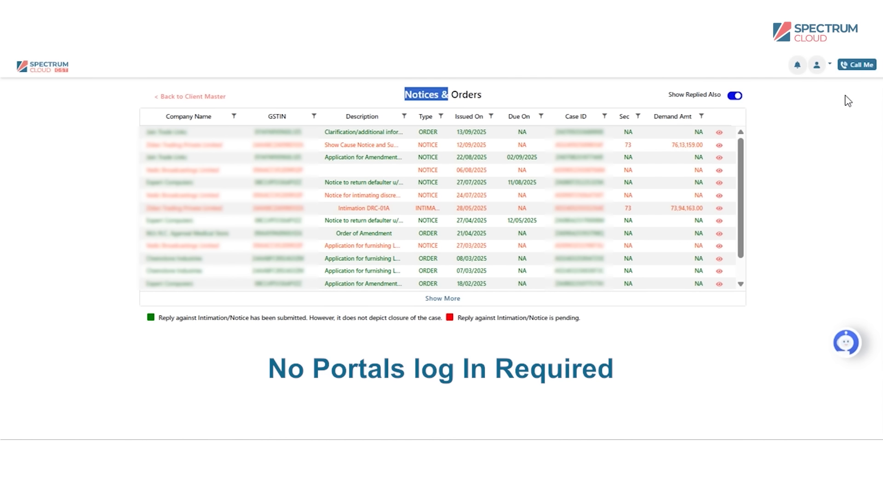
pyautogui.click(719, 147)
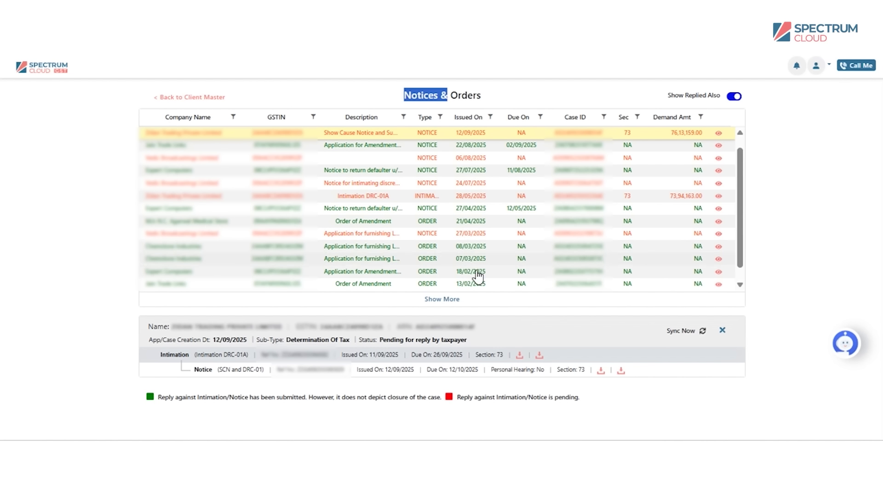
# Load more notices and orders and view the details of the Summary Order issued on 21/10/2020.
pyautogui.click(431, 303)
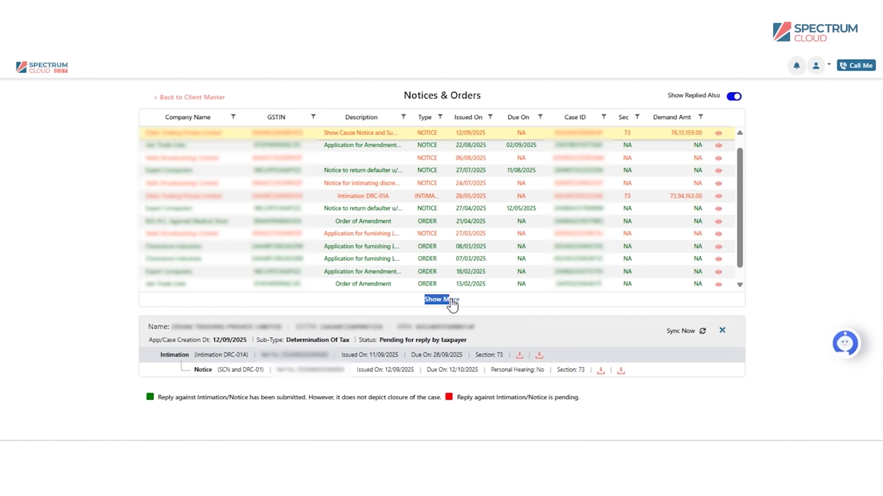
pyautogui.click(452, 304)
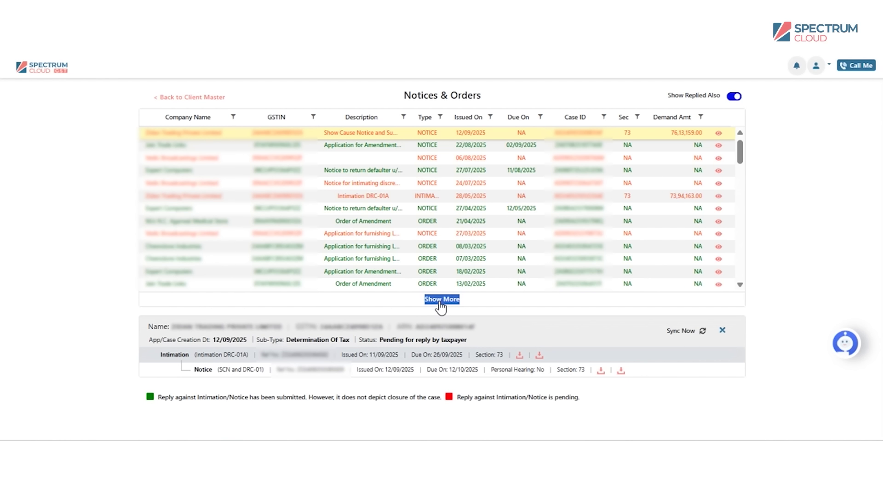
pyautogui.click(439, 304)
pyautogui.moveTo(740, 148); pyautogui.dragTo(743, 278)
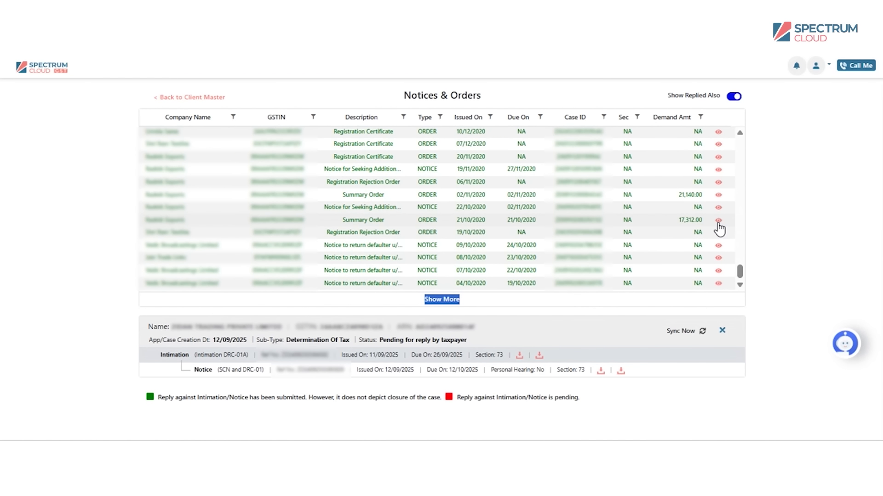
pyautogui.click(718, 221)
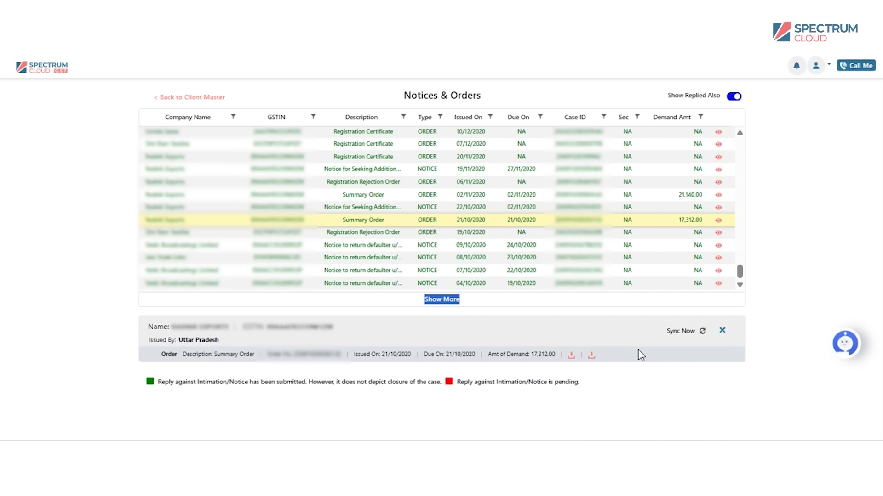
# Hide the replied notices to review only the pending ones, show them again, and examine the legend for pending replies.
pyautogui.click(734, 102)
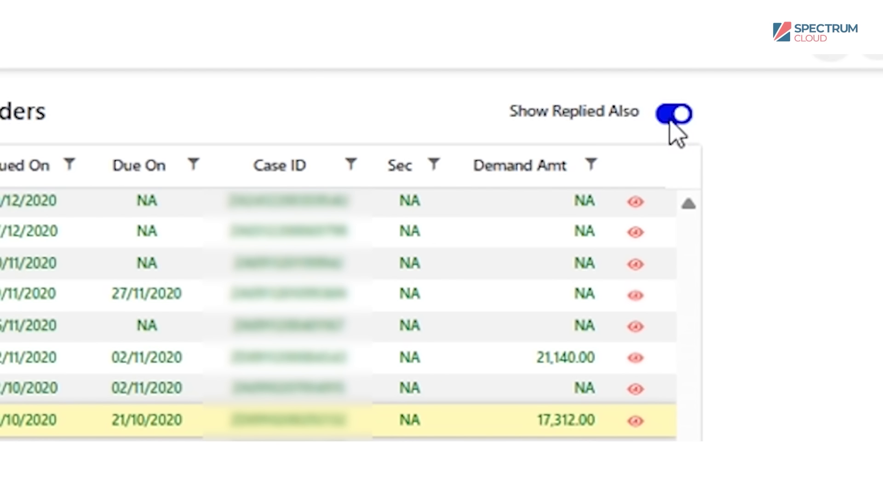
pyautogui.click(732, 98)
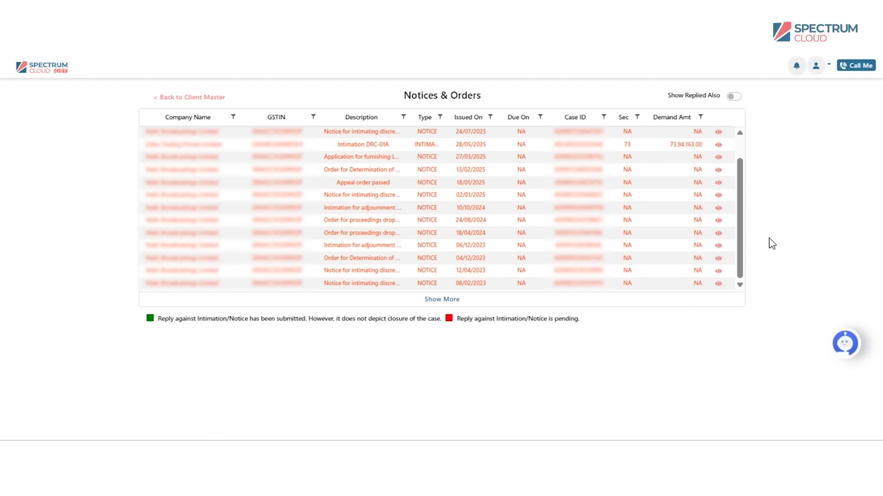
pyautogui.click(734, 97)
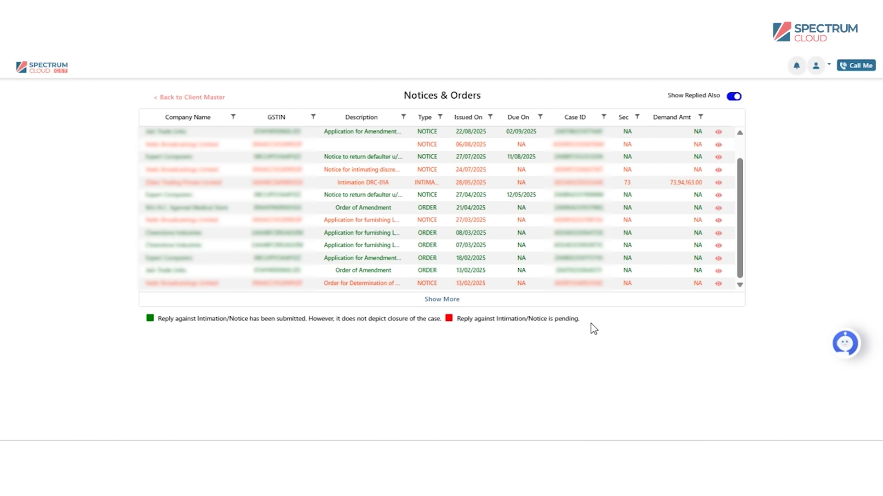
pyautogui.moveTo(593, 328); pyautogui.dragTo(458, 333)
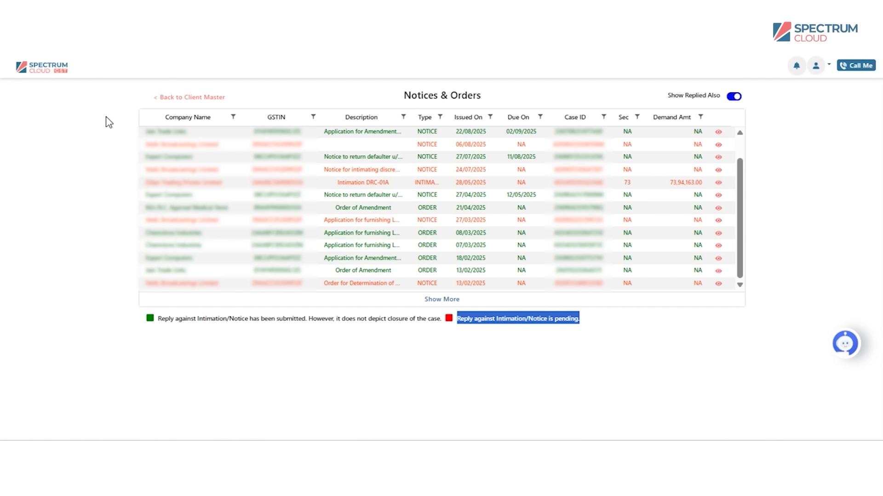
# Return to the client master, open Client Settings, and select the Schedule 2A / 2B option for the whole column.
pyautogui.click(186, 97)
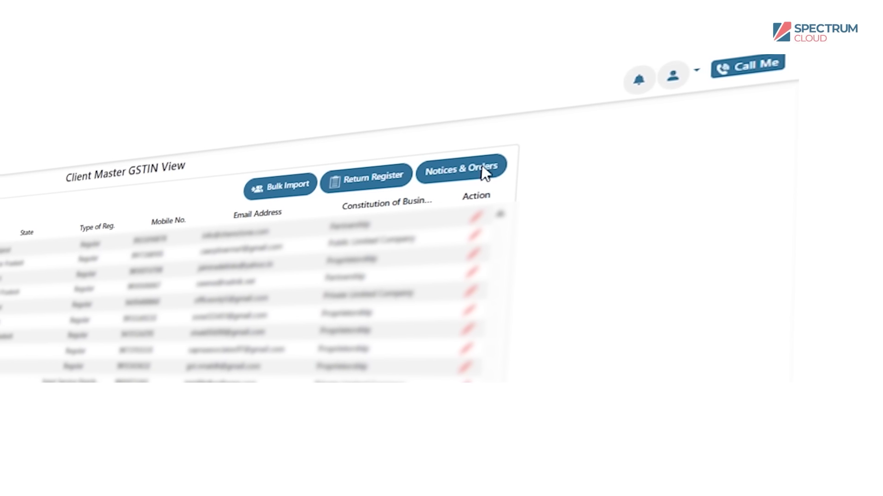
pyautogui.click(698, 82)
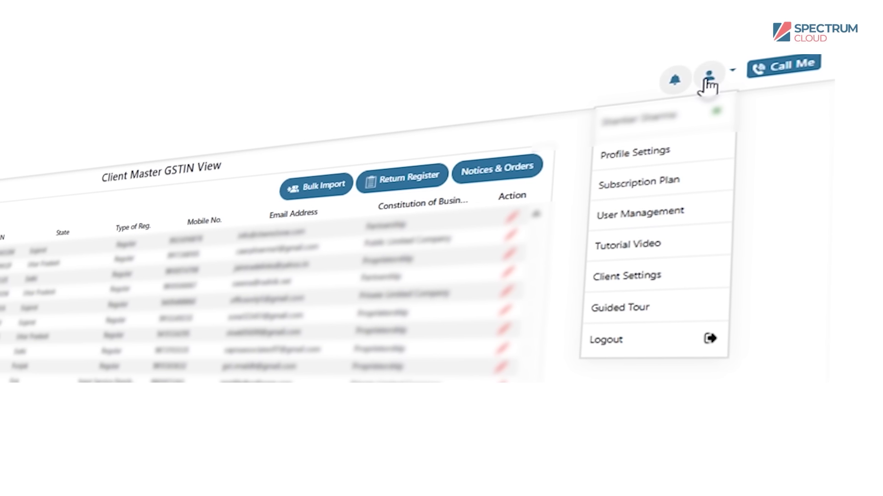
pyautogui.click(623, 277)
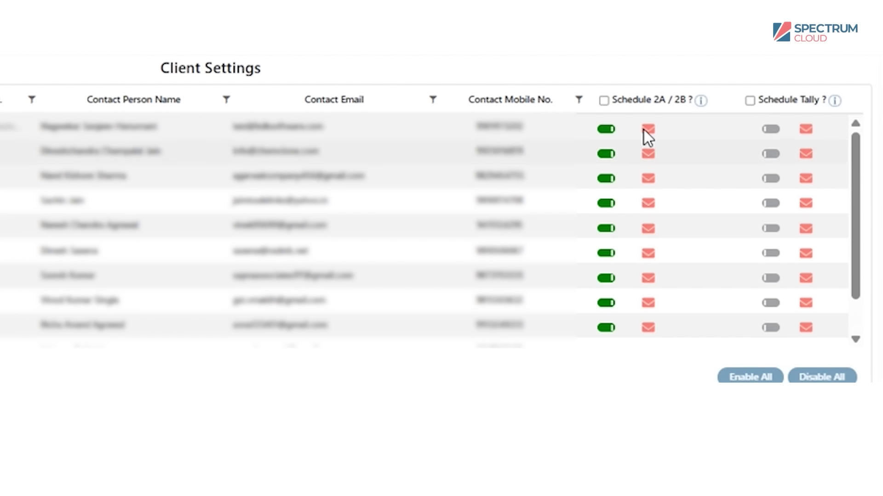
pyautogui.click(603, 100)
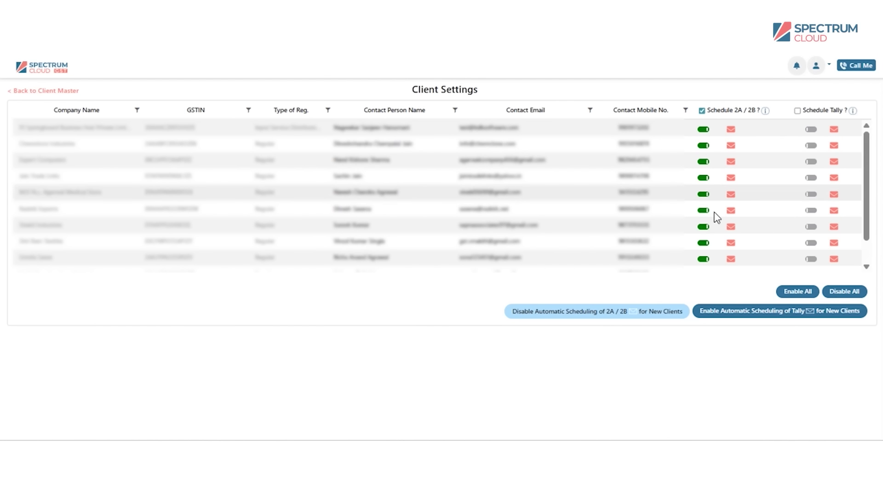
# Open the contact email fields of several clients for editing and leave them without entering anything.
pyautogui.click(468, 133)
pyautogui.click(489, 162)
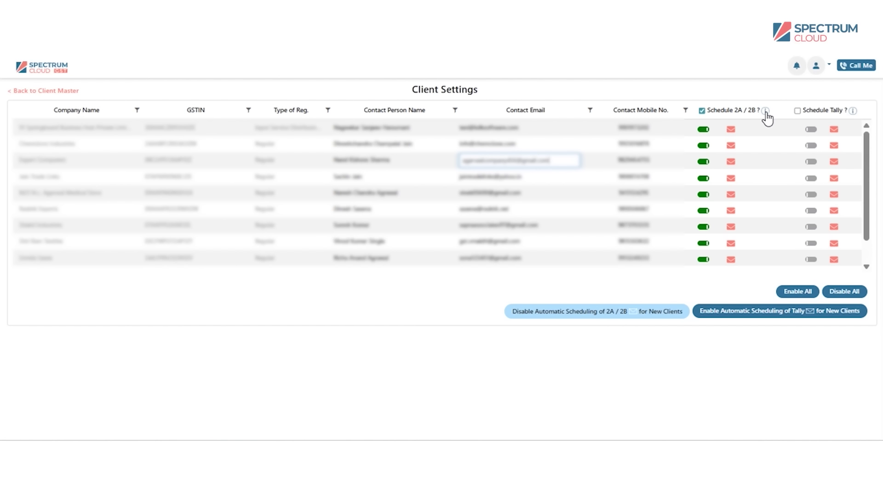
pyautogui.click(483, 129)
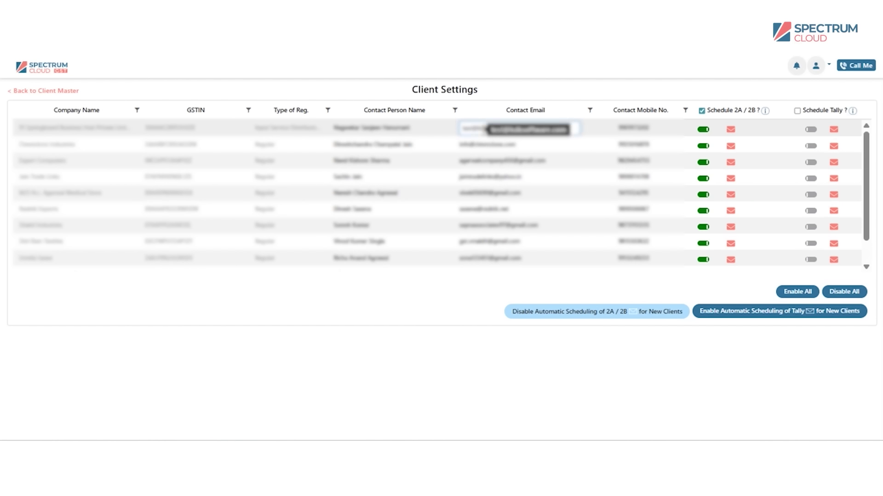
pyautogui.click(476, 144)
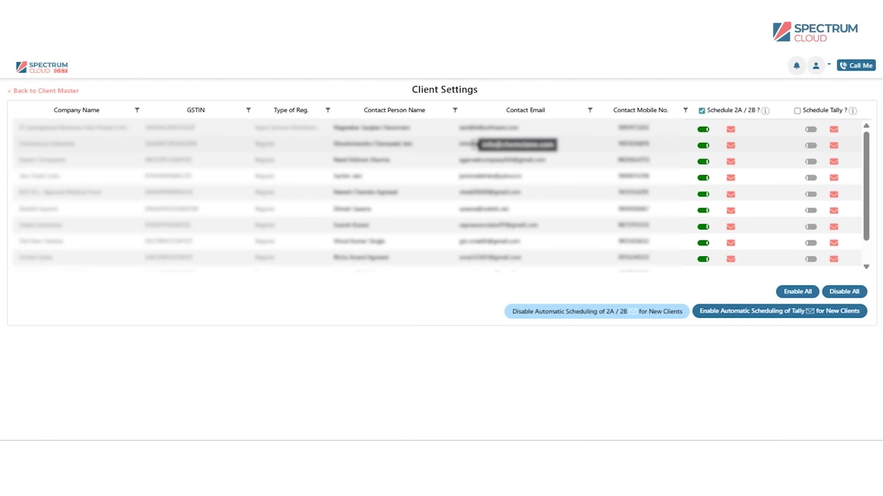
pyautogui.click(479, 178)
pyautogui.click(479, 192)
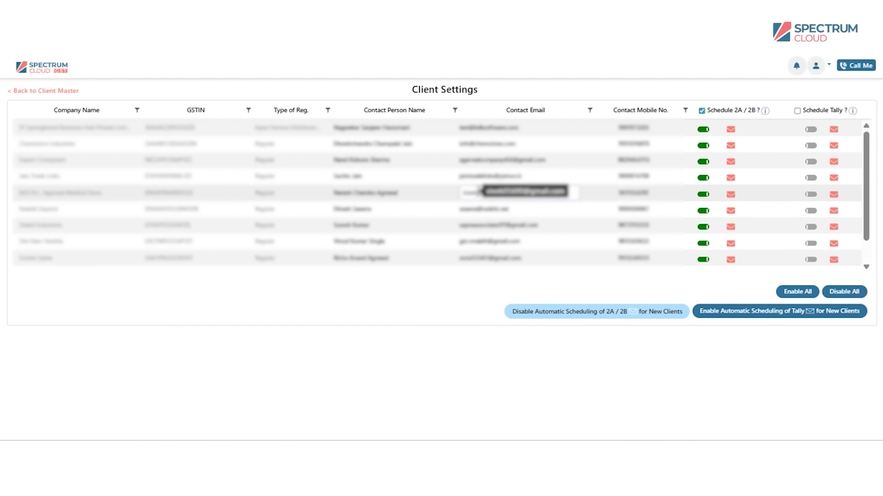
pyautogui.click(478, 210)
pyautogui.click(429, 320)
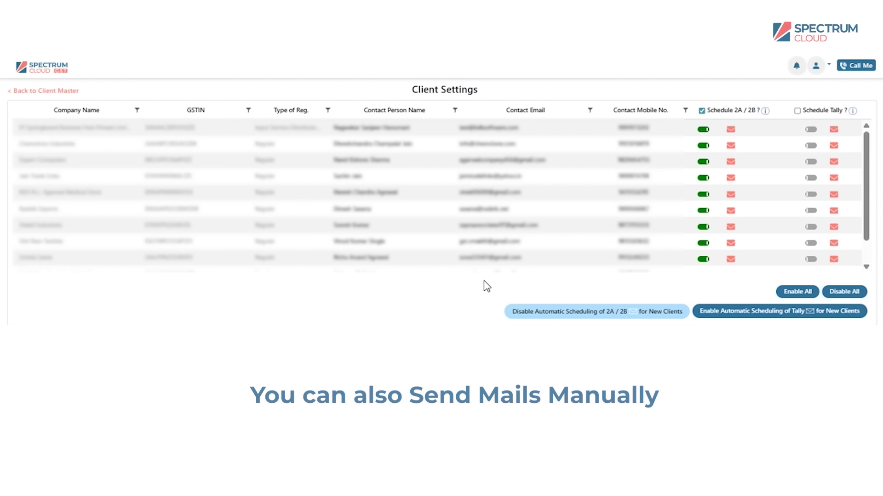
# Open the manual 2A / 2B email option for the first client and return to the client master.
pyautogui.click(728, 130)
pyautogui.click(558, 142)
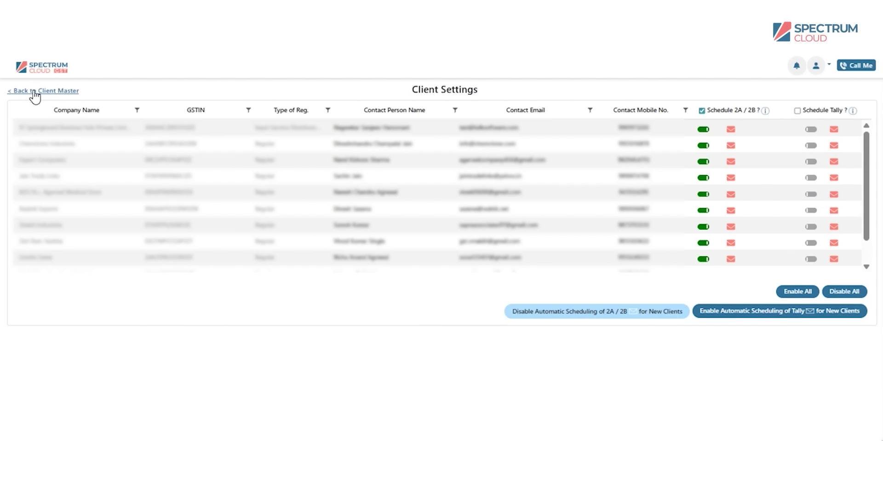
pyautogui.click(34, 91)
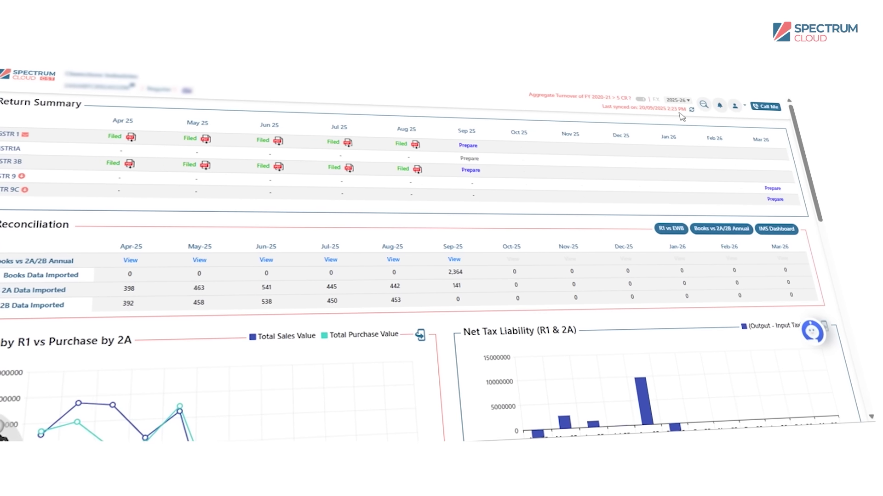
# Set the client dashboard's financial year to 2020-21.
pyautogui.click(695, 98)
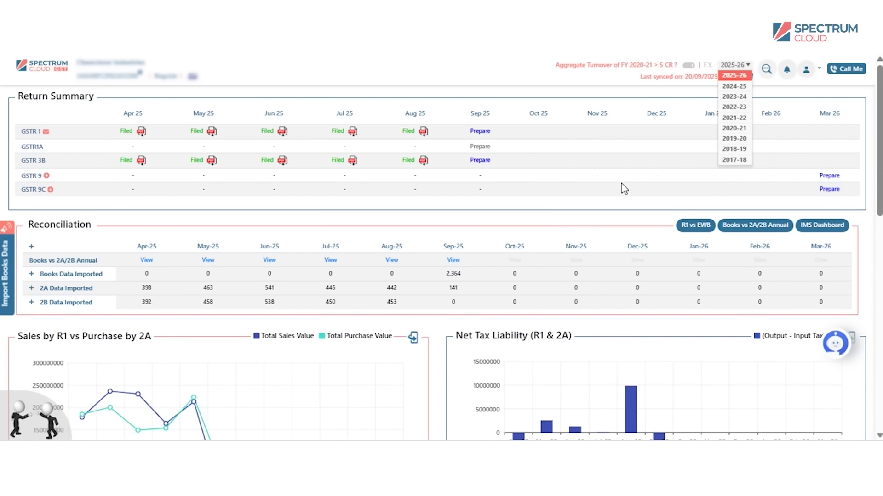
pyautogui.click(624, 189)
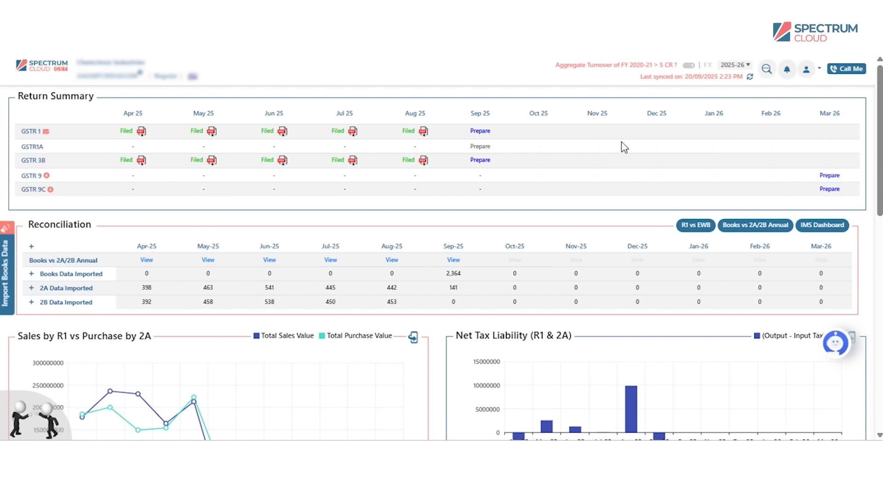
pyautogui.click(731, 68)
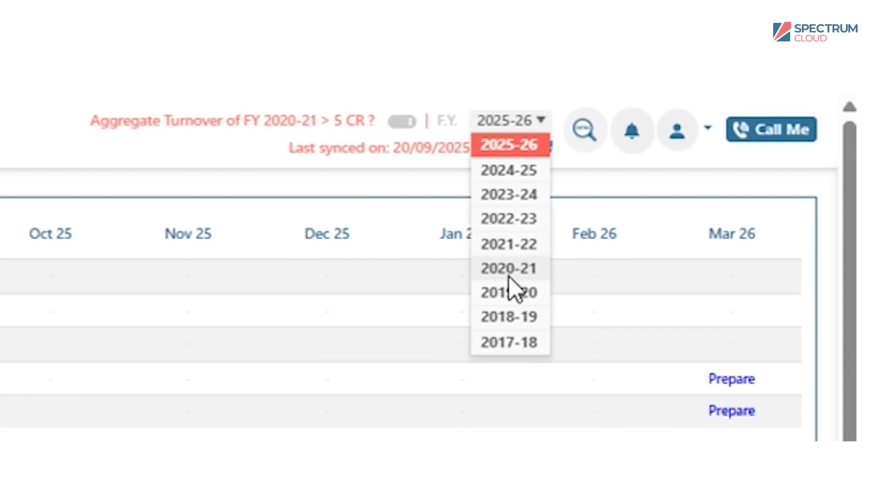
pyautogui.click(509, 276)
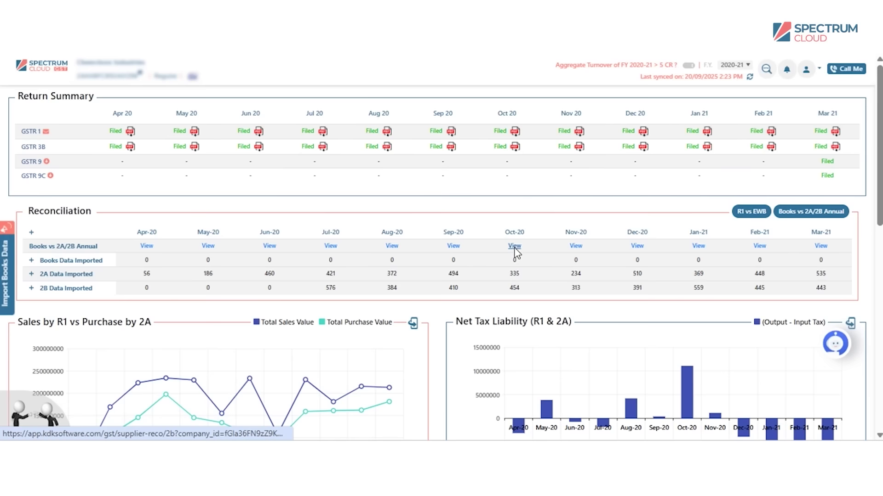
# View the Oct-20 supplier-wise reconciliation by 2A and return to the dashboard.
pyautogui.click(452, 216)
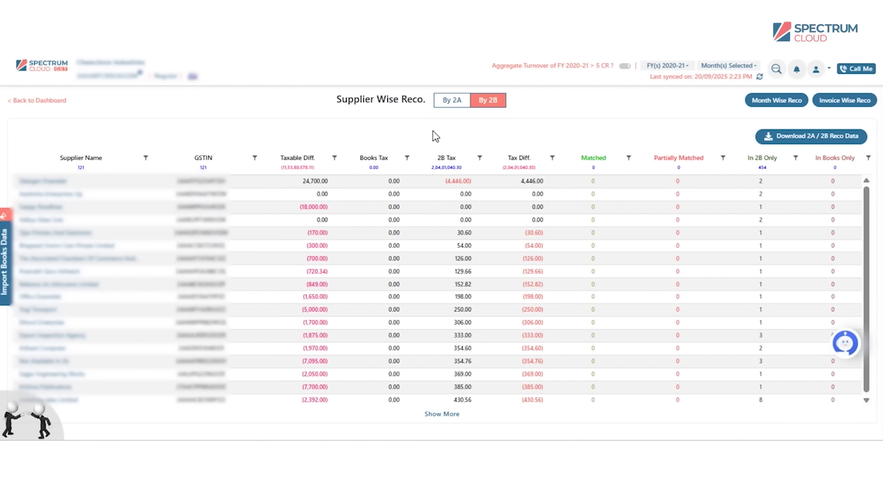
pyautogui.click(452, 100)
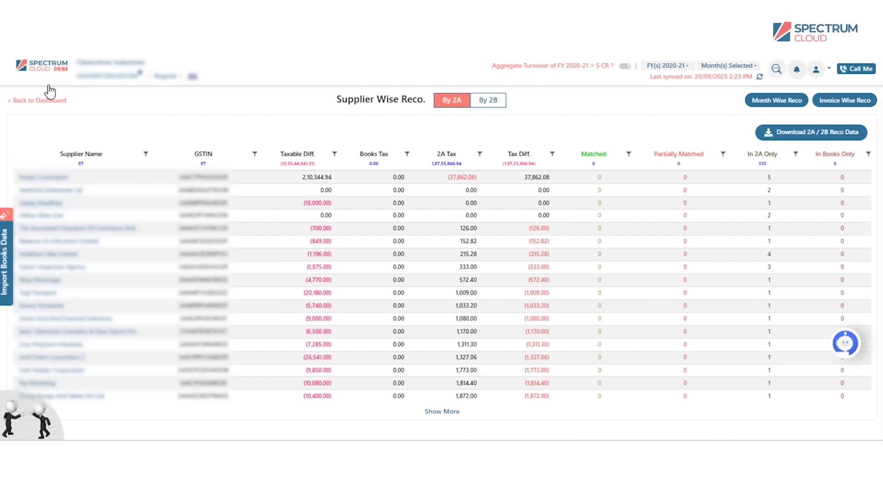
pyautogui.click(44, 99)
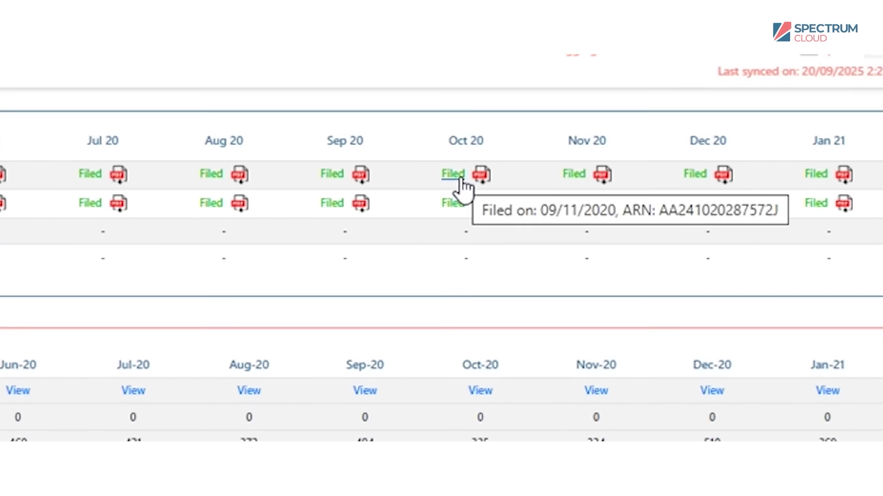
# Open the filed GSTR 1 return for Oct 20 and go back to the dashboard.
pyautogui.click(501, 131)
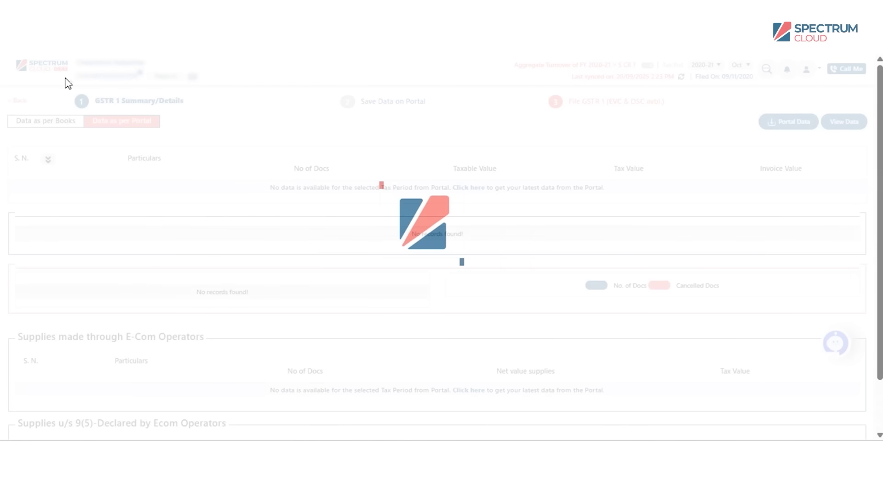
pyautogui.click(19, 104)
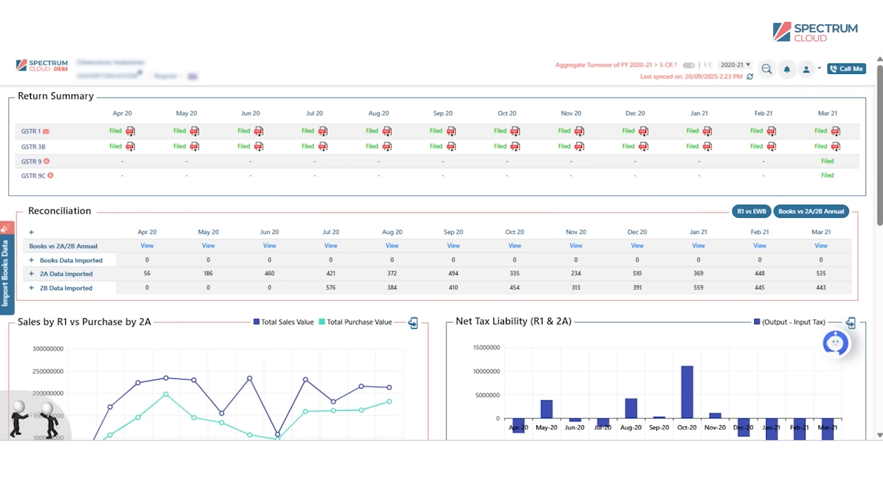
# Open the email option for GSTR 1, clear the recipient's email address and close it without sending.
pyautogui.click(46, 132)
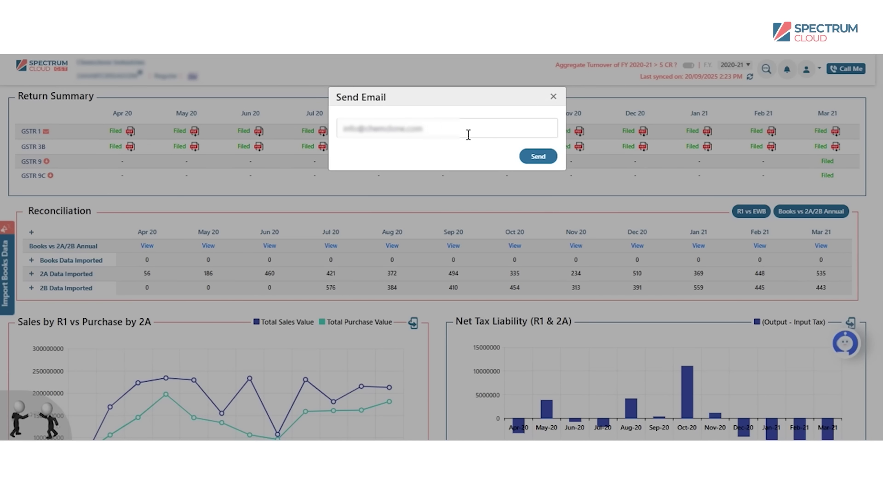
pyautogui.moveTo(446, 132); pyautogui.dragTo(305, 132)
pyautogui.press('BackSpace')
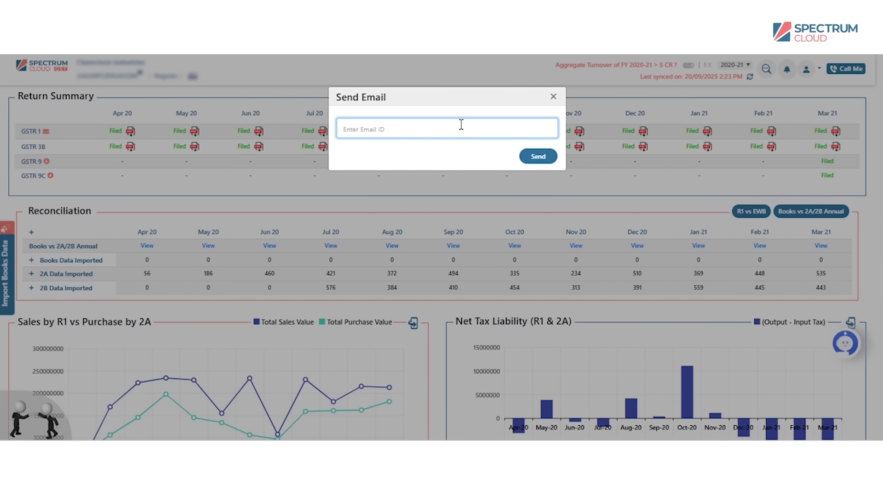
pyautogui.click(553, 97)
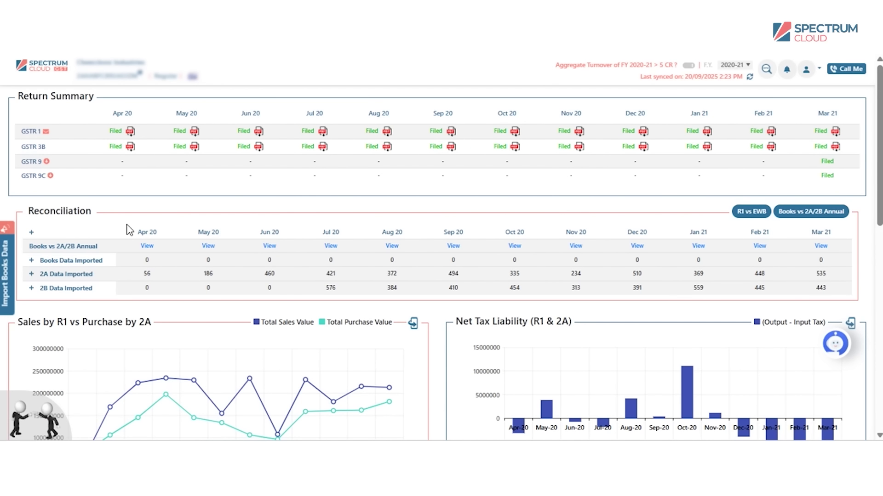
# Review the 2020-21 Reconciliation table and set the client dashboard's financial year to 2025-26.
pyautogui.scroll(-3, 157, 229)
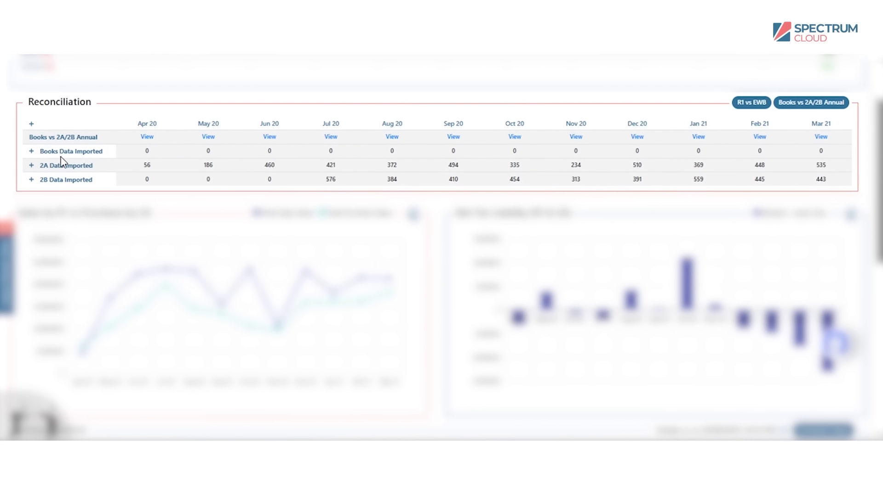
pyautogui.moveTo(35, 139); pyautogui.dragTo(847, 164)
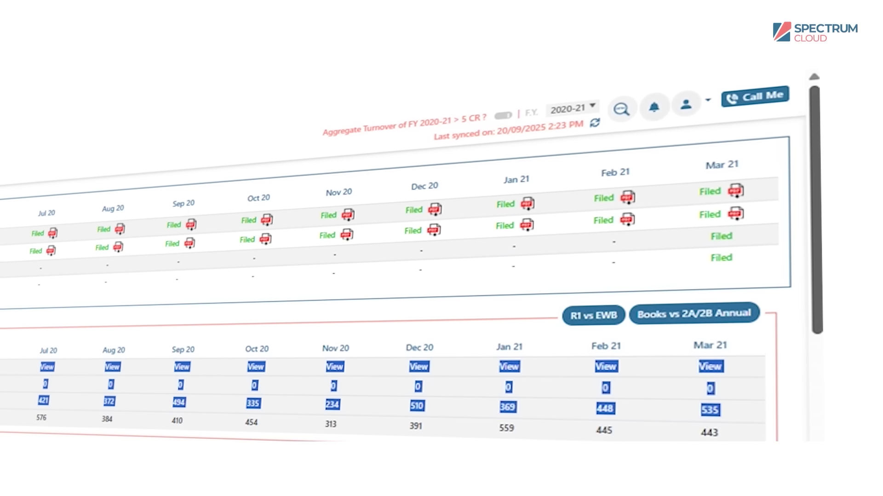
pyautogui.click(583, 109)
pyautogui.click(583, 109)
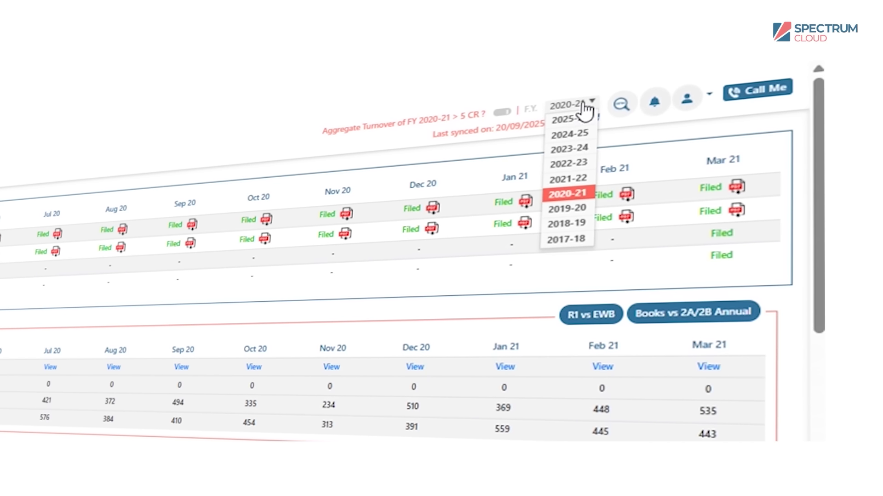
pyautogui.click(584, 115)
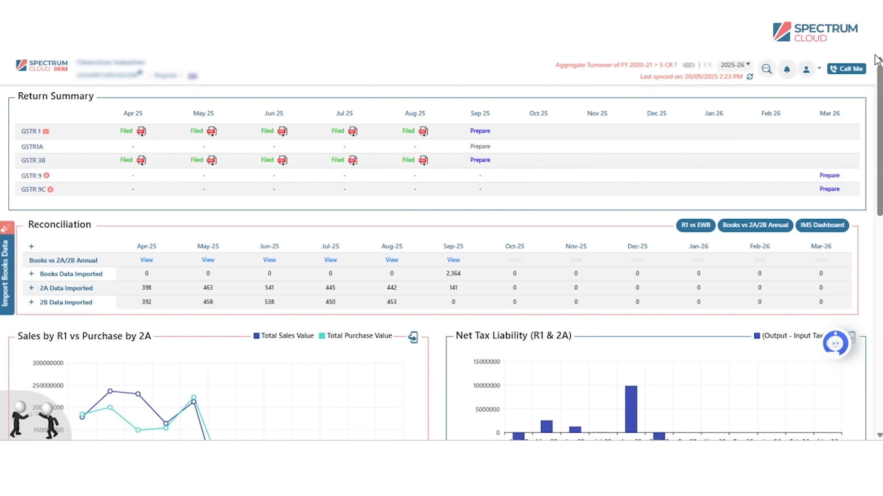
# Expand the Excess ITC Claimed row under Tax Liability and ITC for Filed Months and check its Apr 25 figure.
pyautogui.scroll(-3, 236, 181)
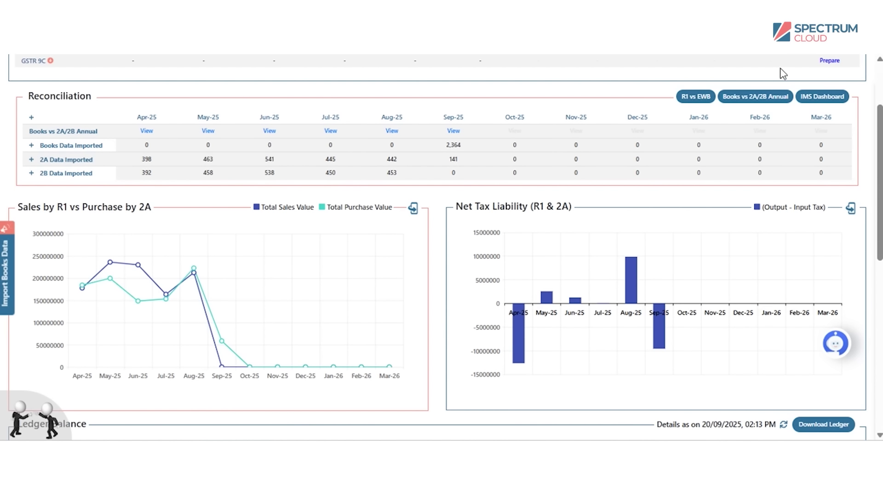
pyautogui.moveTo(881, 126); pyautogui.dragTo(879, 311)
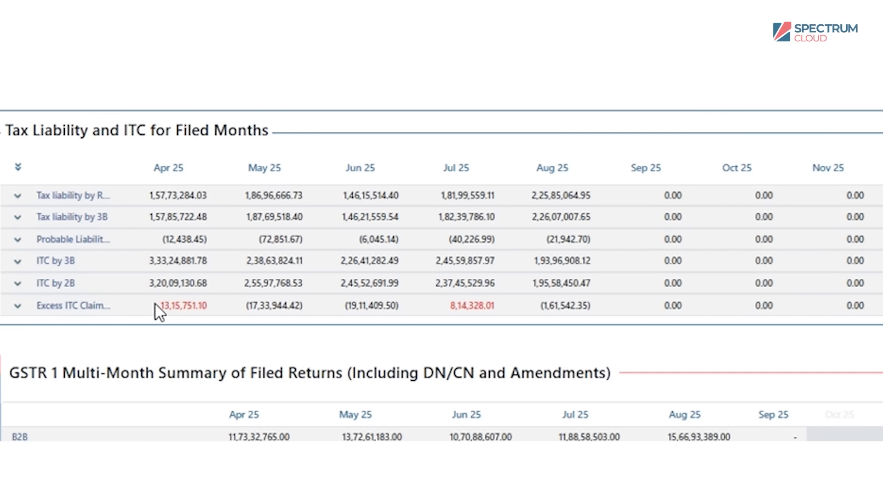
pyautogui.moveTo(115, 190); pyautogui.dragTo(139, 191)
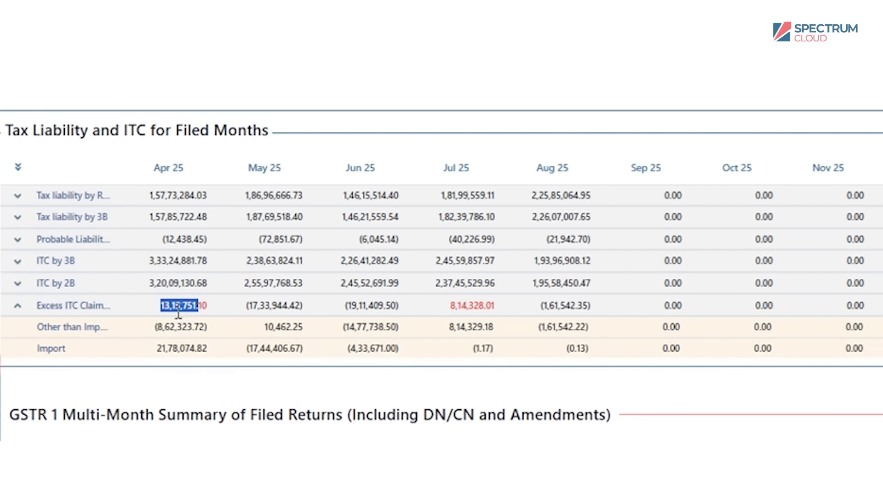
pyautogui.click(136, 384)
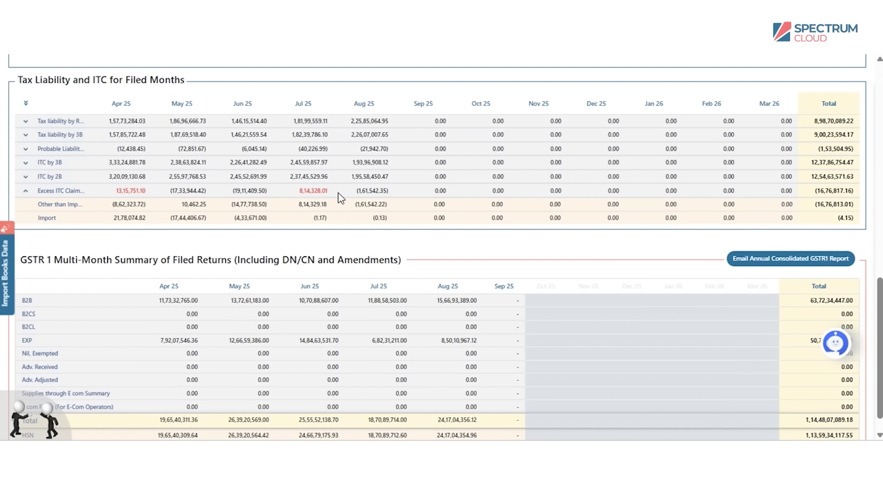
# Check the May 25, Jun 25 and total Excess ITC Claimed figures, and expand the Probable Liability row's breakdown.
pyautogui.moveTo(168, 197); pyautogui.dragTo(271, 193)
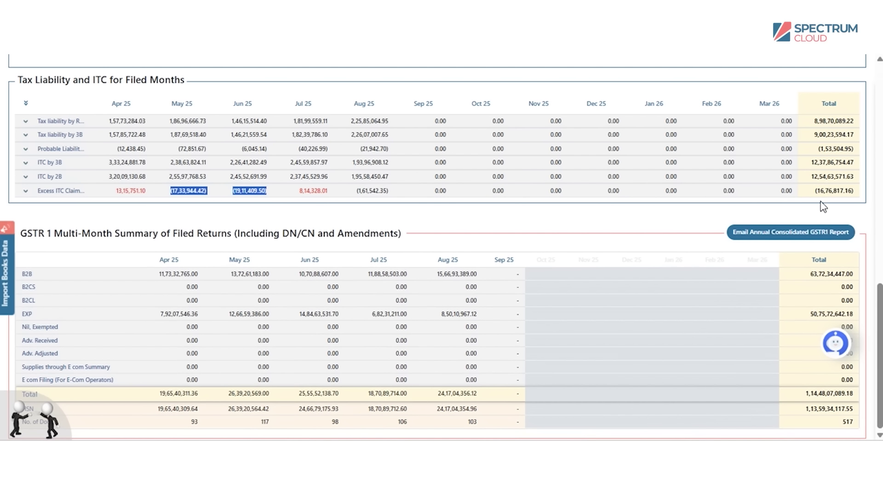
pyautogui.moveTo(814, 191); pyautogui.dragTo(854, 194)
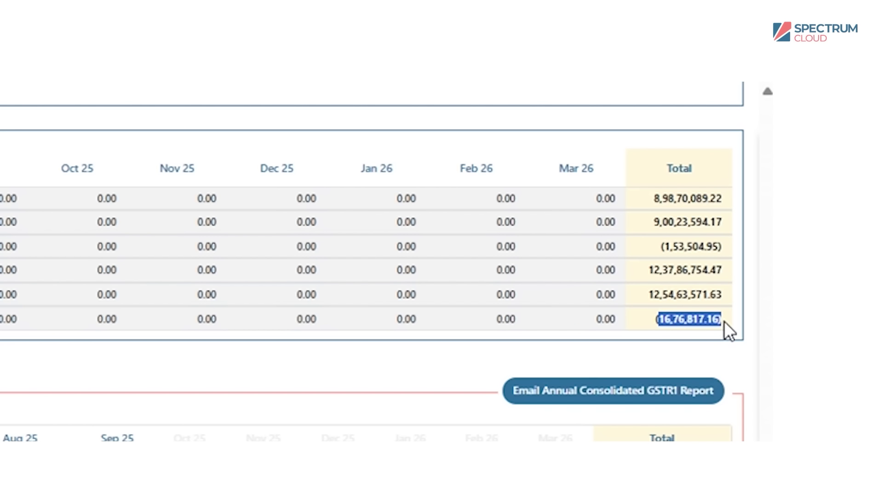
pyautogui.moveTo(660, 244); pyautogui.dragTo(721, 247)
pyautogui.click(720, 247)
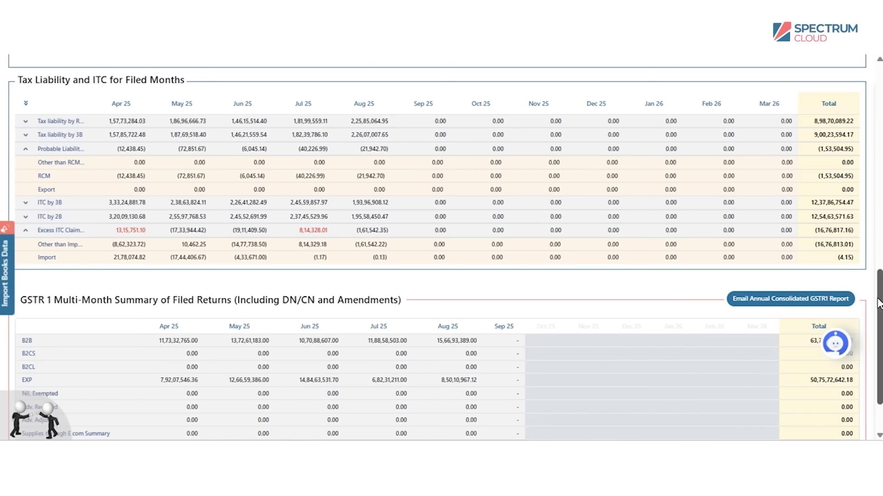
# View the GSTR 1 Multi-Month Summary of Filed Returns and look through the dashboard's available financial years without changing the year.
pyautogui.scroll(-2, 281, 279)
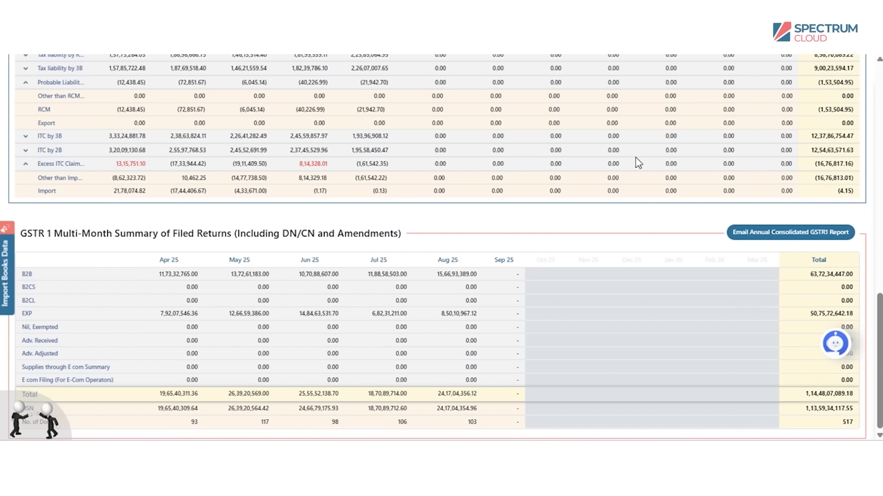
pyautogui.moveTo(878, 321); pyautogui.dragTo(864, 59)
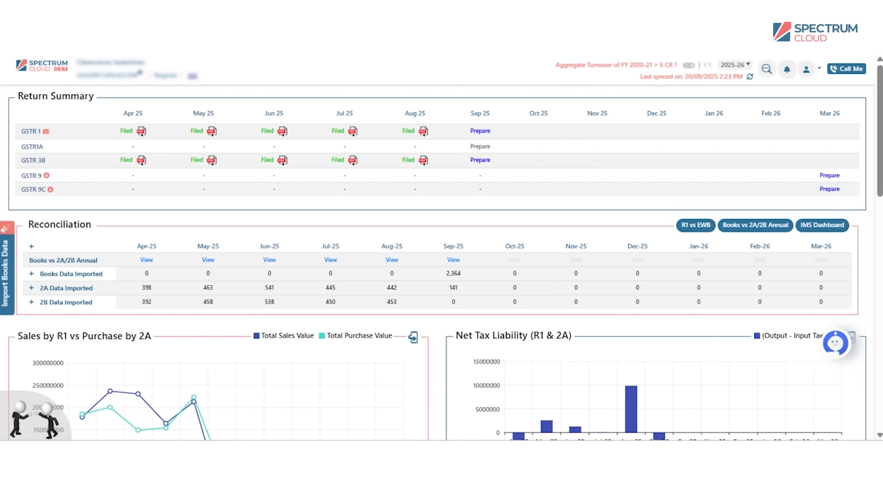
pyautogui.click(737, 69)
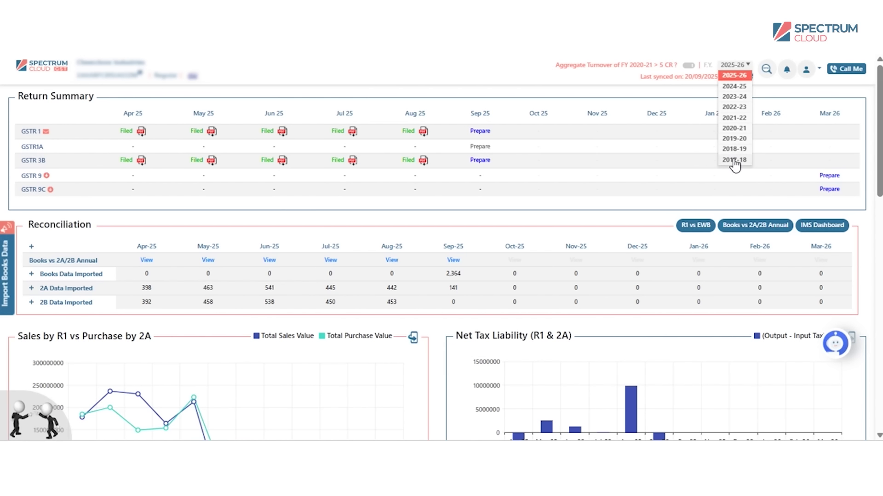
pyautogui.click(539, 198)
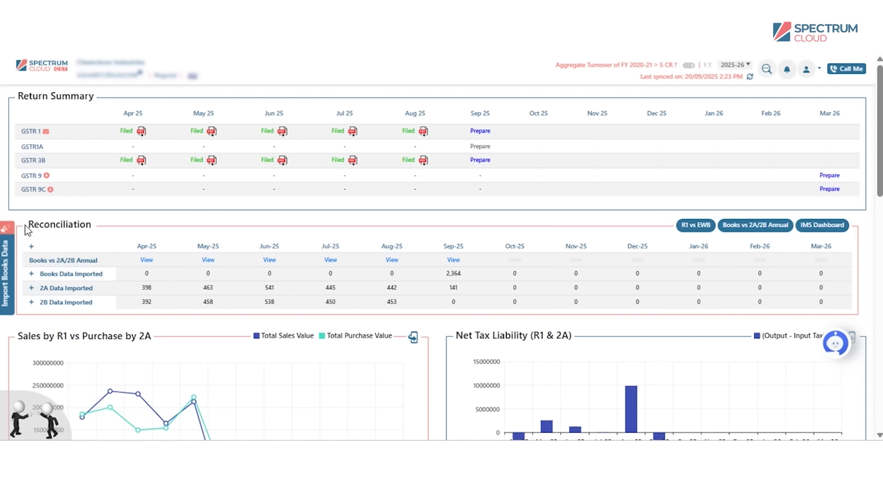
# From the reconciliation dashboard, view the Tally configuration option for importing GSTR2 books data and close the import dialog.
pyautogui.moveTo(27, 227); pyautogui.dragTo(99, 228)
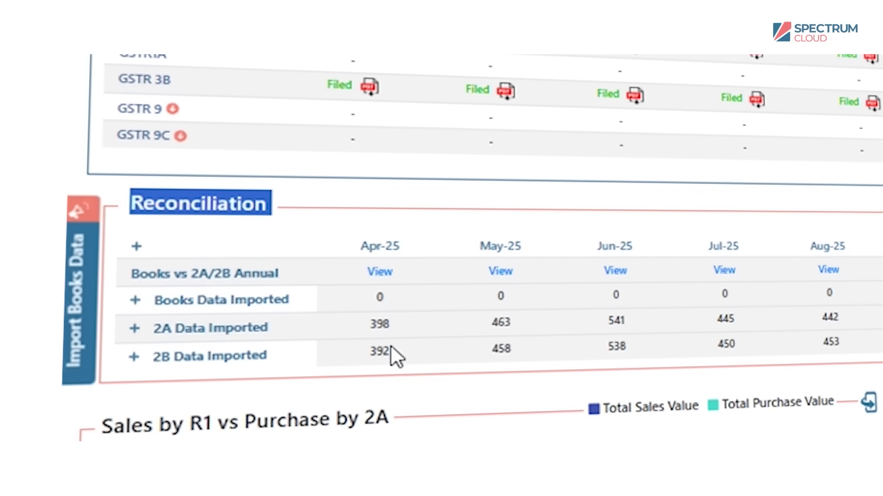
pyautogui.click(79, 364)
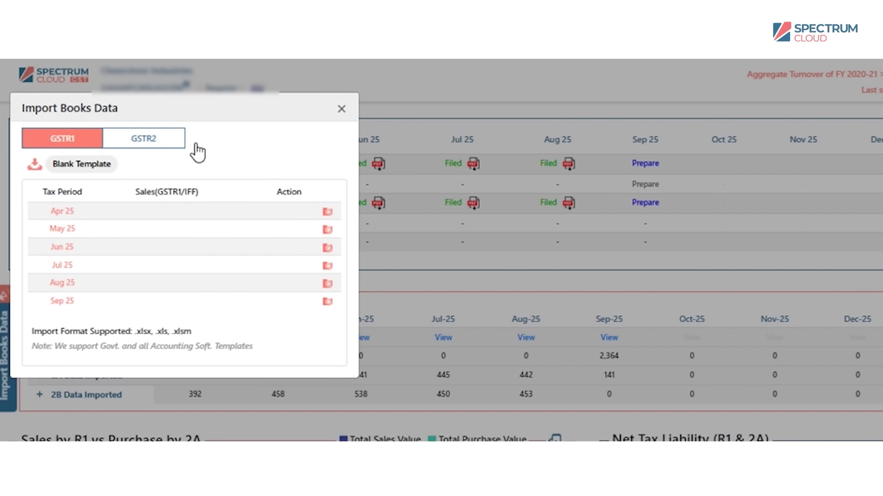
pyautogui.click(156, 137)
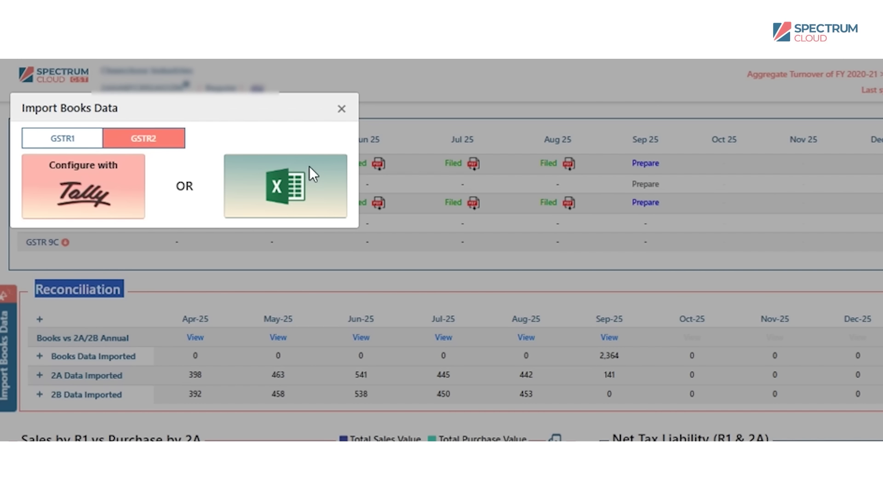
pyautogui.click(109, 174)
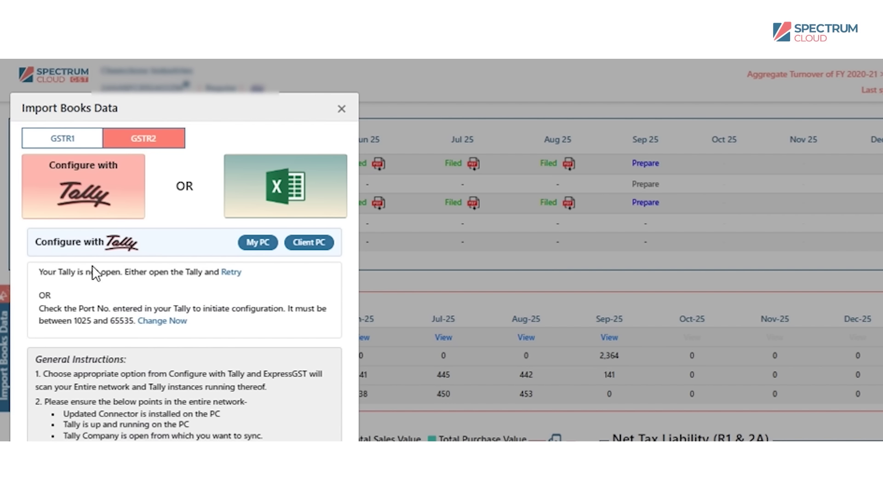
pyautogui.click(341, 109)
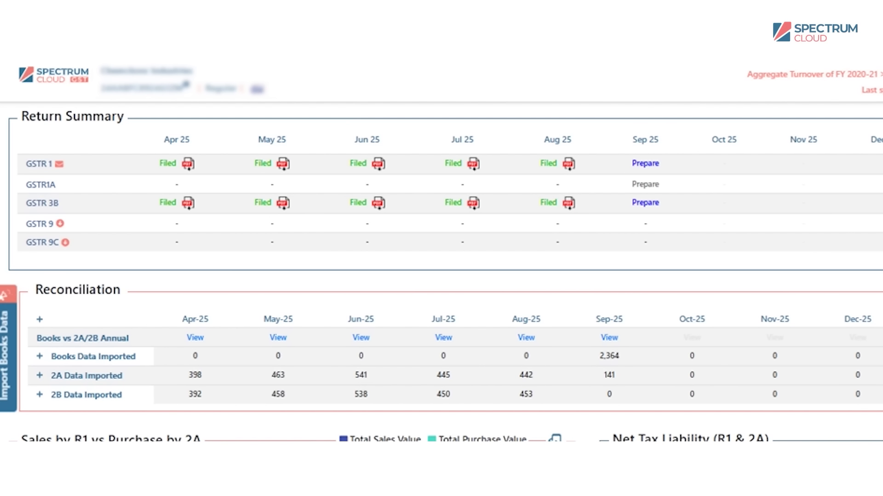
# View the Excel import option for GSTR2 books data and close the import dialog.
pyautogui.click(6, 344)
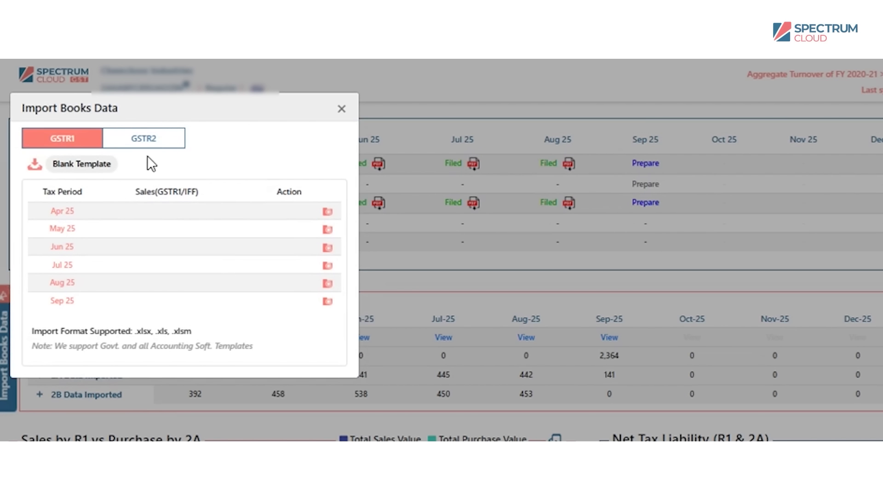
pyautogui.click(162, 139)
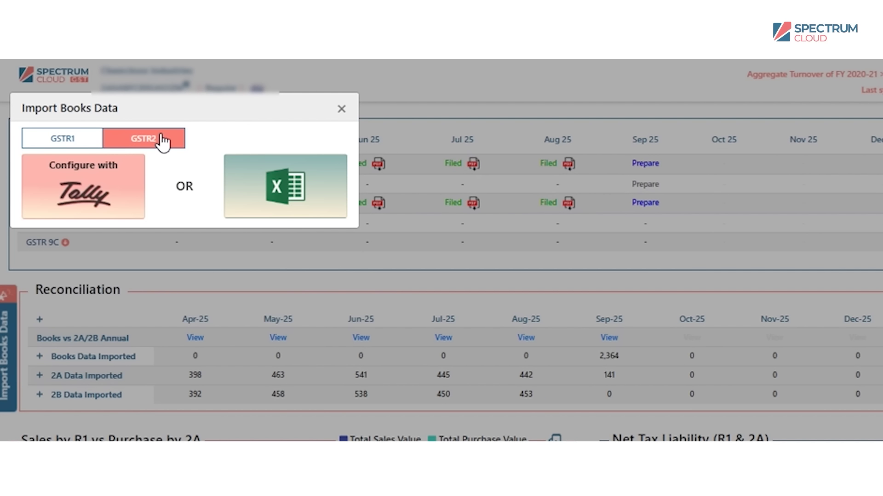
pyautogui.click(277, 175)
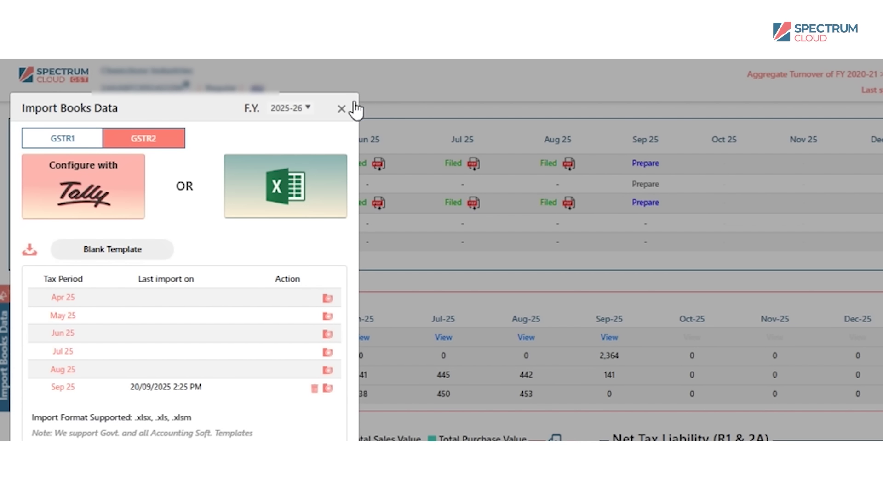
pyautogui.click(342, 109)
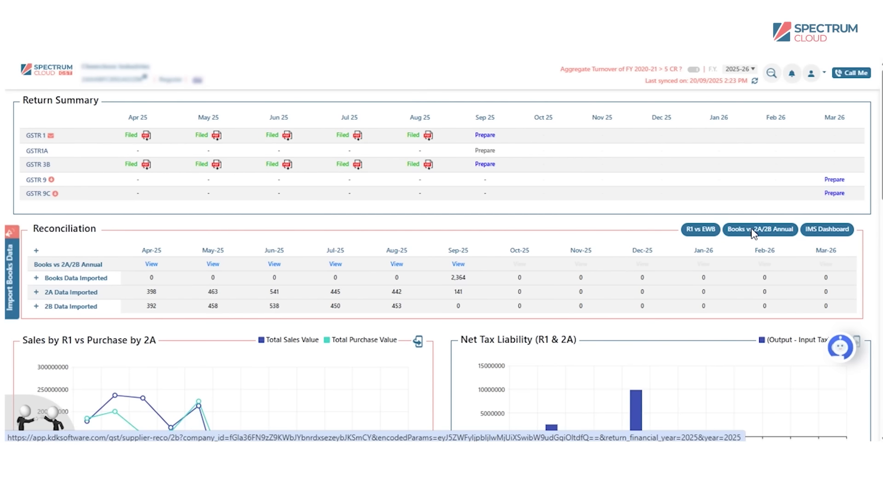
# Open the annual Books vs 2A/2B reconciliation for 2025-26 and examine the supplier-wise comparison by 2B.
pyautogui.click(609, 337)
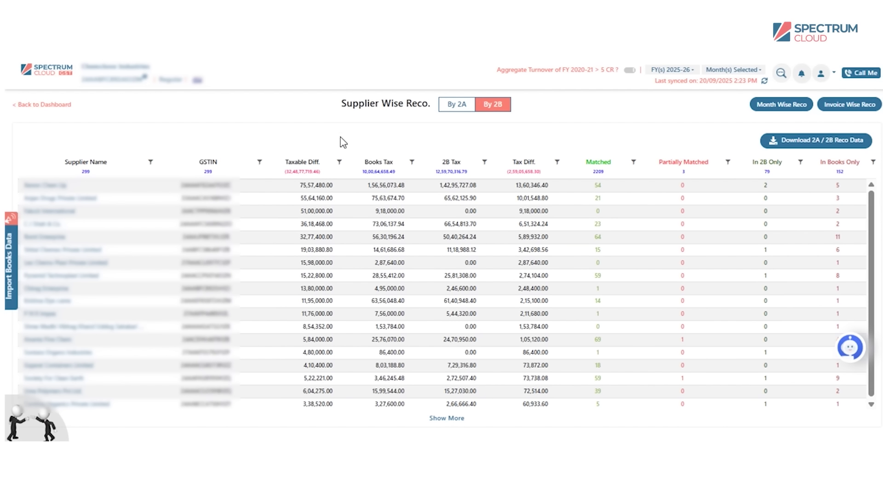
pyautogui.moveTo(366, 107); pyautogui.dragTo(429, 104)
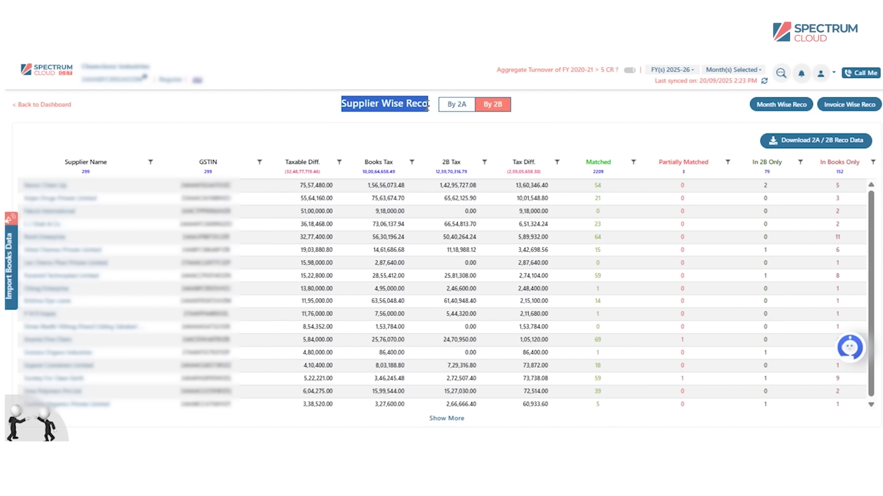
pyautogui.click(624, 134)
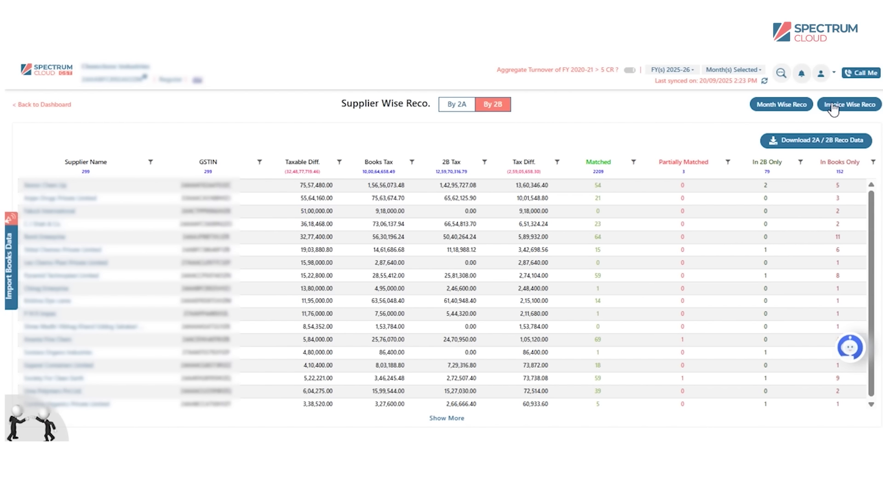
# View the first supplier's invoice-wise reconciliation by 2B and return to the supplier-wise list.
pyautogui.moveTo(502, 355)
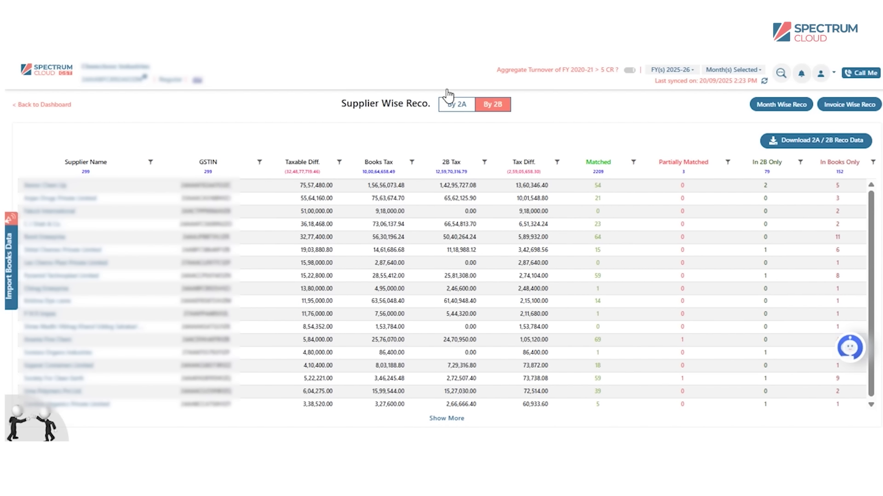
pyautogui.click(45, 185)
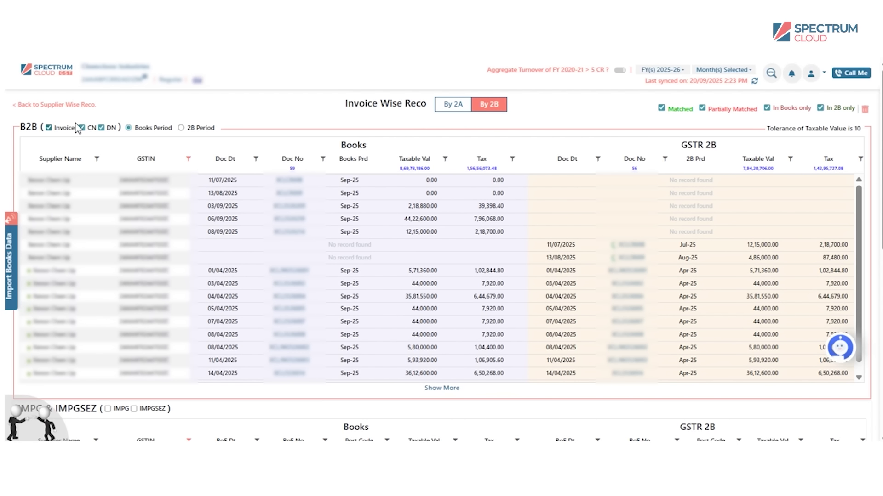
pyautogui.click(56, 108)
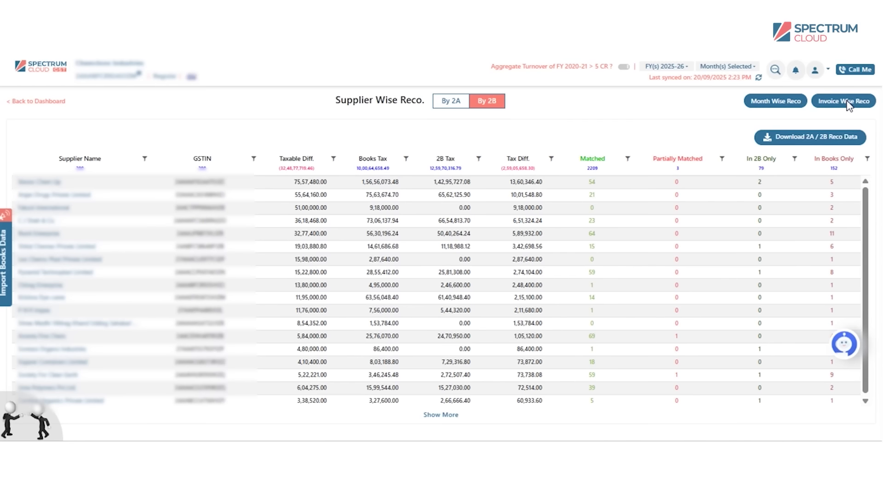
# Open the invoice-wise reconciliation by 2B for all suppliers and limit it to records found in 2B only.
pyautogui.click(848, 104)
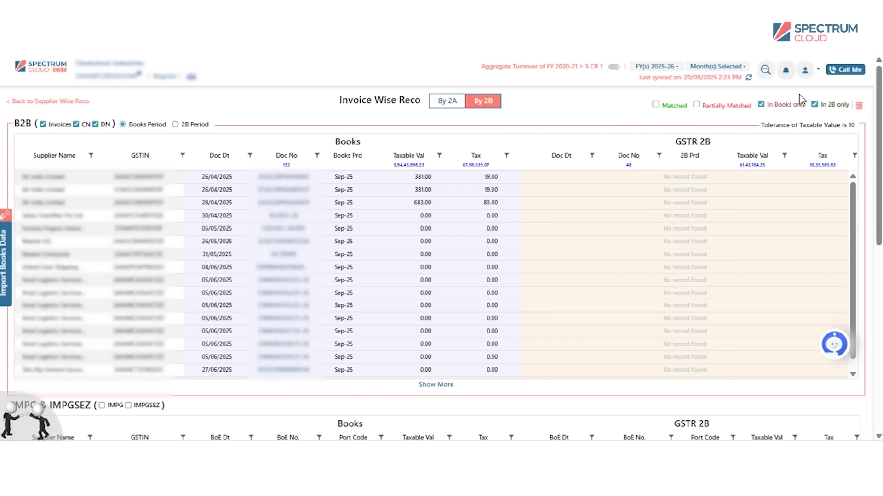
pyautogui.click(774, 106)
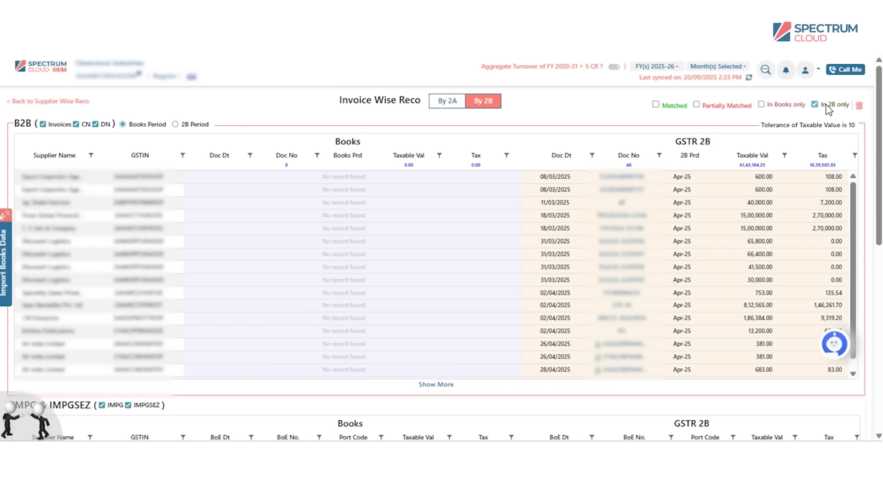
# Clear the In 2B only filter and show the Matched and Partially Matched records together in the invoice-wise reconciliation.
pyautogui.click(826, 106)
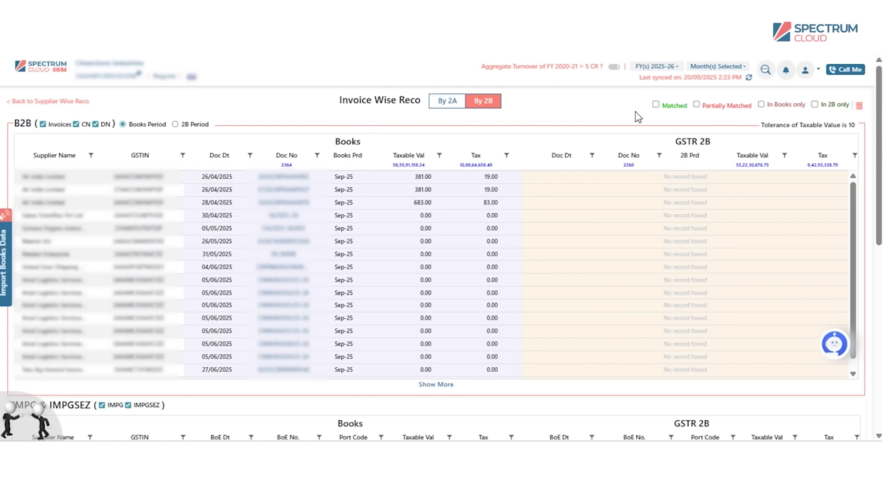
pyautogui.moveTo(638, 117); pyautogui.dragTo(881, 114)
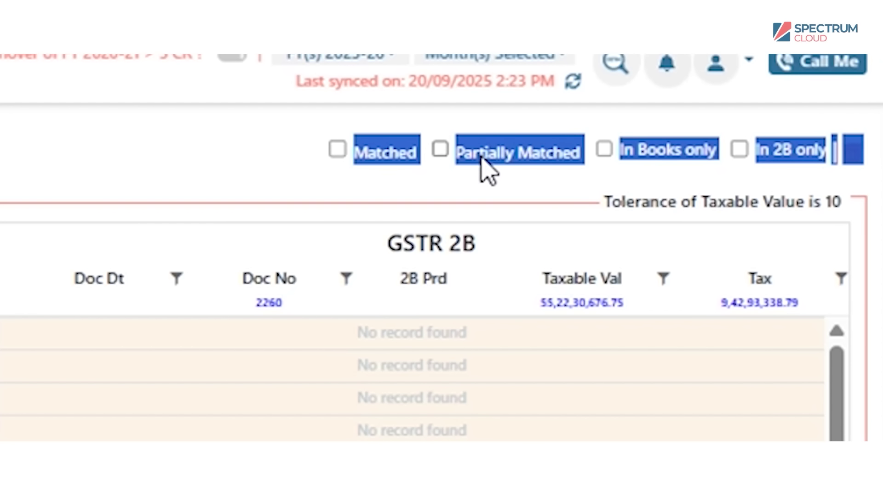
pyautogui.click(360, 156)
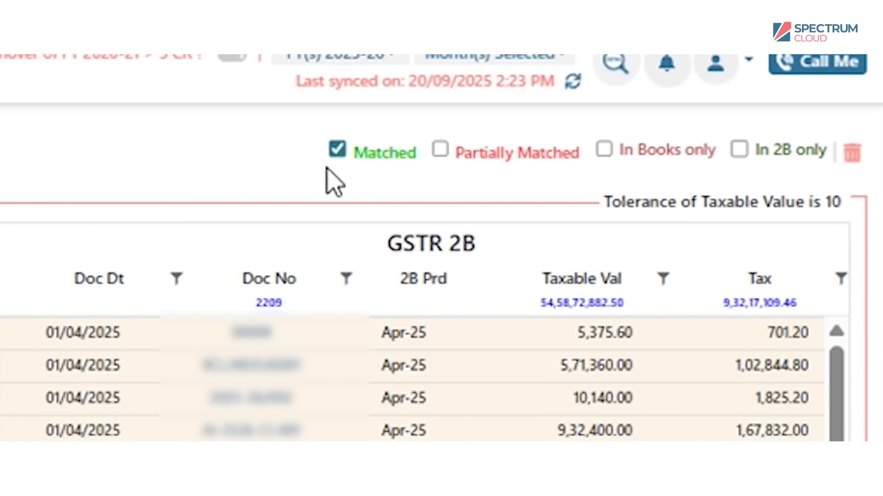
pyautogui.click(440, 150)
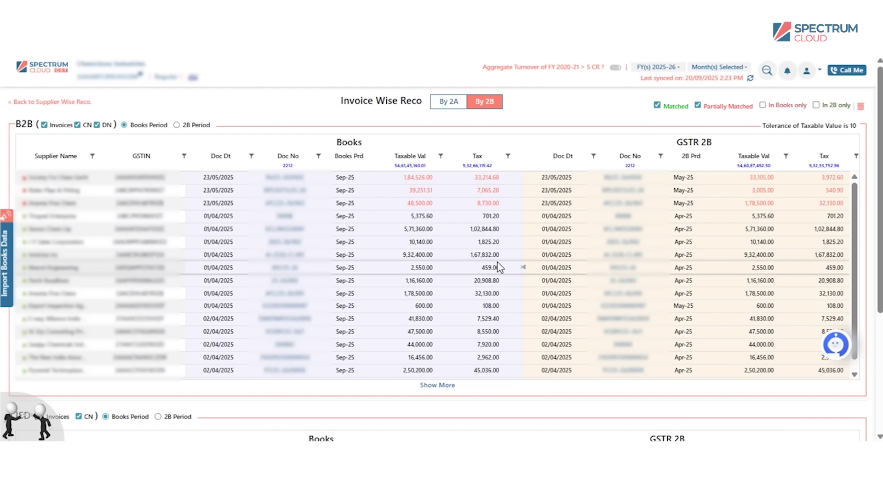
pyautogui.moveTo(497, 265)
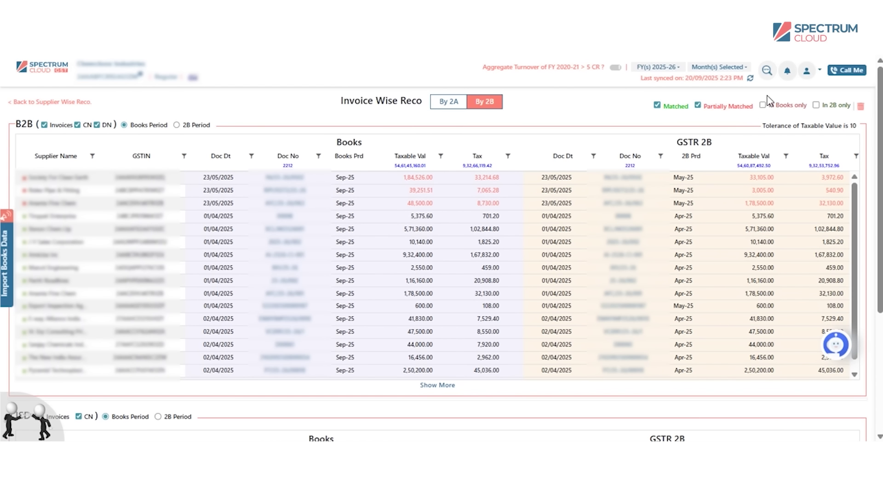
# View the Partially Matched, In Books only and In 2B only records one category at a time, then clear all filters.
pyautogui.click(674, 106)
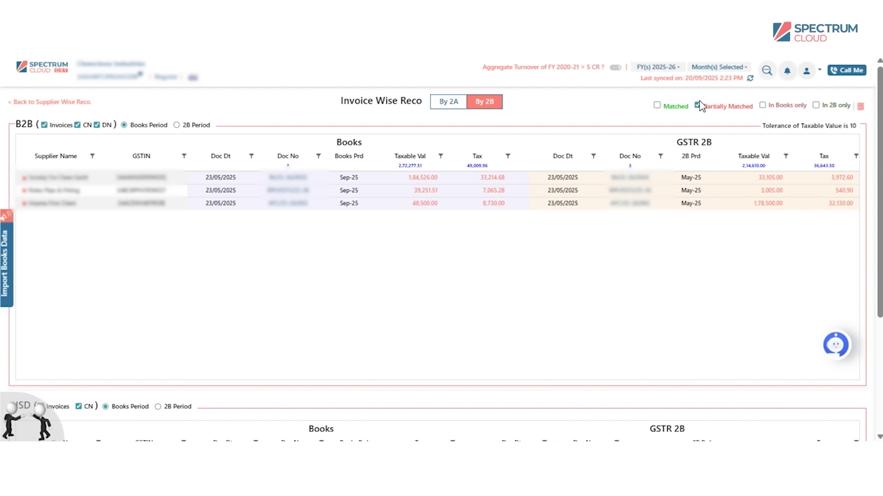
pyautogui.click(698, 107)
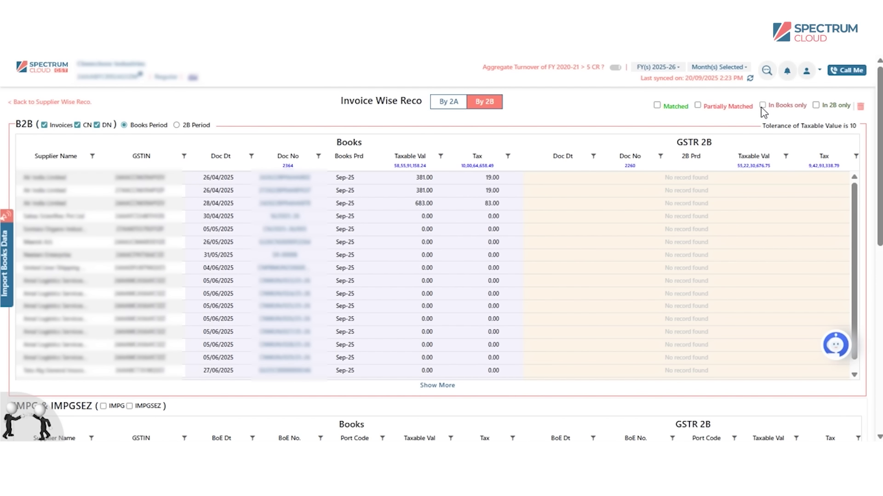
pyautogui.click(762, 106)
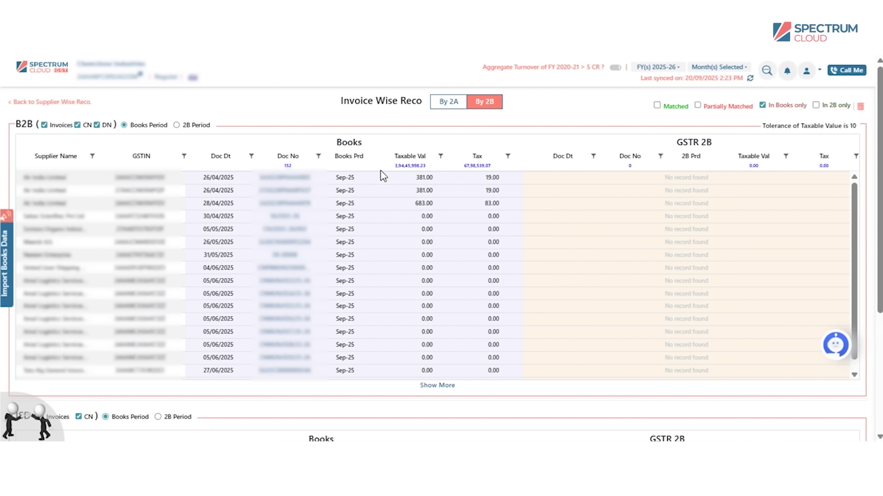
pyautogui.click(781, 108)
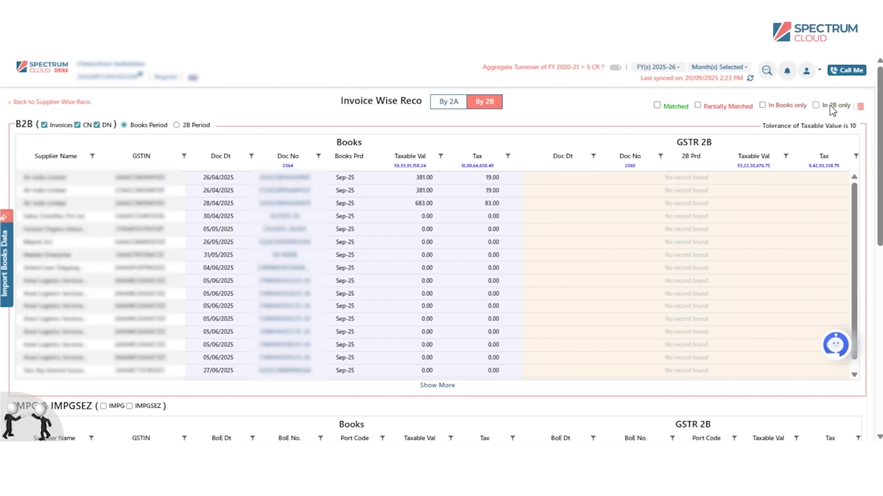
pyautogui.click(832, 108)
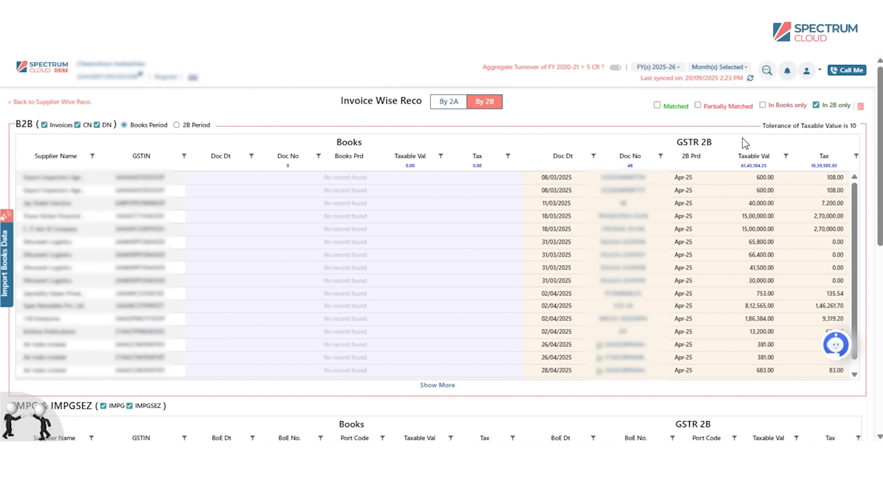
pyautogui.click(816, 107)
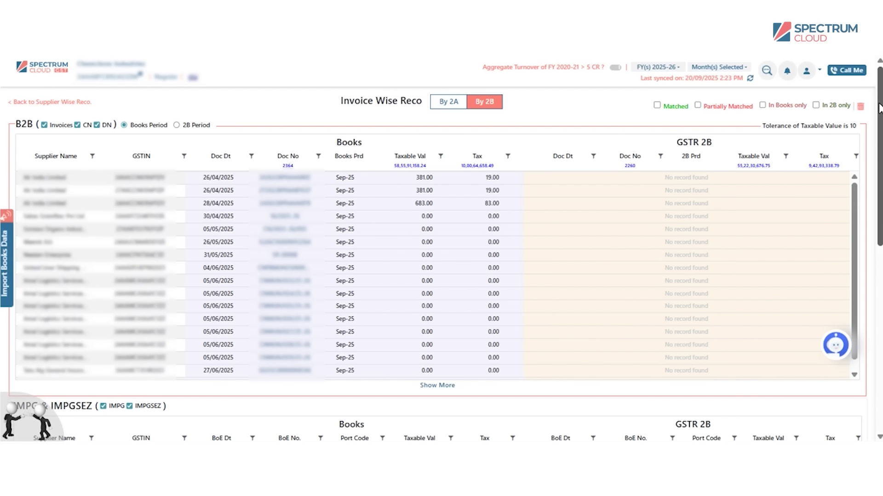
# Filter the invoices to Partially Matched and Matched, and examine the taxable value and tax of the partially matched rows.
pyautogui.click(717, 109)
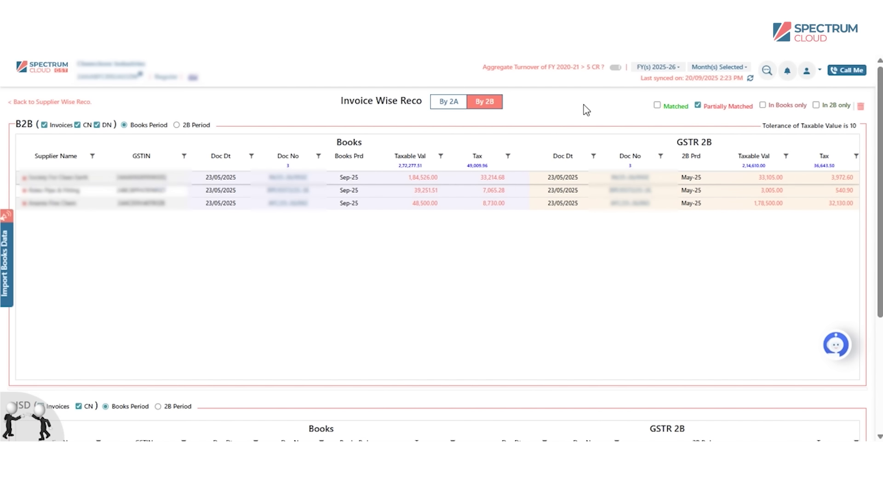
pyautogui.click(662, 105)
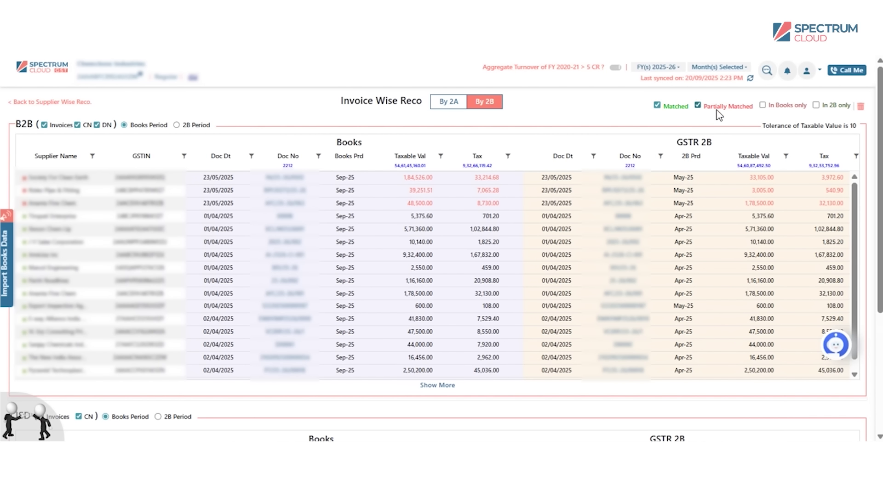
pyautogui.moveTo(712, 106); pyautogui.dragTo(746, 106)
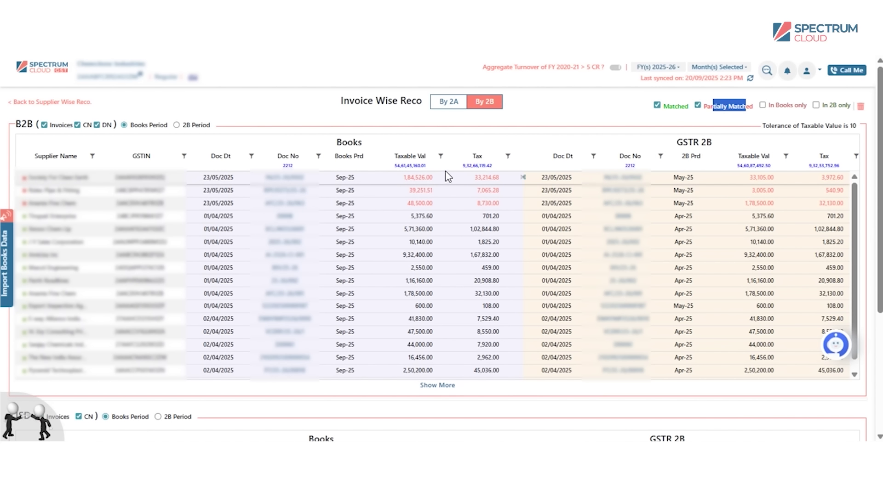
pyautogui.moveTo(396, 181); pyautogui.dragTo(475, 202)
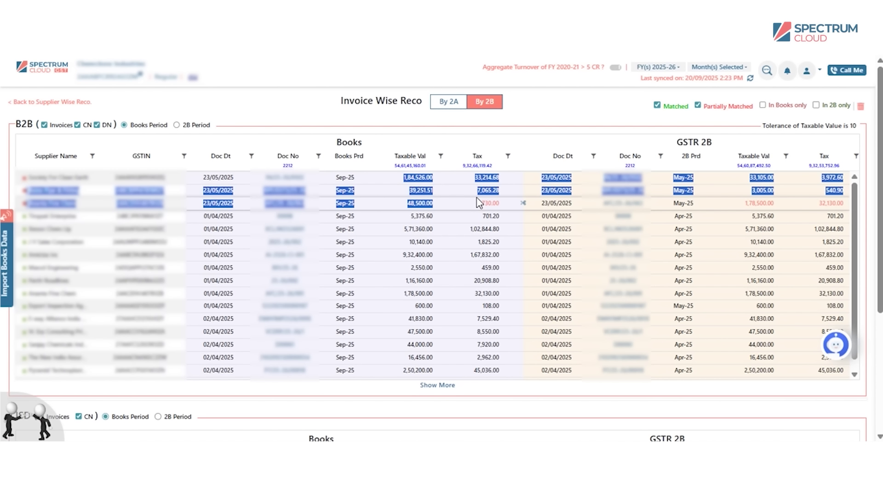
pyautogui.click(291, 101)
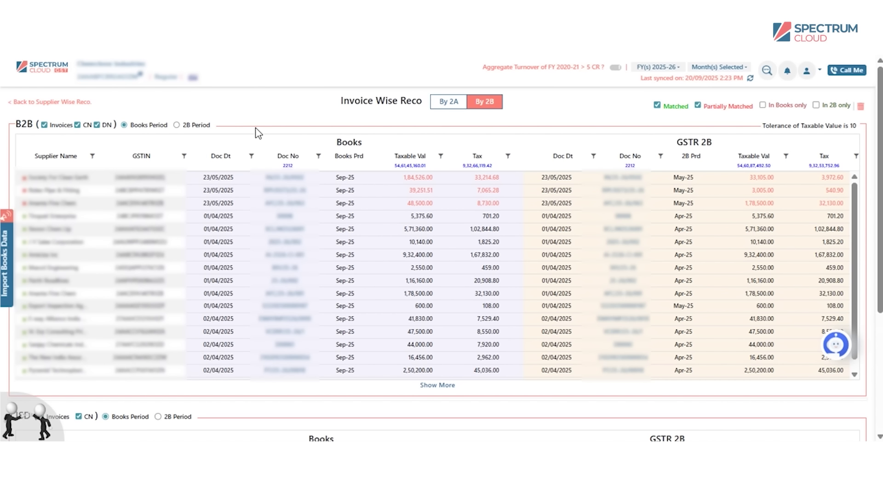
# Compare the document date, Books period and 2B period of the first partially matched invoice.
pyautogui.doubleClick(207, 177)
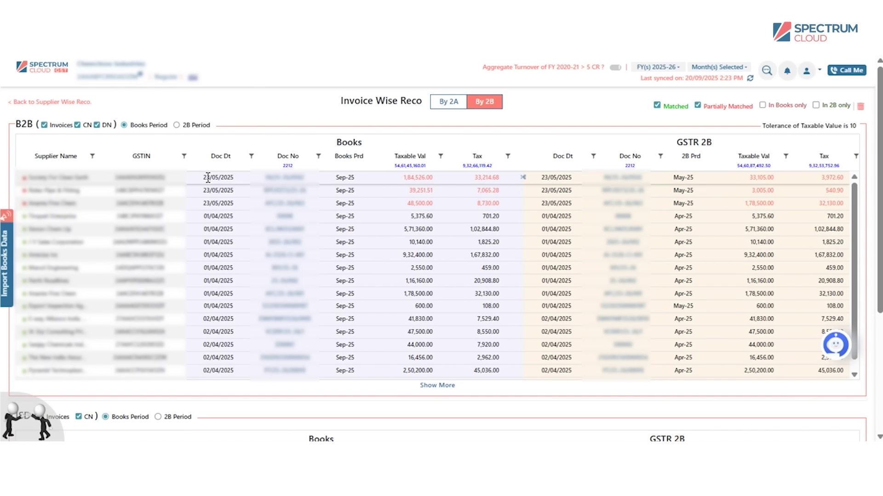
pyautogui.moveTo(342, 177); pyautogui.dragTo(358, 184)
pyautogui.moveTo(691, 180); pyautogui.dragTo(696, 182)
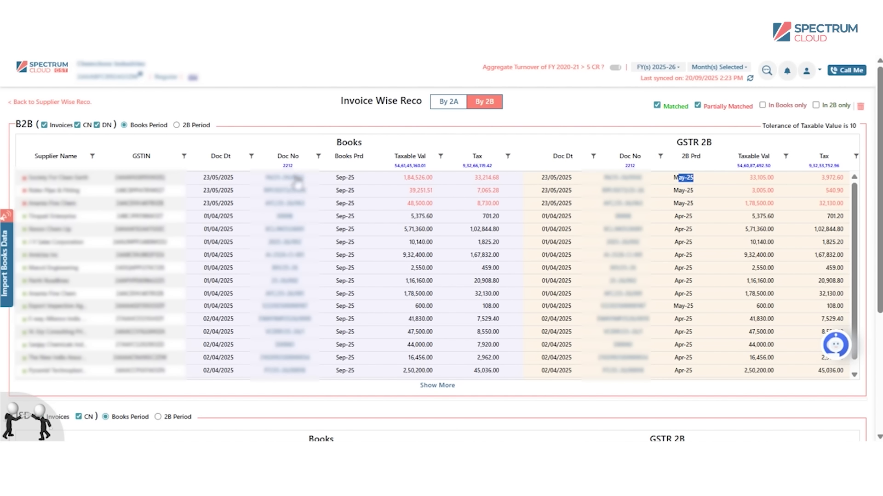
pyautogui.click(347, 176)
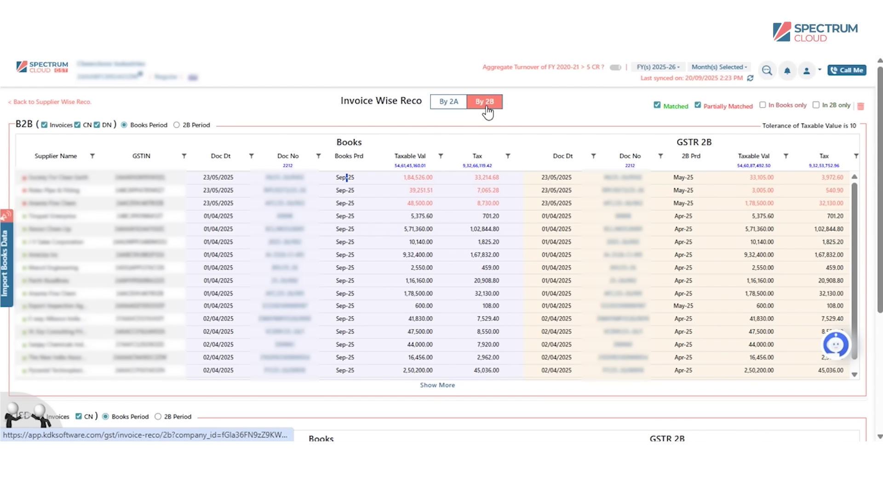
# View the invoice-wise reconciliation by 2A, switch back to 2B, and return to the supplier-wise list.
pyautogui.click(451, 103)
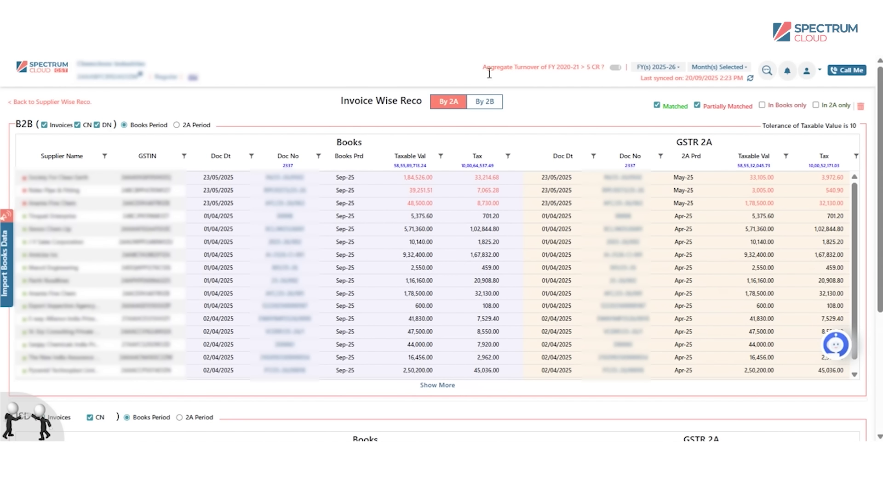
pyautogui.click(485, 104)
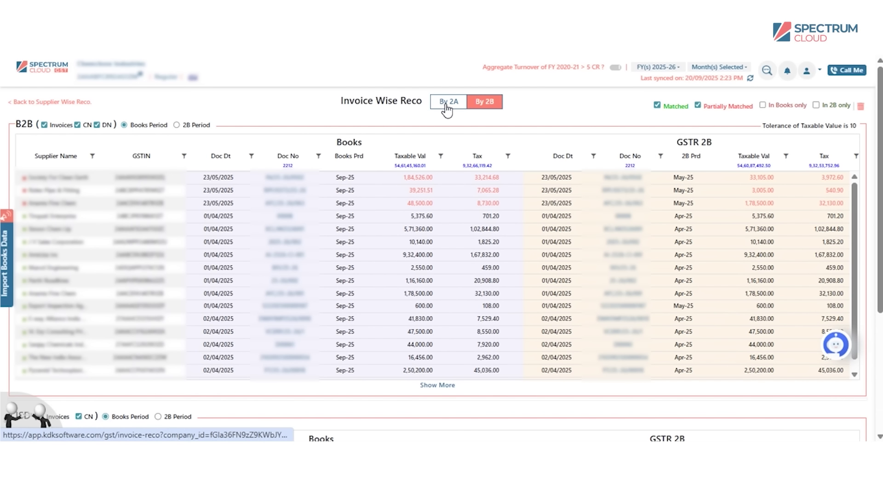
pyautogui.click(42, 105)
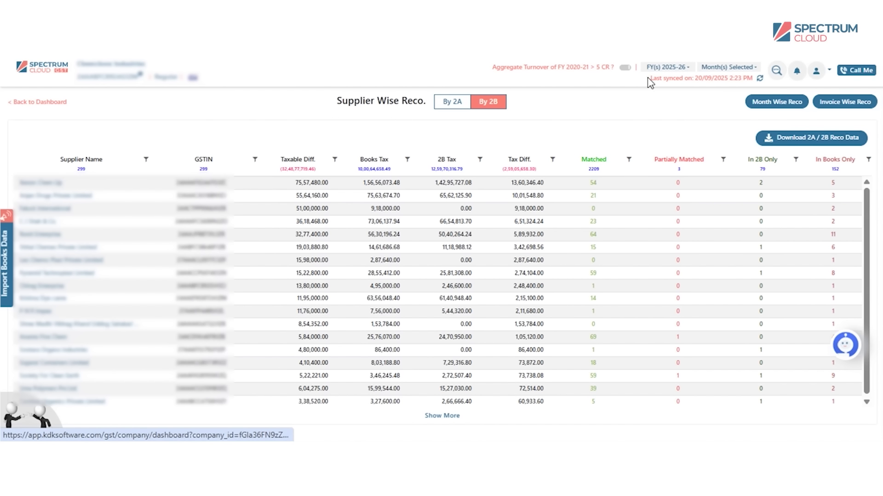
# Download the supplier and invoice wise 2B reconciliation data for 2025-26 by Book period, then close the download dialog.
pyautogui.click(789, 145)
pyautogui.click(476, 123)
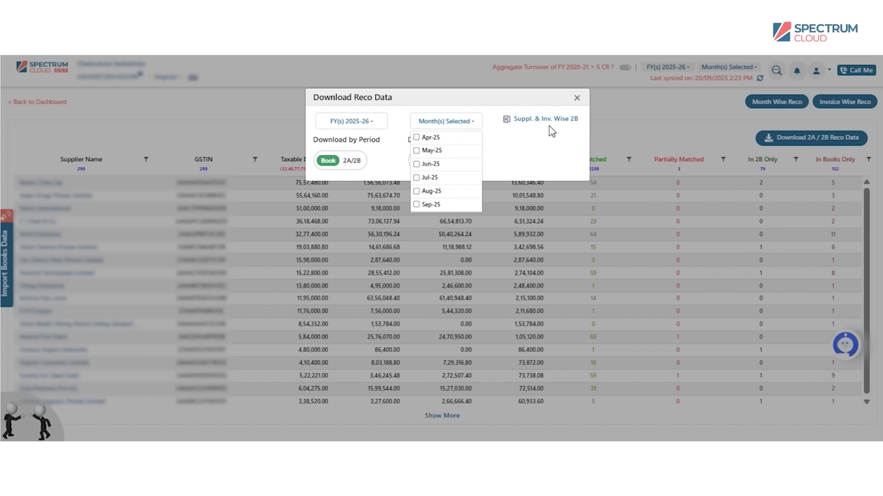
pyautogui.click(526, 120)
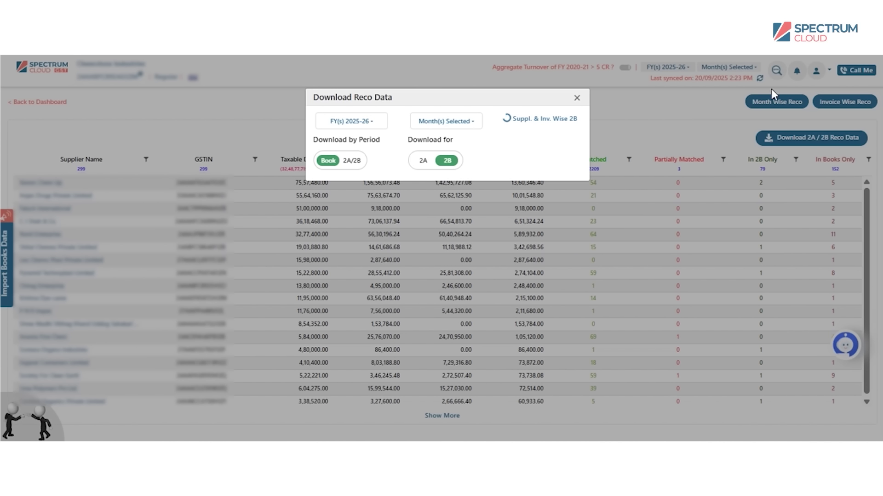
pyautogui.click(576, 98)
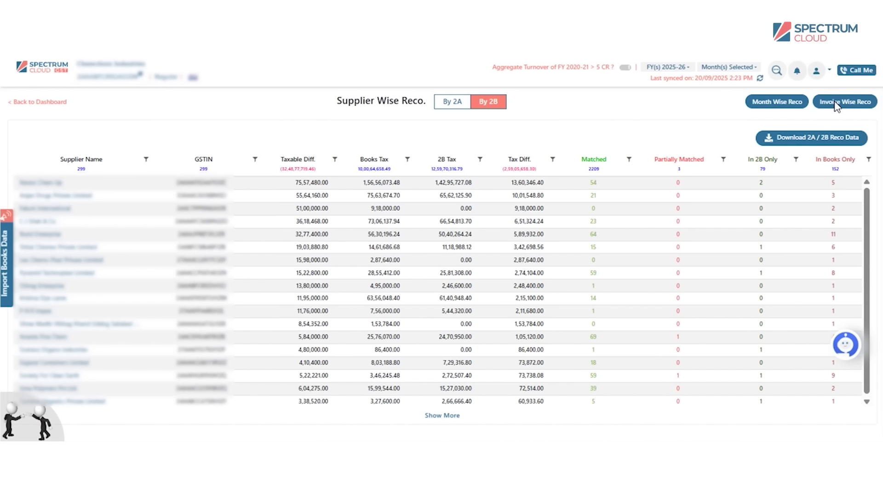
# Open the invoice-wise reconciliation, review its IMPG & IMPGSEZ and ISD sections, and return to the supplier-wise list.
pyautogui.click(835, 103)
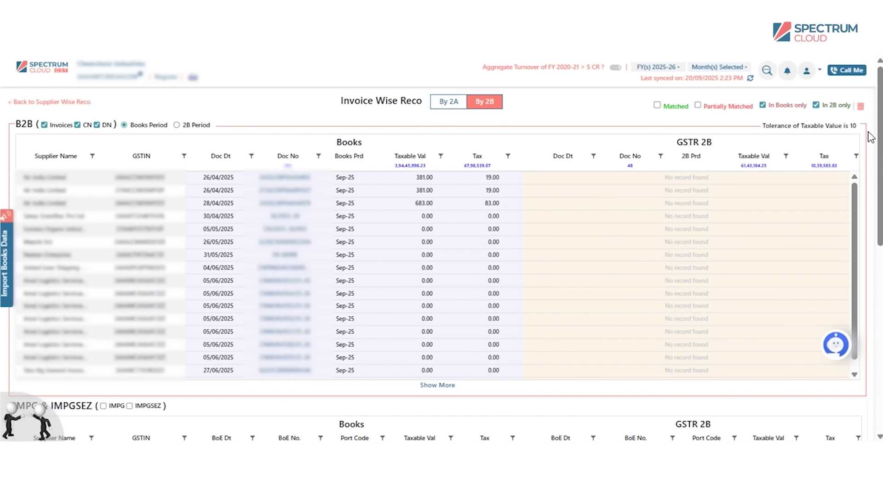
pyautogui.scroll(-1, 871, 138)
pyautogui.scroll(-7, 266, 206)
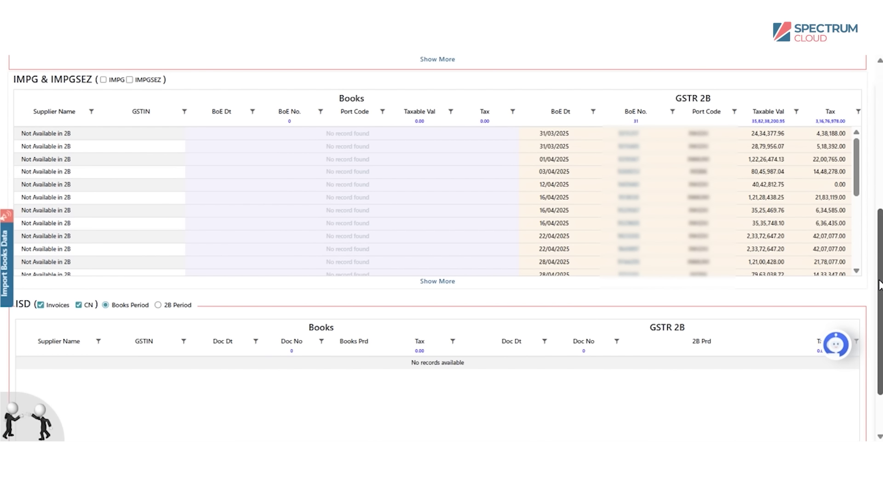
pyautogui.moveTo(879, 285); pyautogui.dragTo(879, 63)
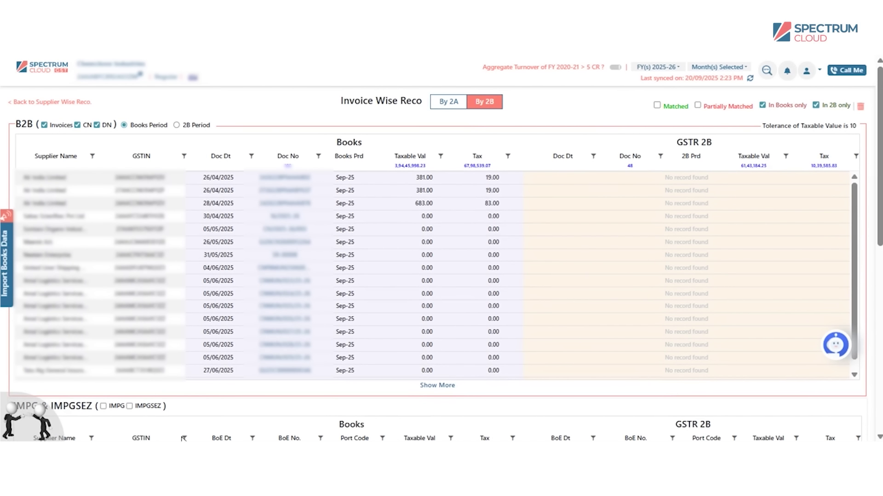
pyautogui.click(65, 103)
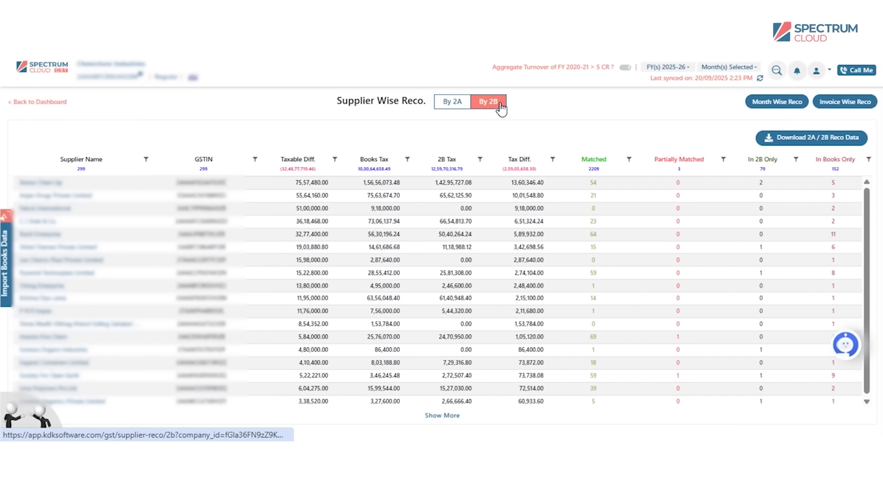
# Leave the supplier-wise reconciliation for the IMS Dashboard and view the No Action and Accepted record breakdowns.
pyautogui.click(50, 103)
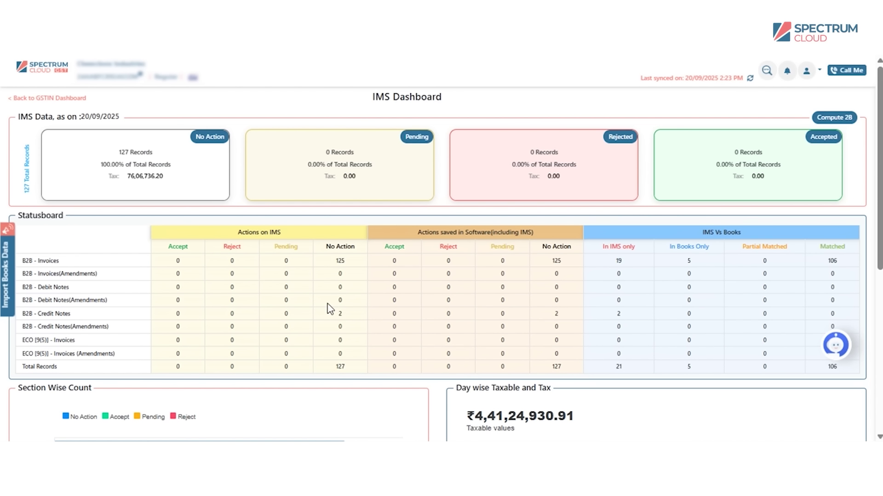
pyautogui.click(112, 193)
pyautogui.moveTo(142, 165)
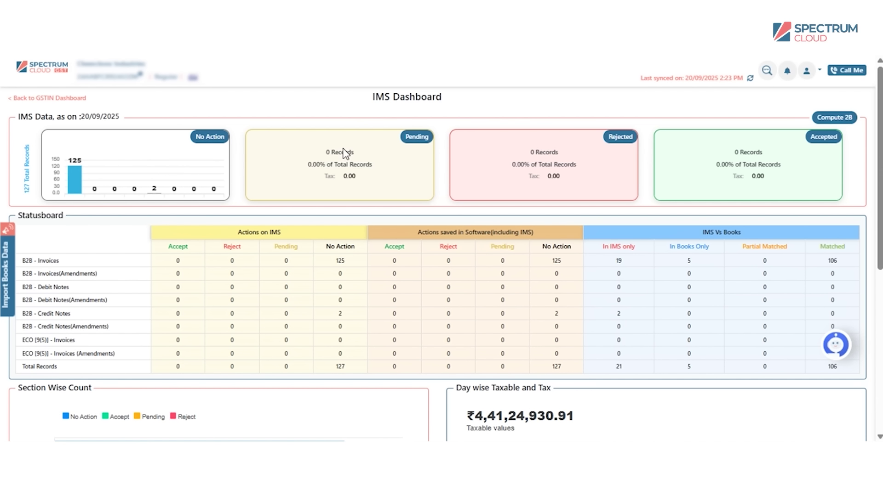
pyautogui.moveTo(782, 172)
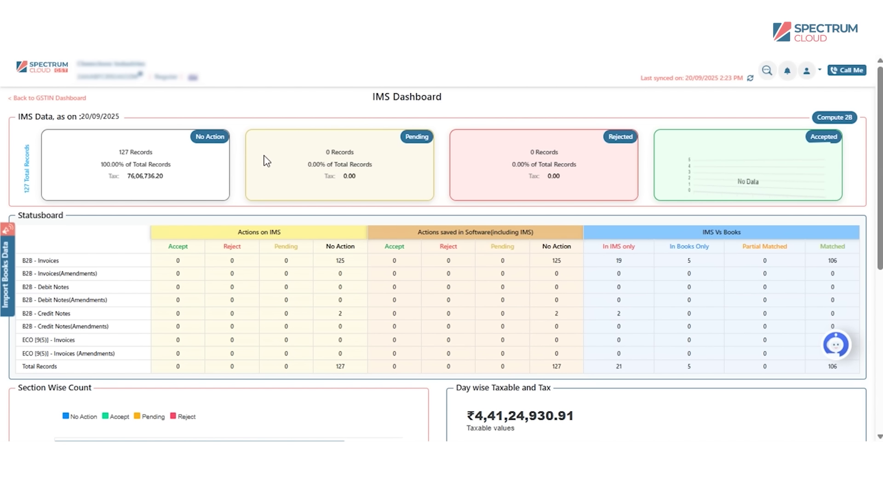
# Open the No Action IMS records, review the Books(PR) and IMS columns, and select all records before clearing the selection.
pyautogui.click(220, 141)
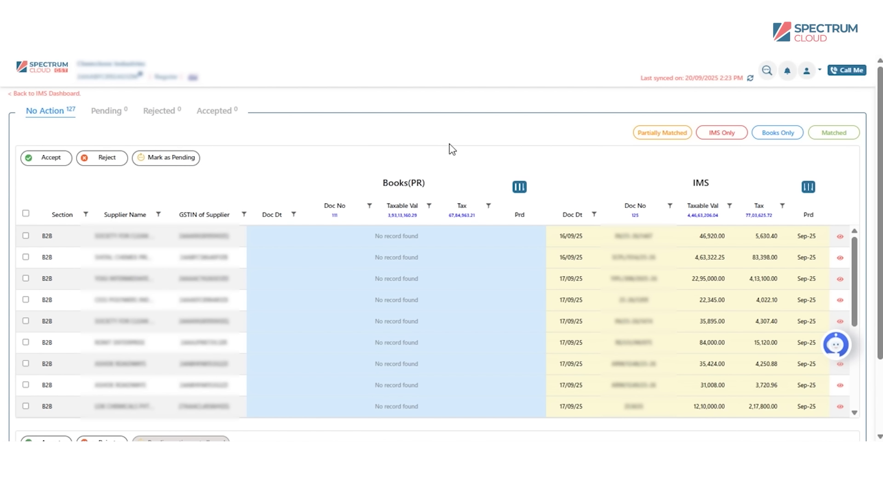
pyautogui.doubleClick(702, 181)
pyautogui.moveTo(426, 183); pyautogui.dragTo(380, 187)
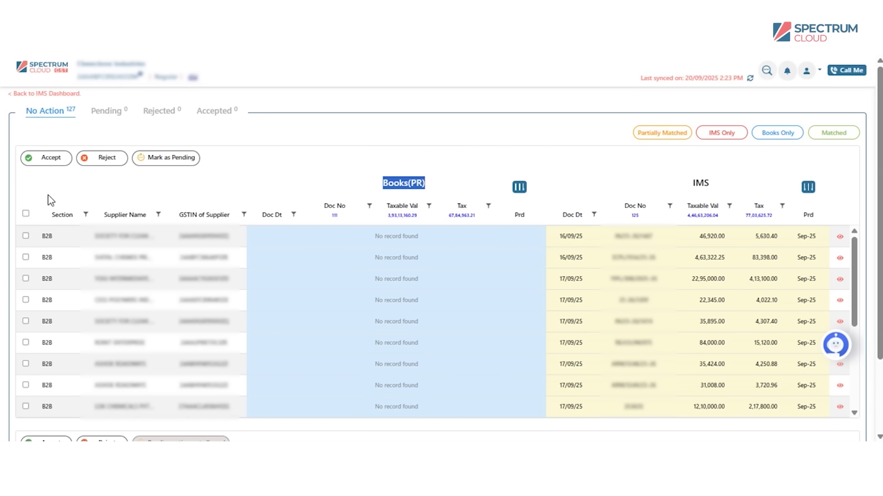
pyautogui.click(26, 214)
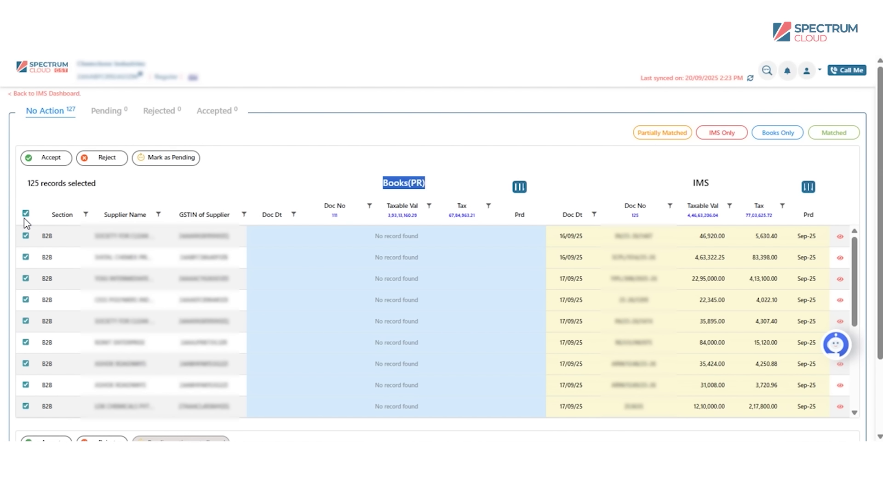
pyautogui.click(26, 213)
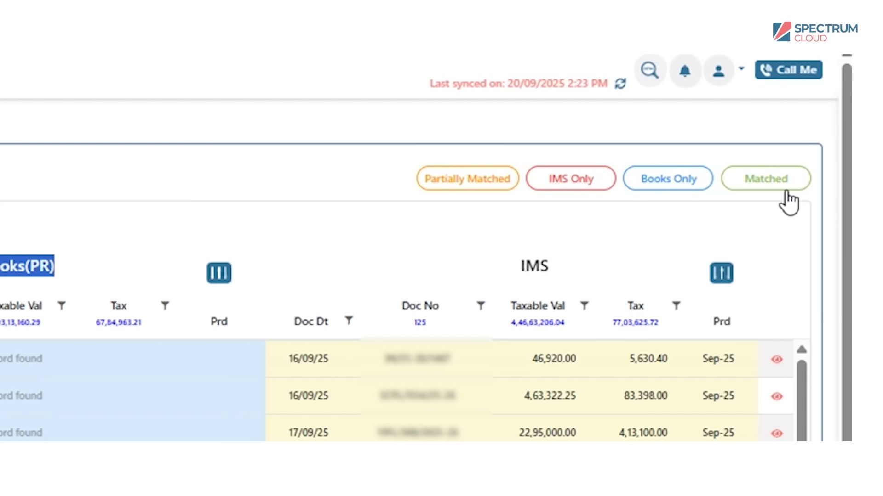
# Filter the No Action records to Matched and Partially Matched, mark them all as accepted, and clear both filters.
pyautogui.click(833, 138)
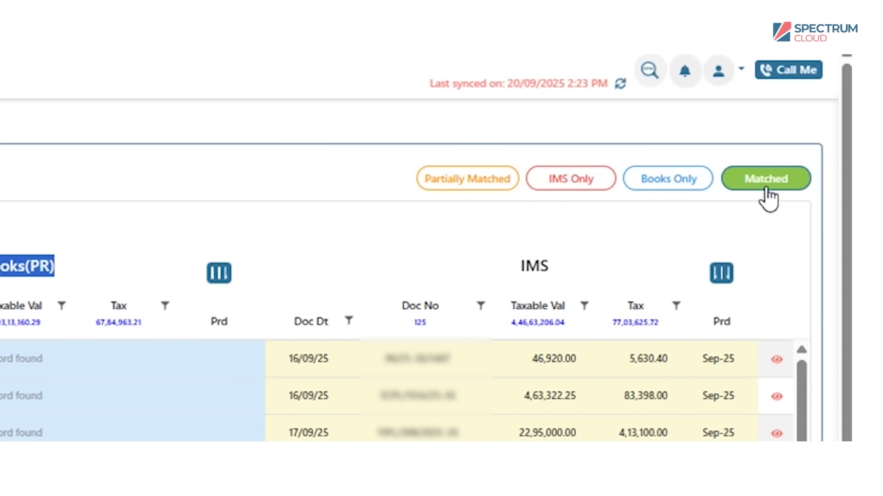
pyautogui.click(460, 191)
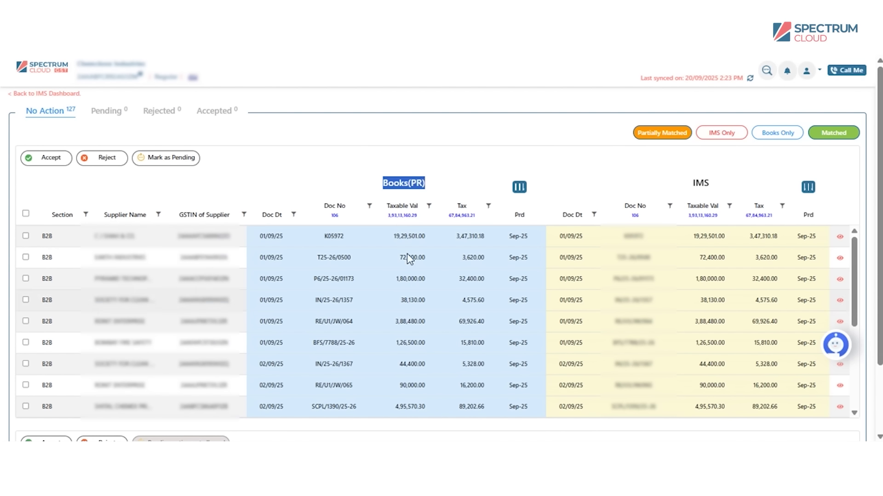
pyautogui.click(25, 214)
pyautogui.click(52, 159)
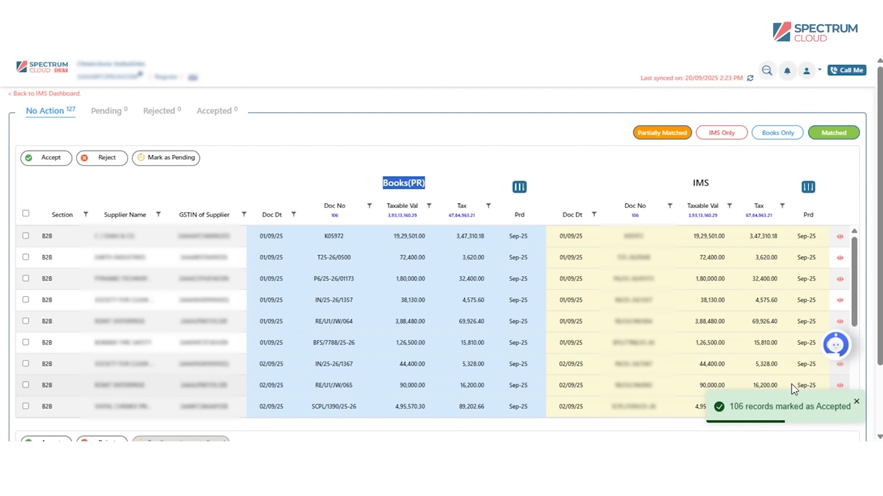
pyautogui.click(834, 134)
pyautogui.click(682, 142)
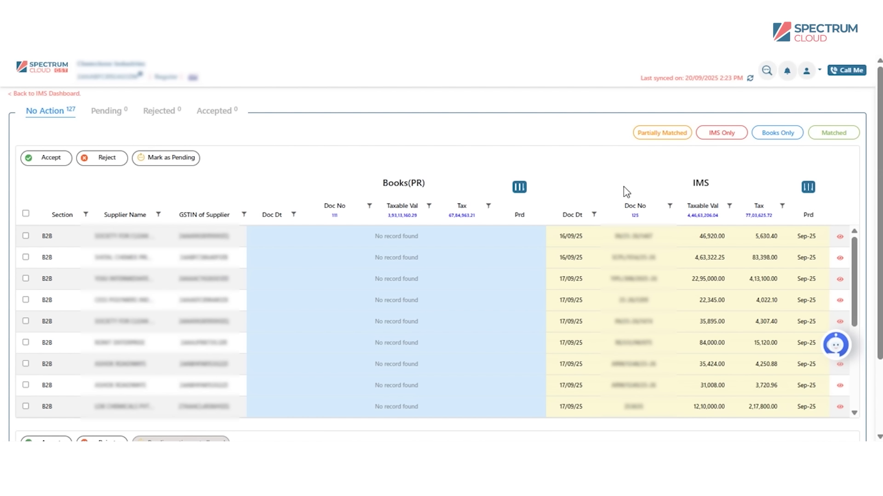
# Filter the No Action records to IMS Only and mark all of them as pending.
pyautogui.click(725, 134)
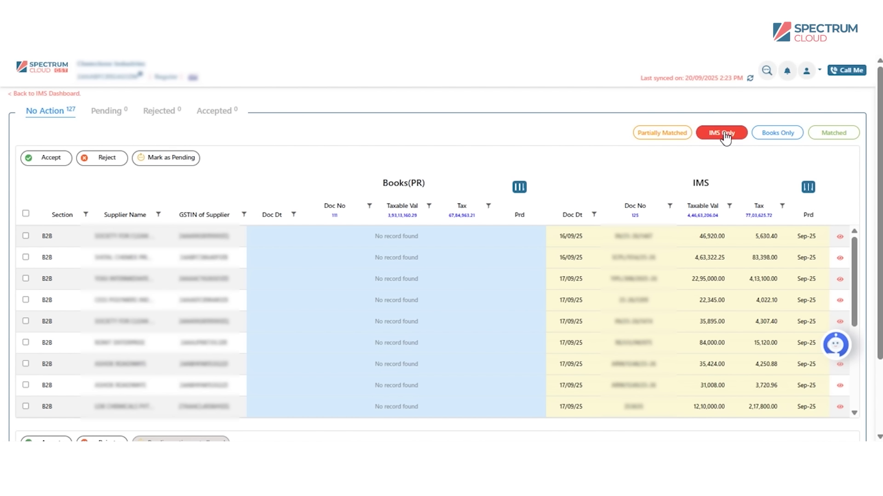
pyautogui.click(25, 214)
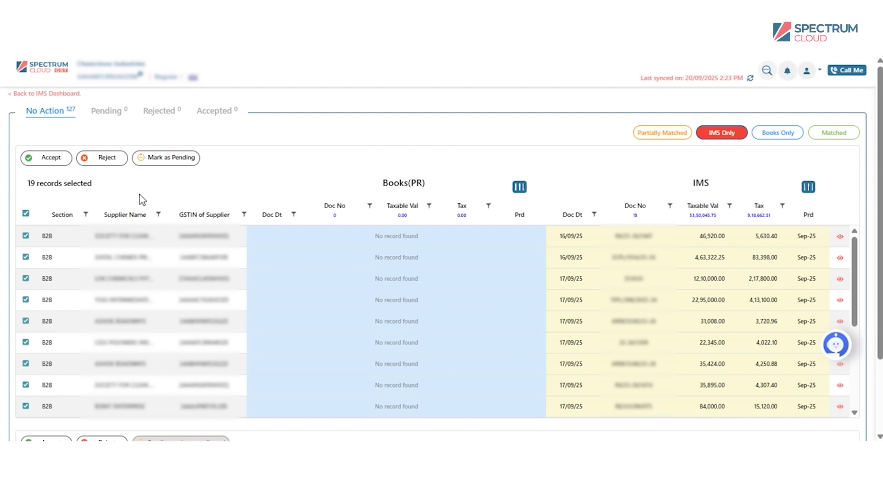
pyautogui.click(164, 162)
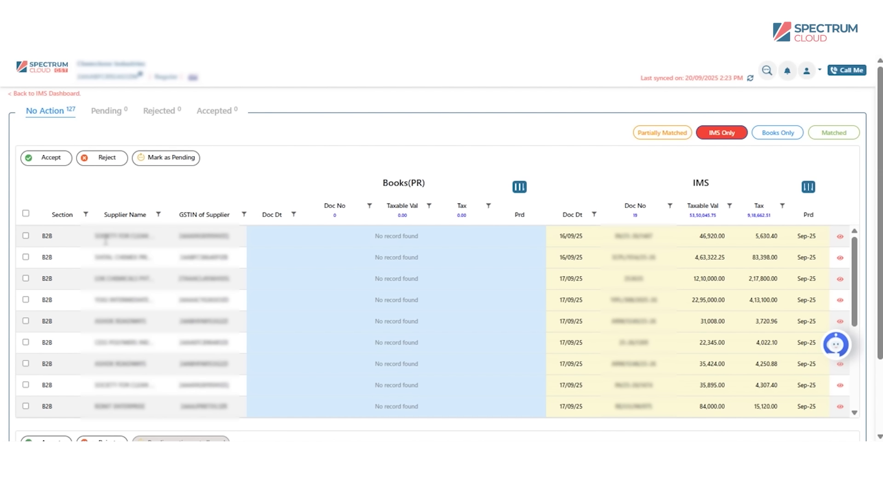
# Select the first IMS Only record, view its and the following record's reconciliation details, and check the document numbers' source and filing status.
pyautogui.click(26, 236)
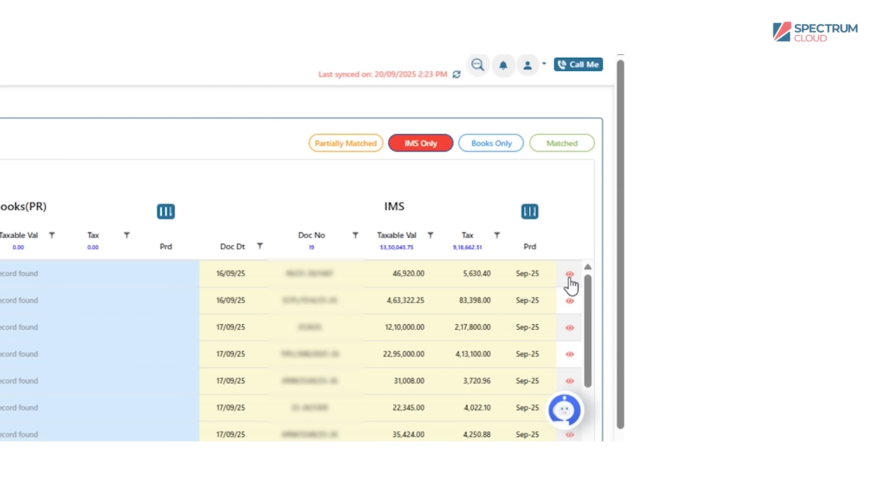
pyautogui.click(840, 236)
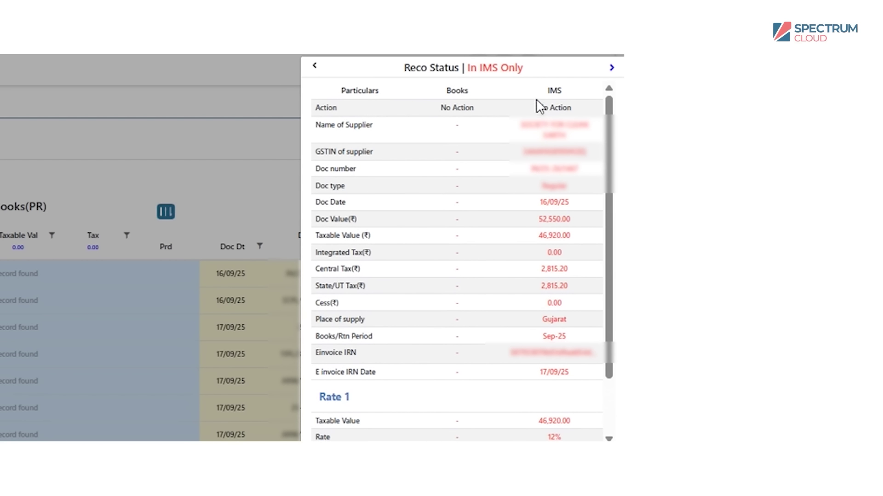
pyautogui.click(612, 68)
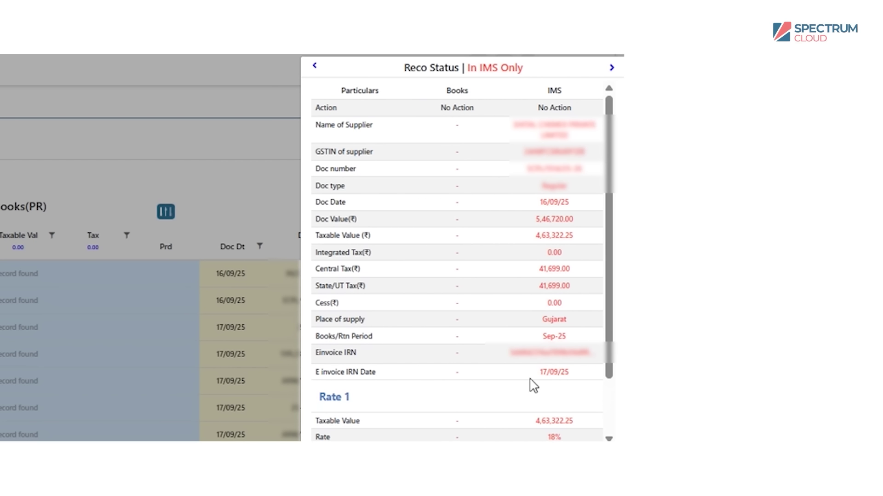
pyautogui.click(273, 171)
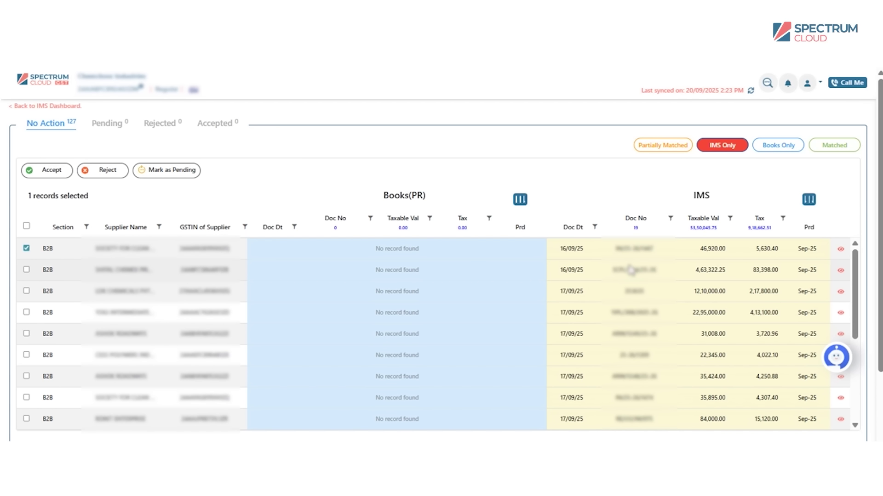
pyautogui.moveTo(629, 278)
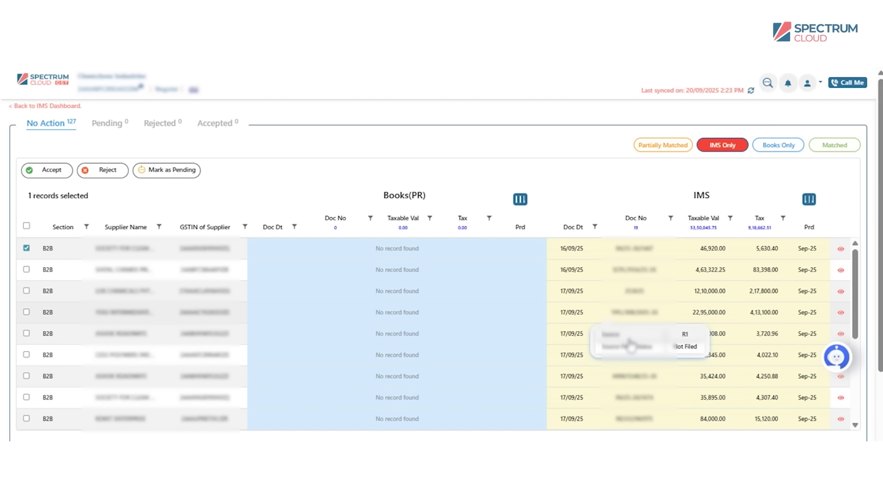
pyautogui.moveTo(632, 343)
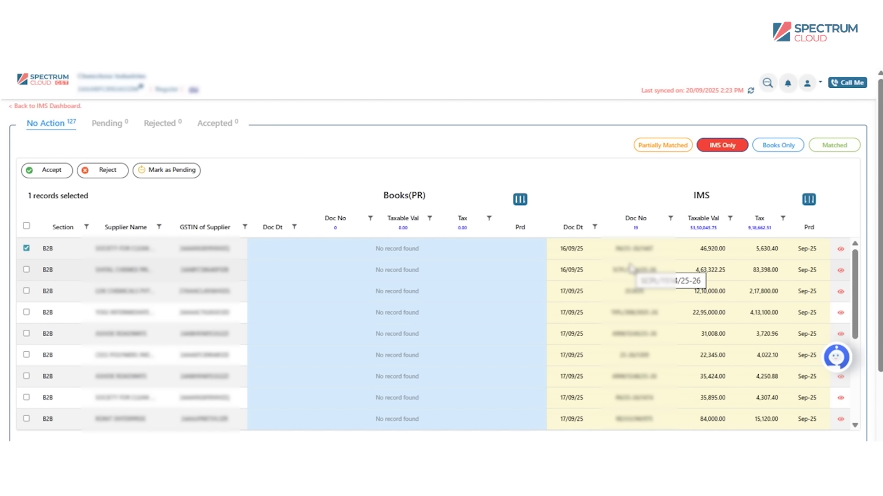
# Return to the IMS Dashboard, review the Compute 2B summary and GSTR-3B preview, and back out of uploading the modified actions to the portal.
pyautogui.click(53, 106)
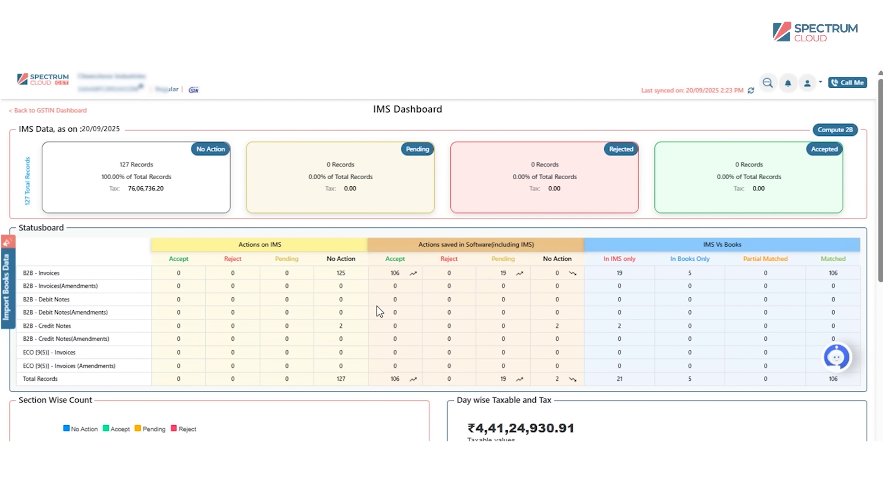
pyautogui.click(832, 132)
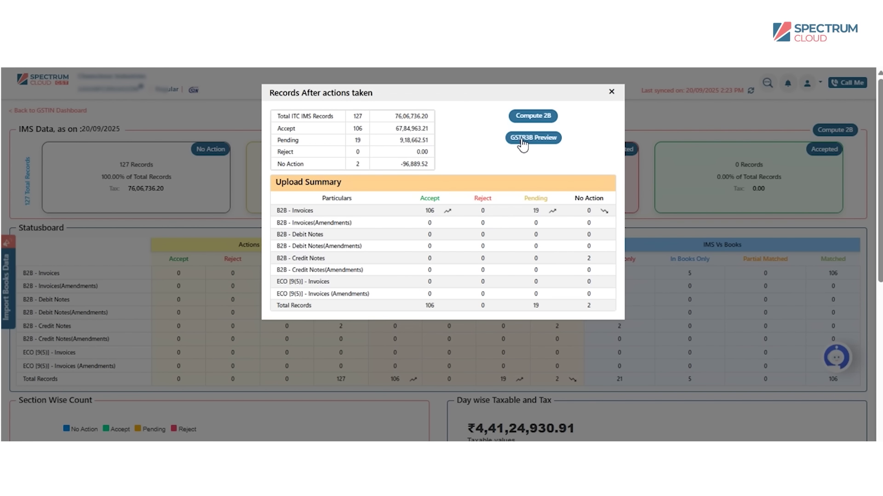
pyautogui.click(523, 138)
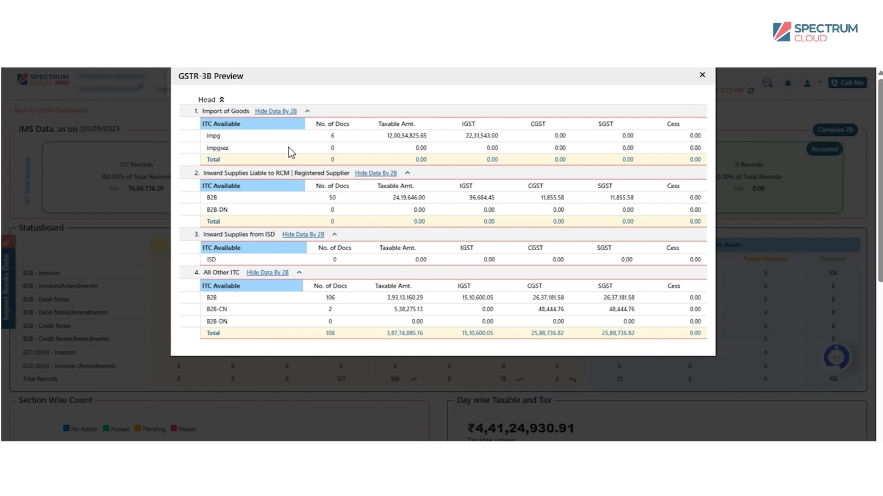
pyautogui.click(702, 75)
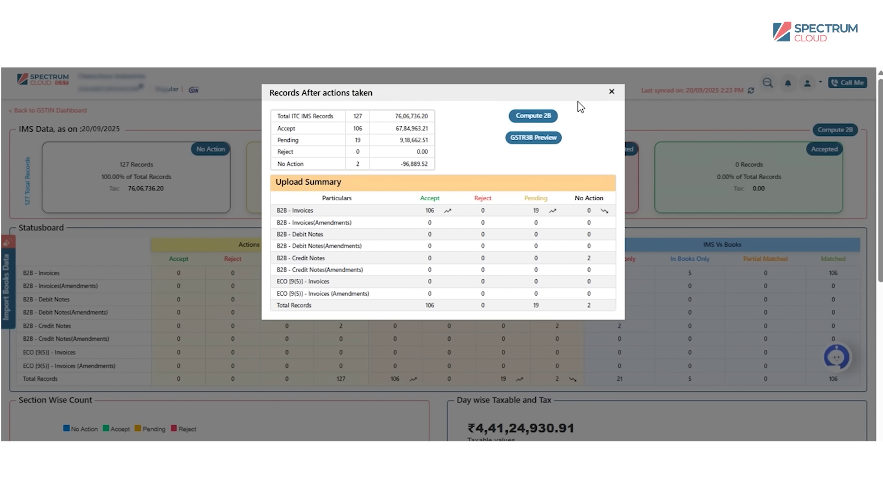
pyautogui.click(535, 116)
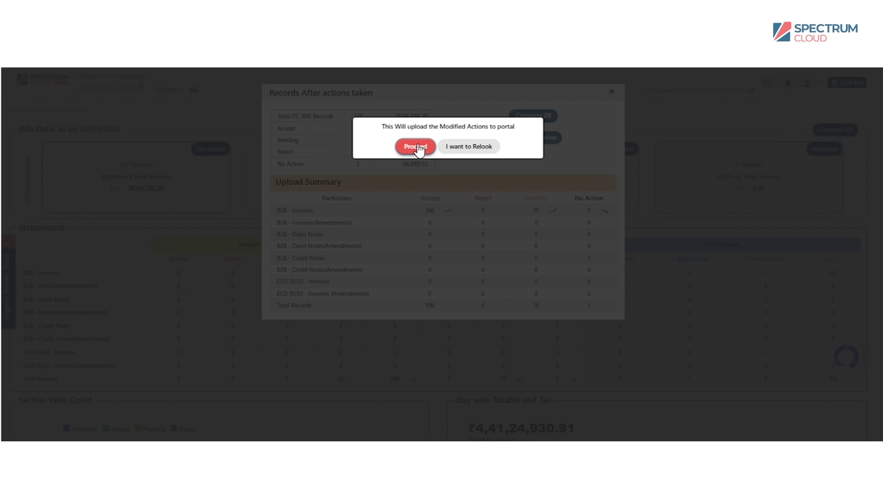
pyautogui.click(476, 148)
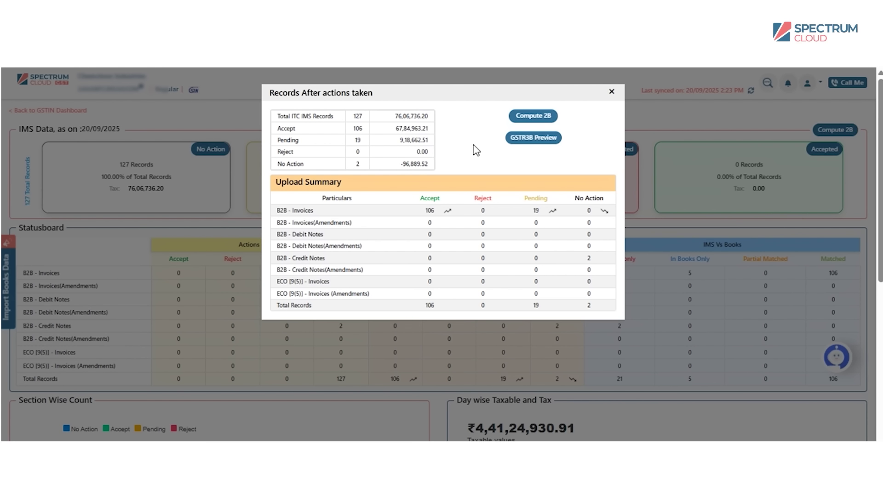
pyautogui.click(609, 93)
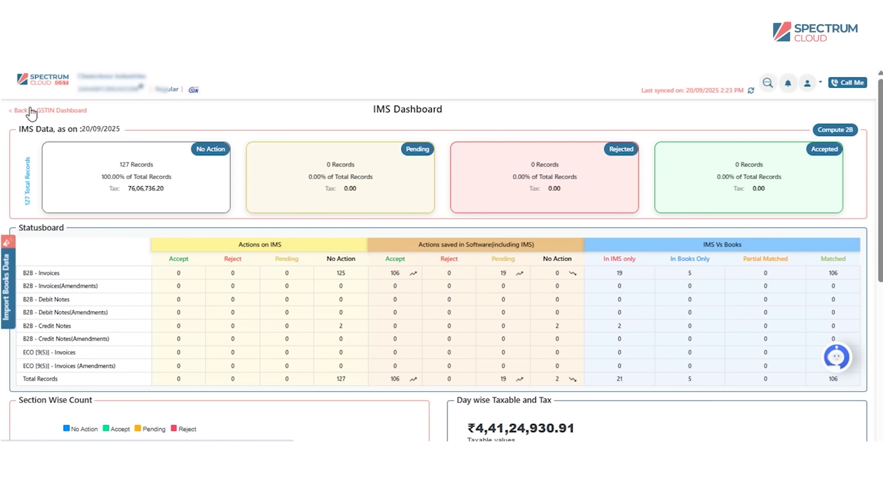
# Return to the GSTIN dashboard, open the R1 vs EWB reconciliation, and sort the invoices ascending by GSTIN of Recipient.
pyautogui.click(32, 111)
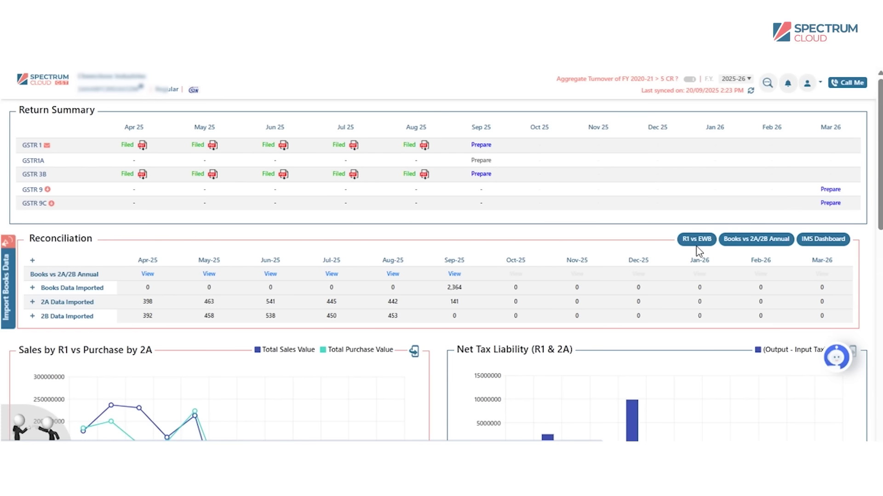
pyautogui.click(439, 223)
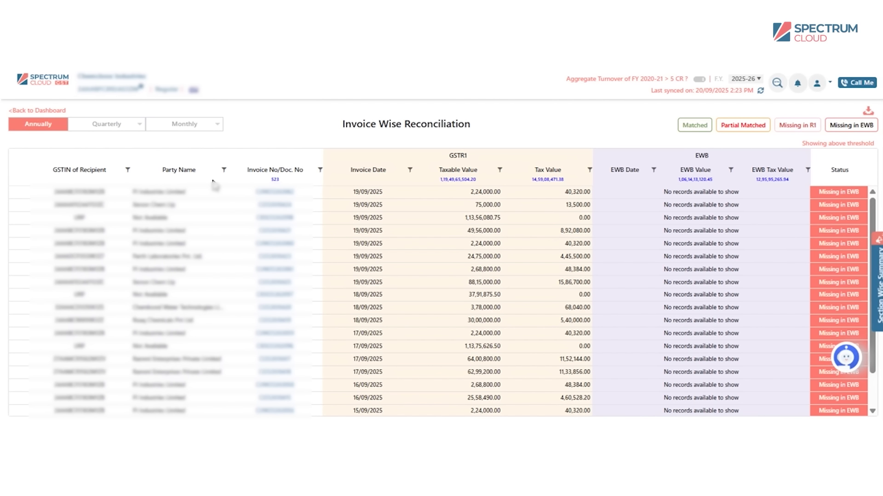
pyautogui.click(72, 174)
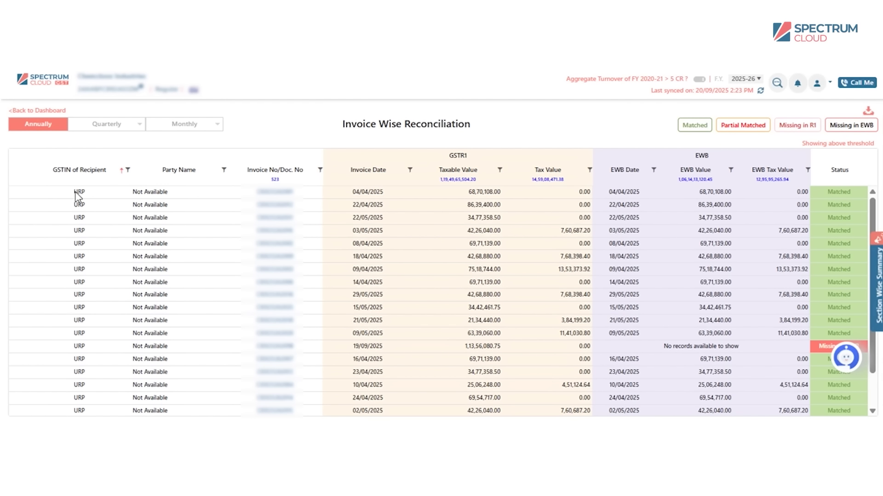
# Filter the R1 vs EWB invoices to Missing in EWB and Matched, and review the recipient and EWB columns.
pyautogui.click(848, 129)
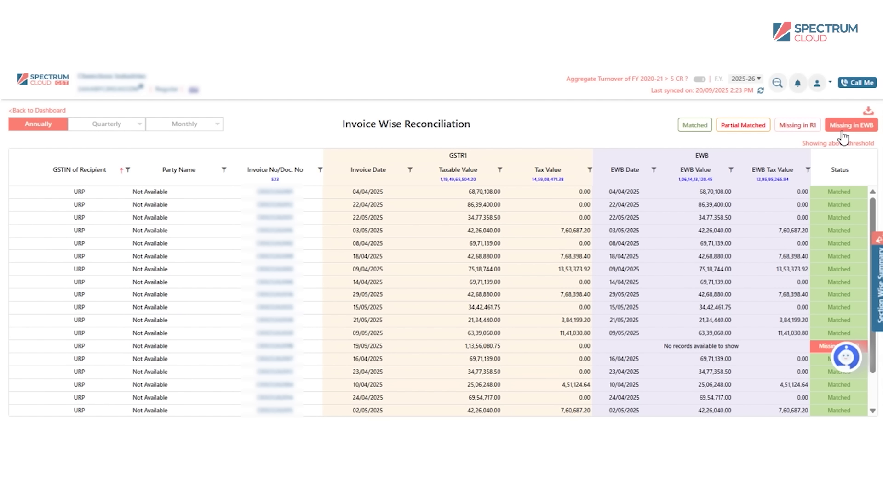
pyautogui.click(695, 129)
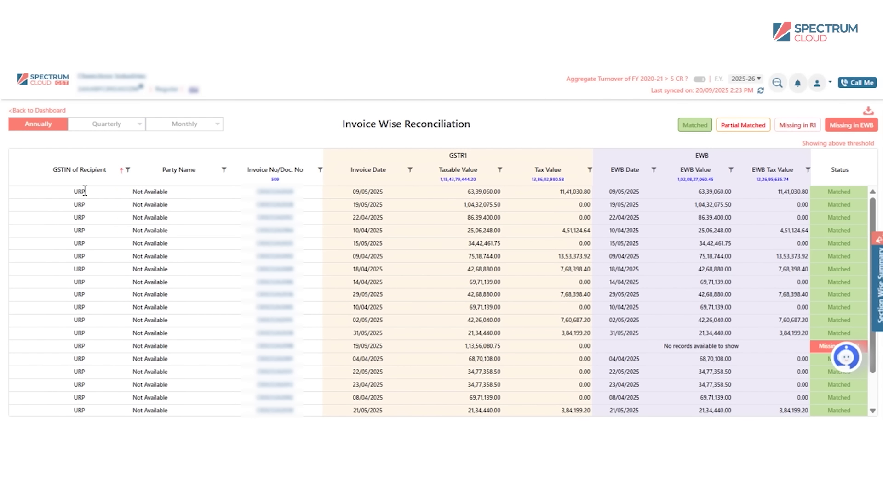
pyautogui.moveTo(78, 191)
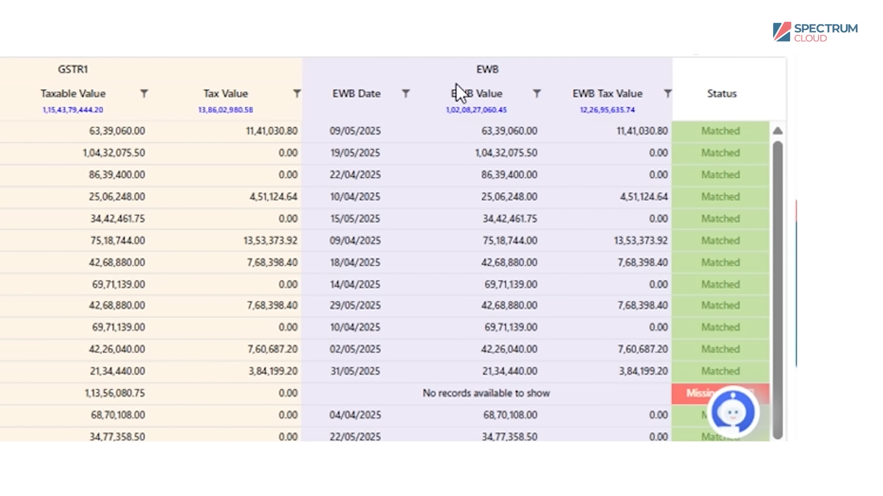
pyautogui.moveTo(460, 69); pyautogui.dragTo(504, 63)
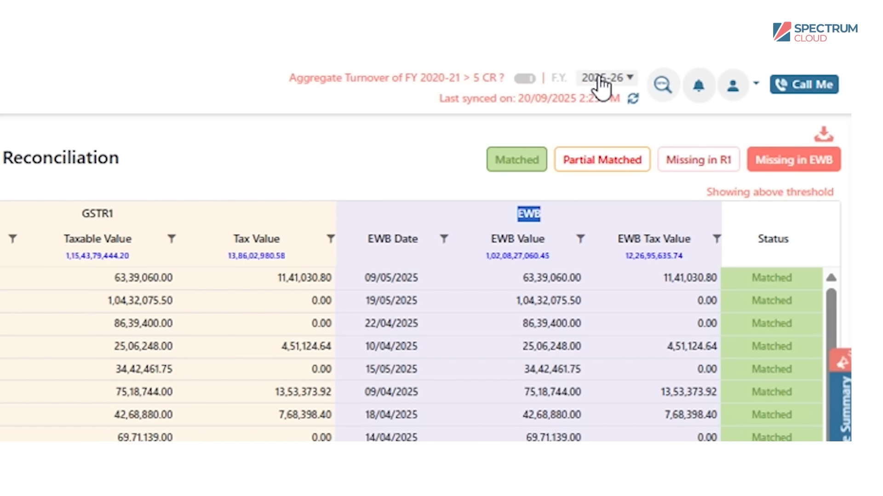
# Switch the R1 vs EWB reconciliation to financial year 2020-21 and review the list of available years.
pyautogui.click(597, 87)
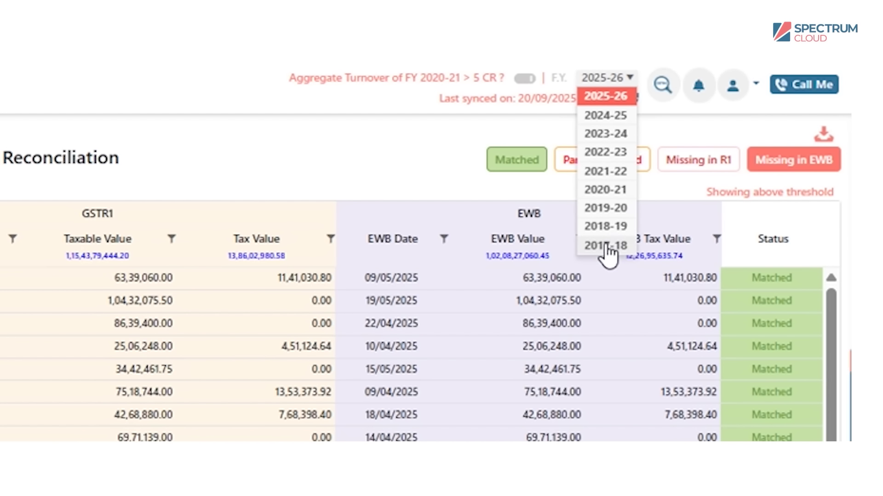
pyautogui.click(604, 195)
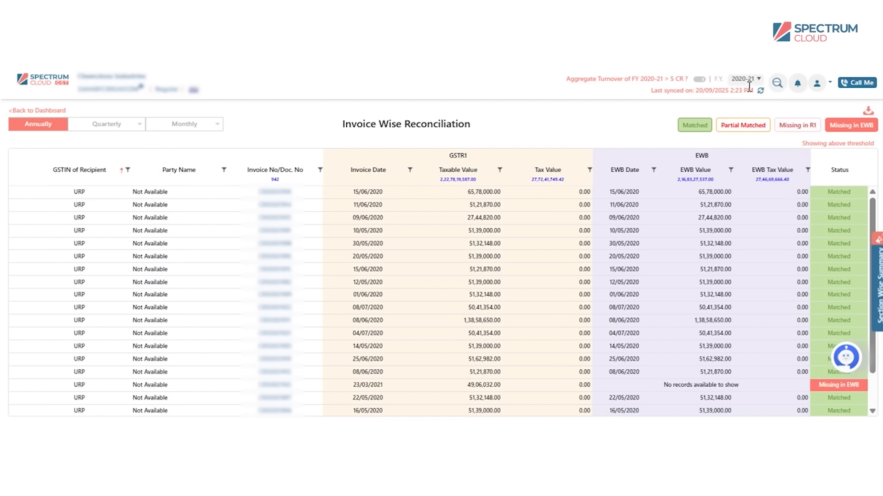
pyautogui.click(742, 79)
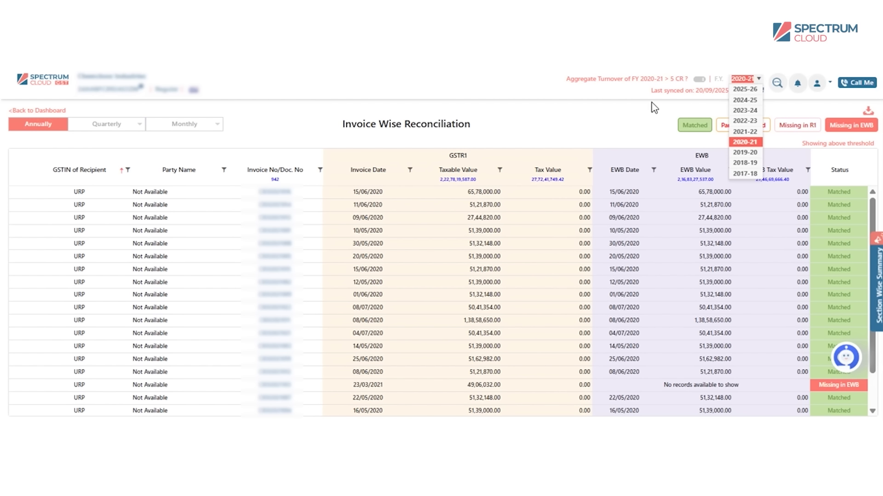
pyautogui.click(562, 129)
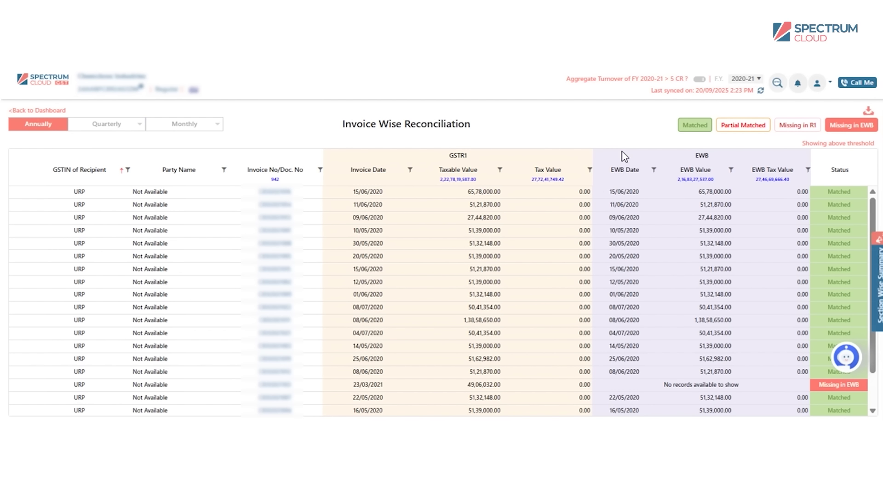
# Look through the matched rows of the R1 vs EWB reconciliation and switch it to financial year 2025-26.
pyautogui.moveTo(615, 195); pyautogui.dragTo(630, 428)
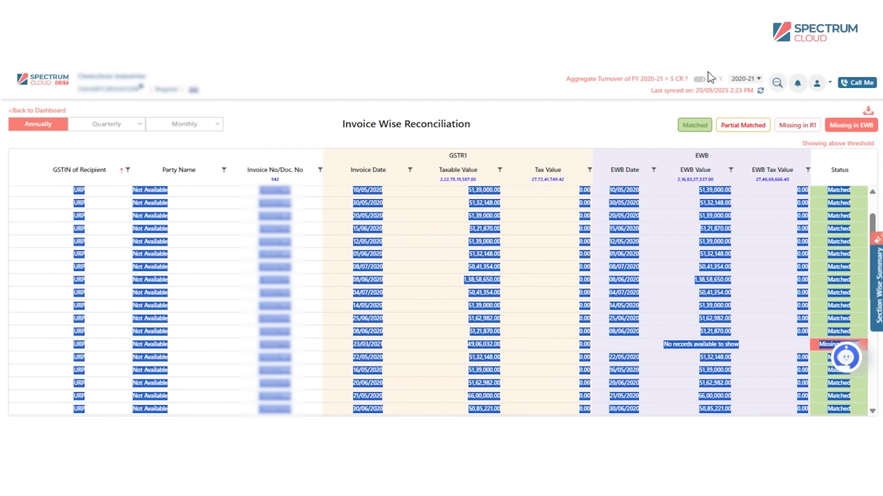
pyautogui.click(750, 80)
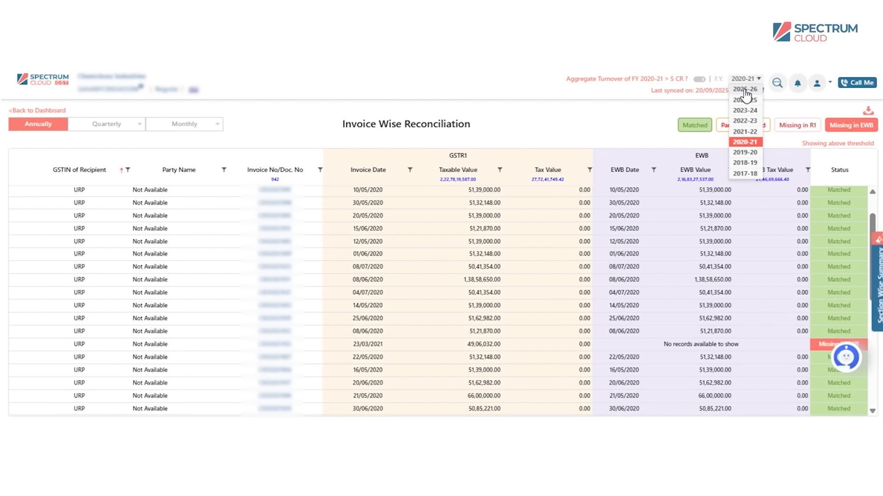
pyautogui.click(744, 89)
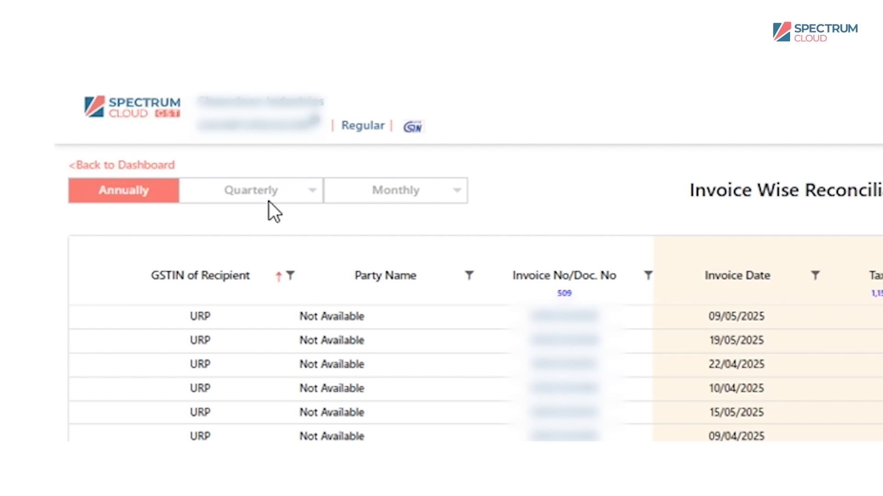
# Restrict the invoice wise reconciliation to the months May 2025, Jul 2025, Feb 2026 and Mar 2026.
pyautogui.click(116, 130)
pyautogui.click(403, 202)
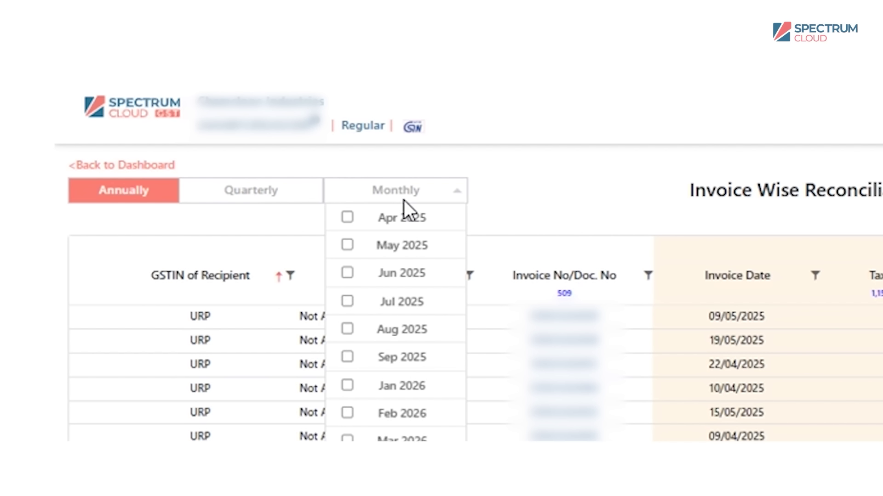
pyautogui.click(350, 303)
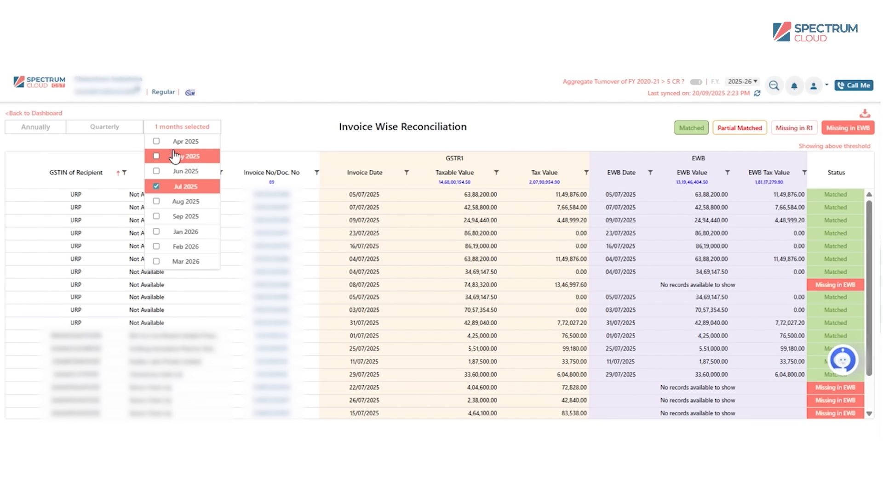
pyautogui.click(157, 157)
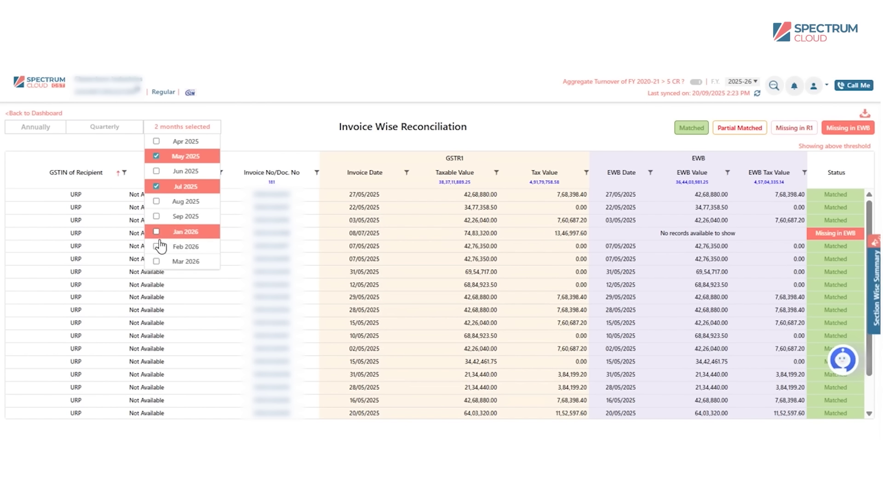
pyautogui.click(156, 247)
pyautogui.click(156, 261)
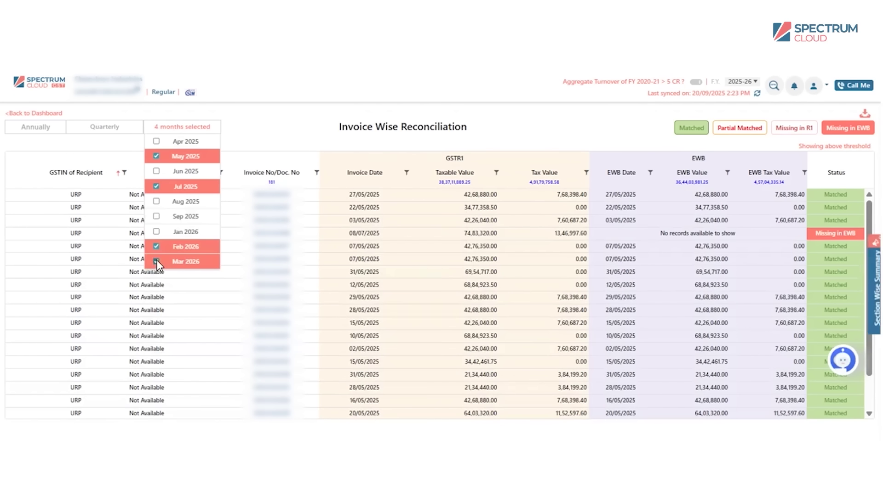
# Return to the dashboard, open the Sep 25 GSTR 1 for preparation, and show its data as per portal.
pyautogui.click(16, 114)
pyautogui.click(16, 113)
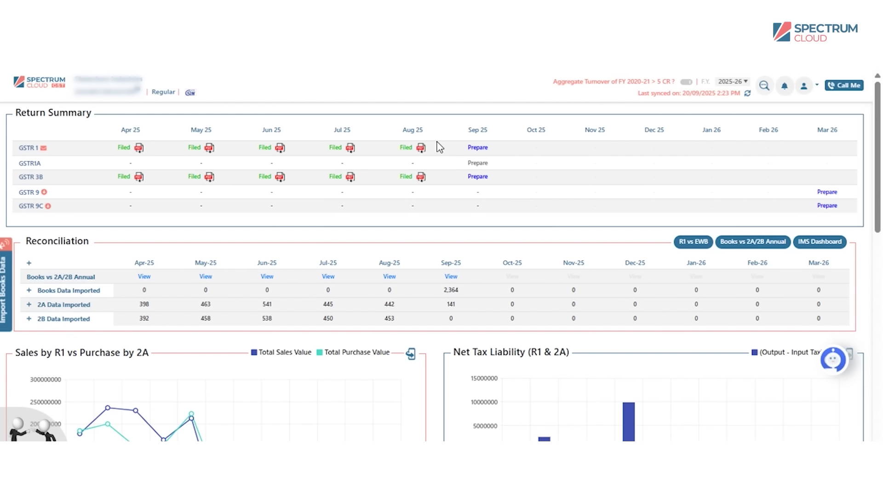
pyautogui.moveTo(409, 145)
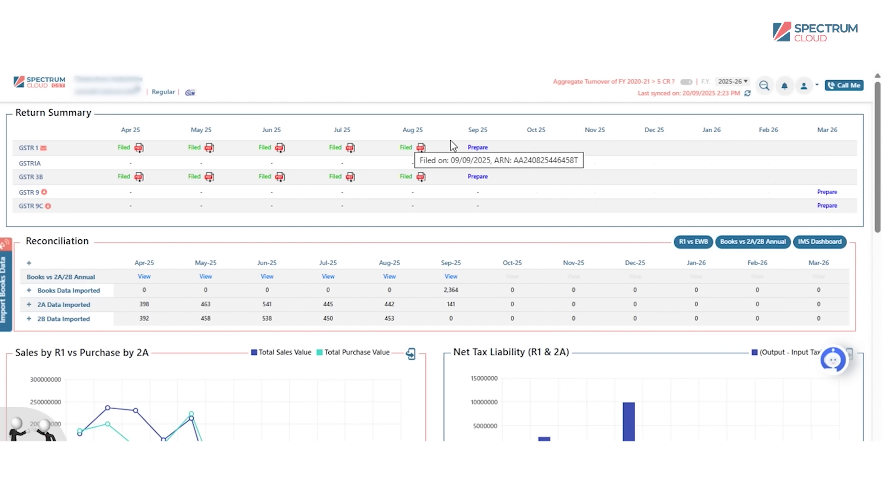
pyautogui.click(483, 145)
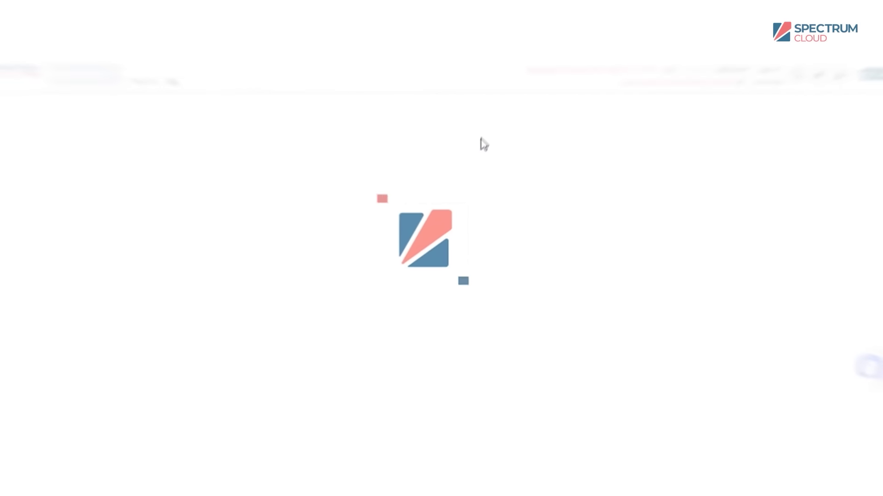
pyautogui.click(108, 146)
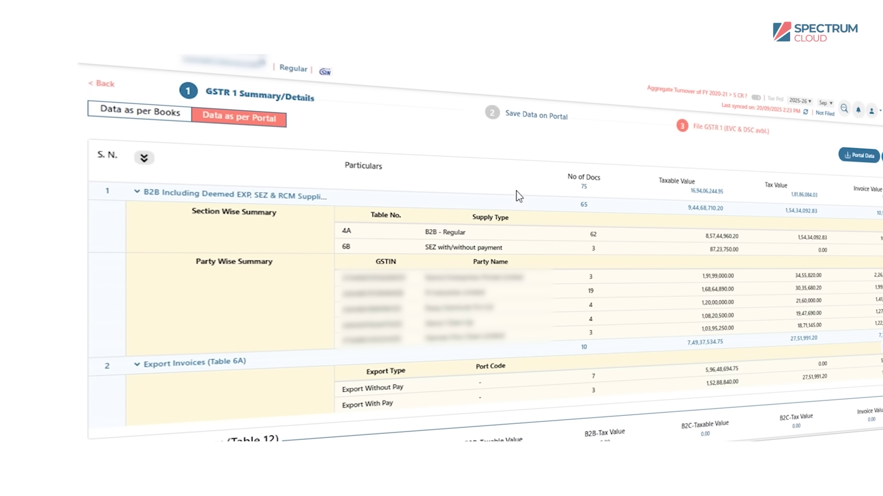
# Switch GSTR 1 to the books data, download the blank import template, and review the supported template options before closing the import dialog.
pyautogui.click(138, 112)
pyautogui.click(88, 315)
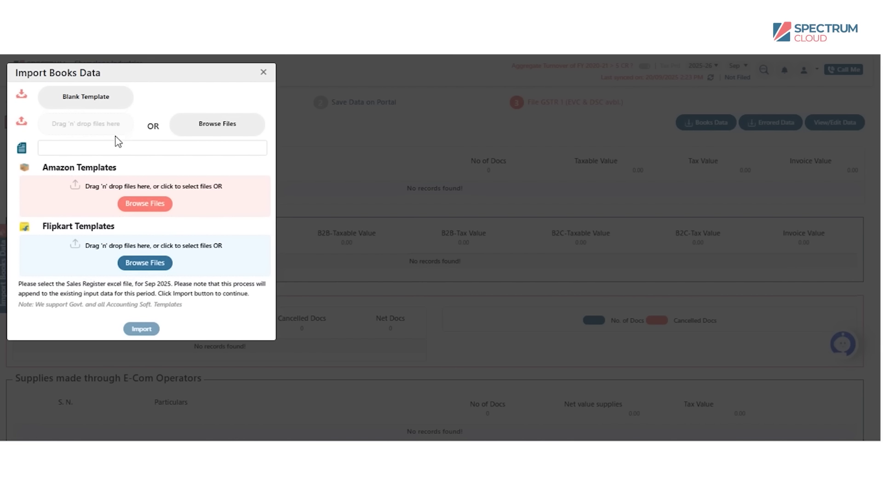
pyautogui.click(70, 102)
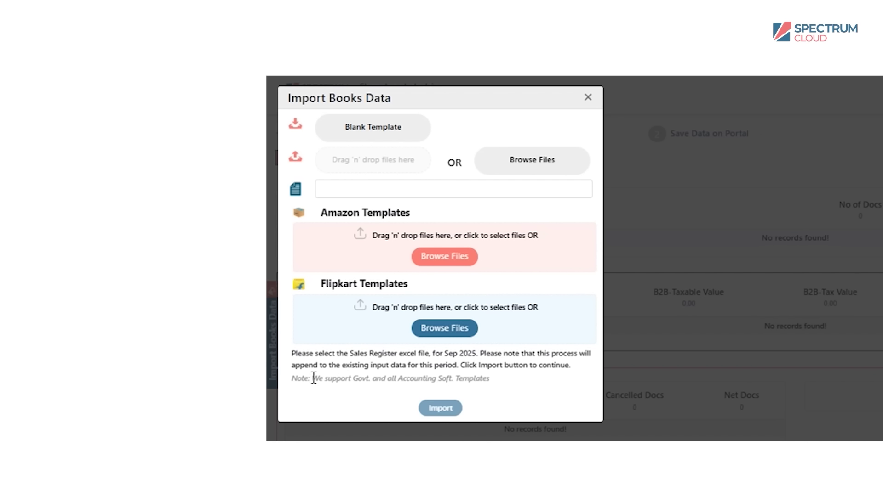
pyautogui.moveTo(318, 377); pyautogui.dragTo(501, 379)
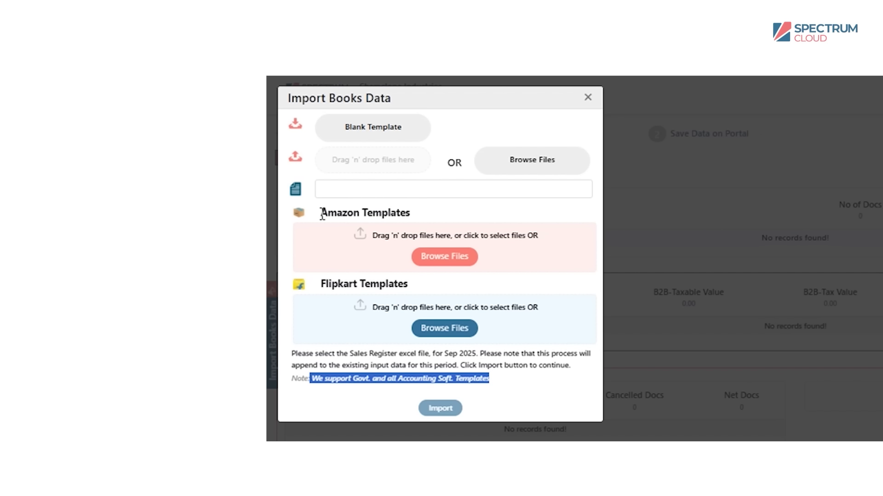
pyautogui.moveTo(321, 214); pyautogui.dragTo(396, 227)
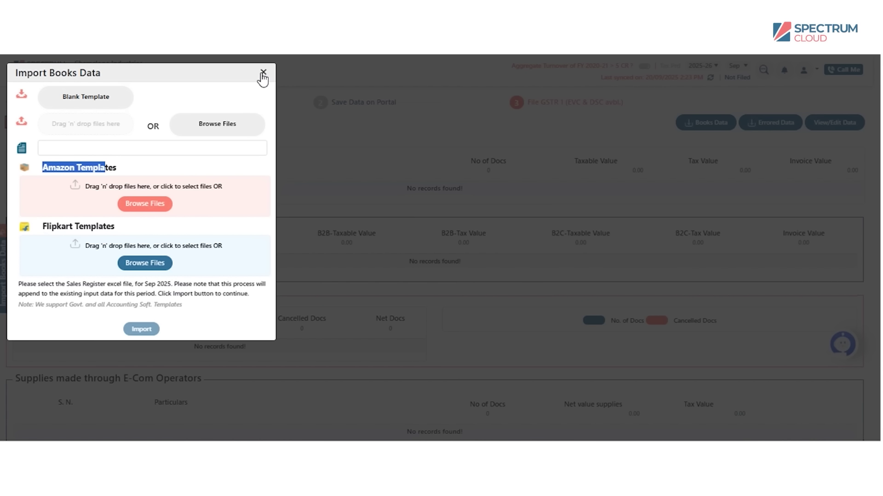
pyautogui.click(263, 73)
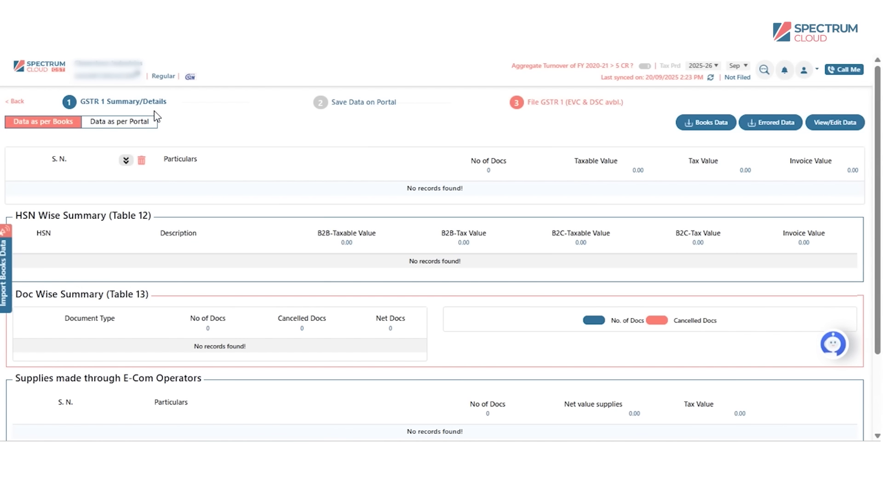
# Show the GSTR 1 data as per portal and download the September portal data file.
pyautogui.click(142, 128)
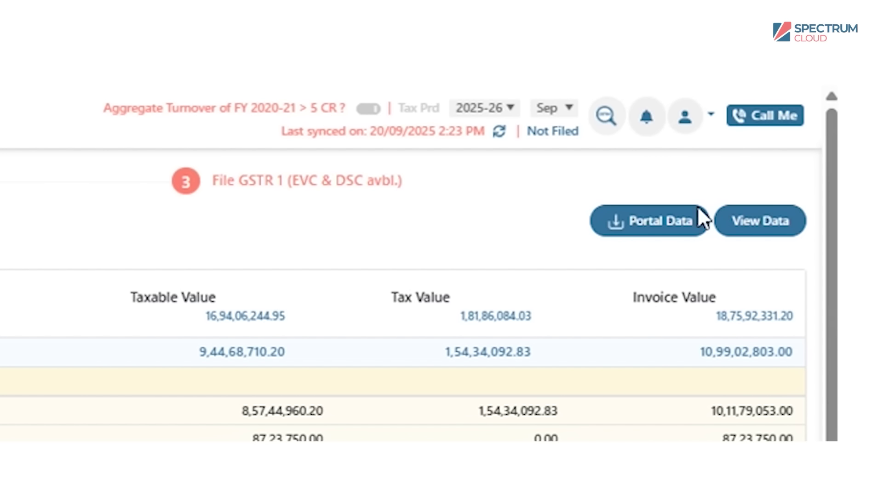
pyautogui.click(665, 229)
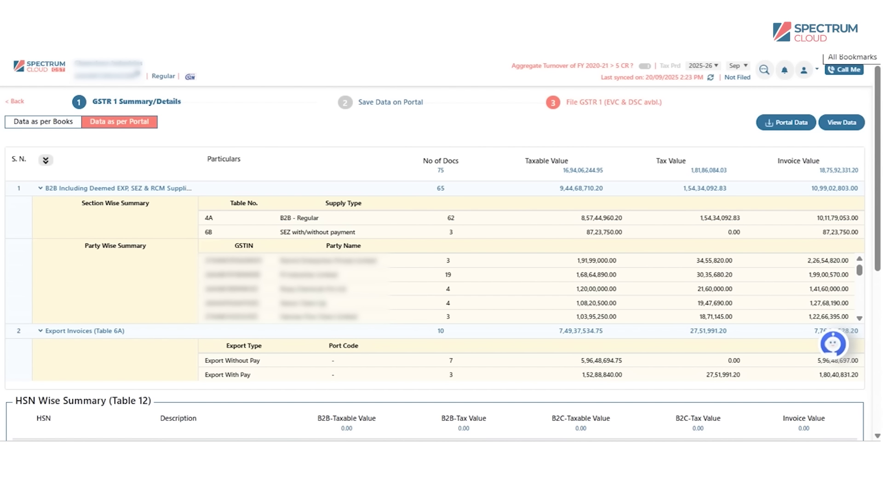
pyautogui.click(823, 26)
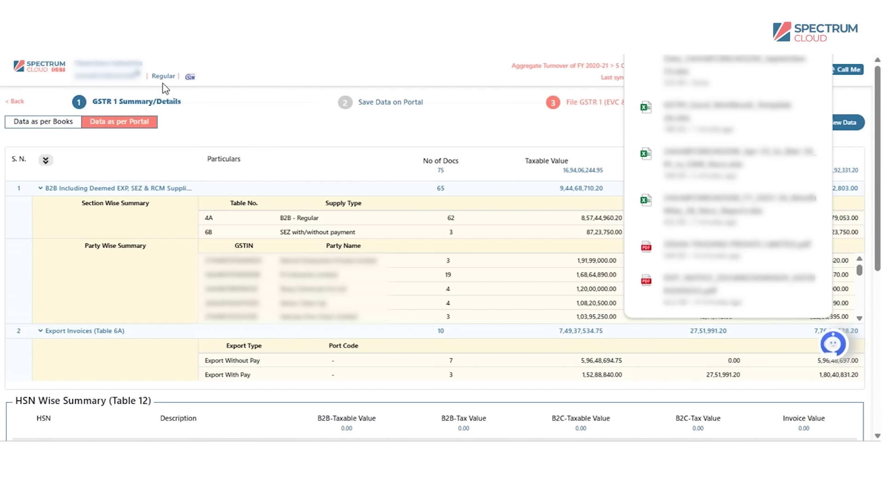
# Import the downloaded portal data Excel file as the September GSTR 1 books data and accept the import status.
pyautogui.click(65, 125)
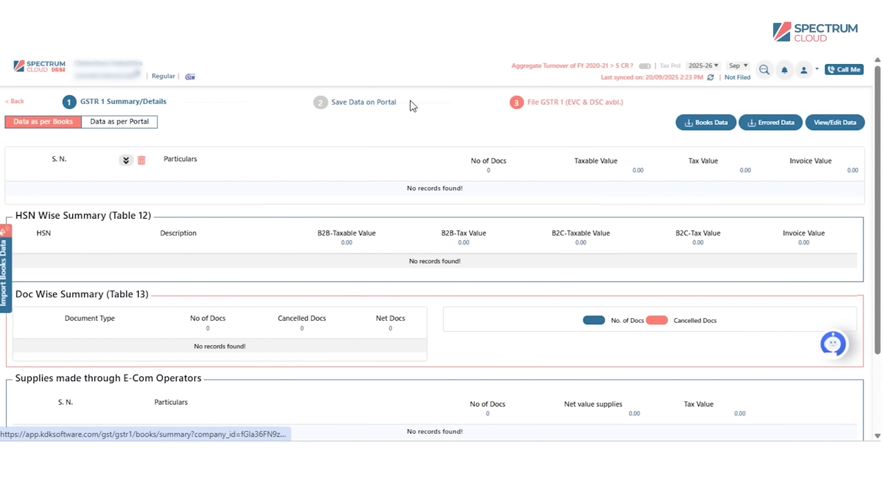
pyautogui.click(9, 296)
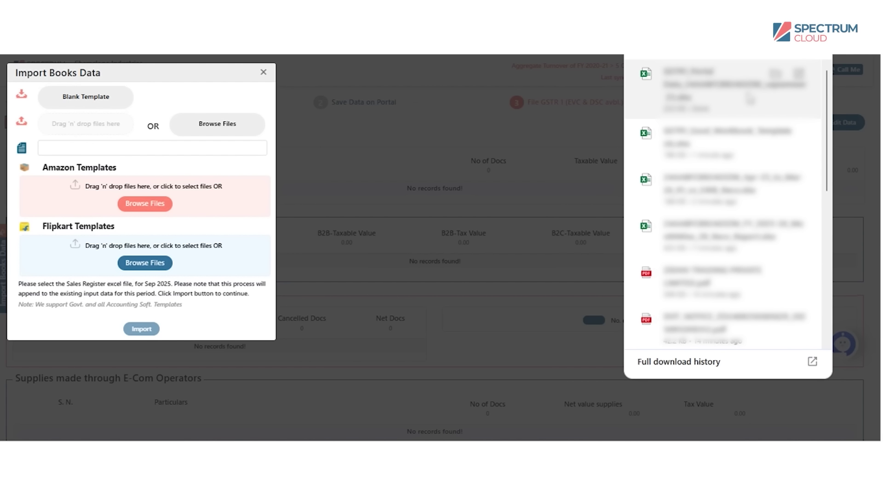
pyautogui.moveTo(735, 88); pyautogui.dragTo(177, 173)
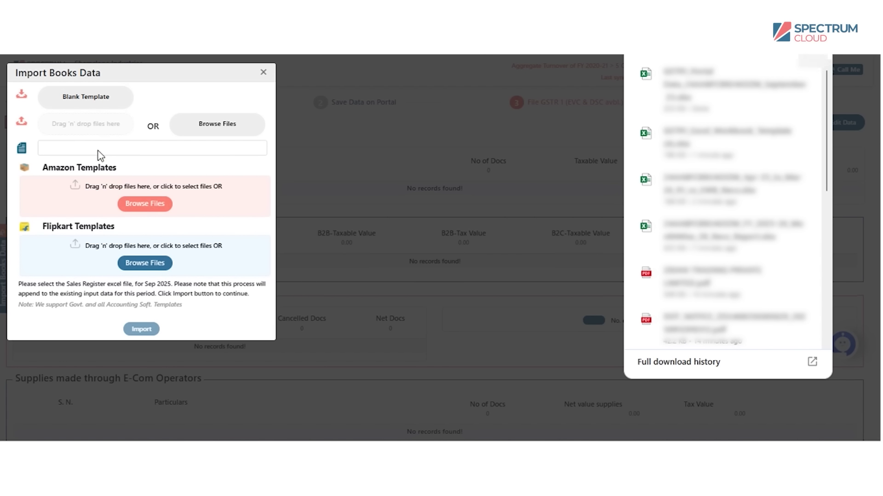
pyautogui.moveTo(736, 87); pyautogui.dragTo(90, 124)
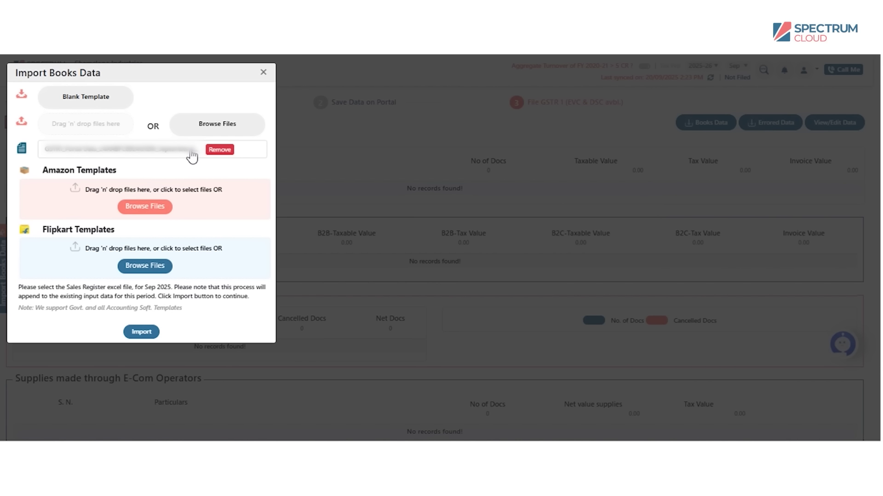
pyautogui.click(143, 335)
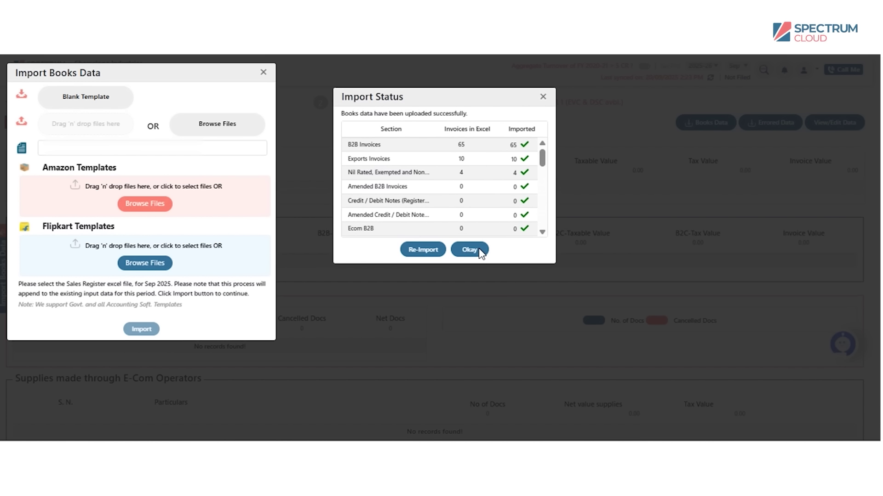
pyautogui.click(480, 252)
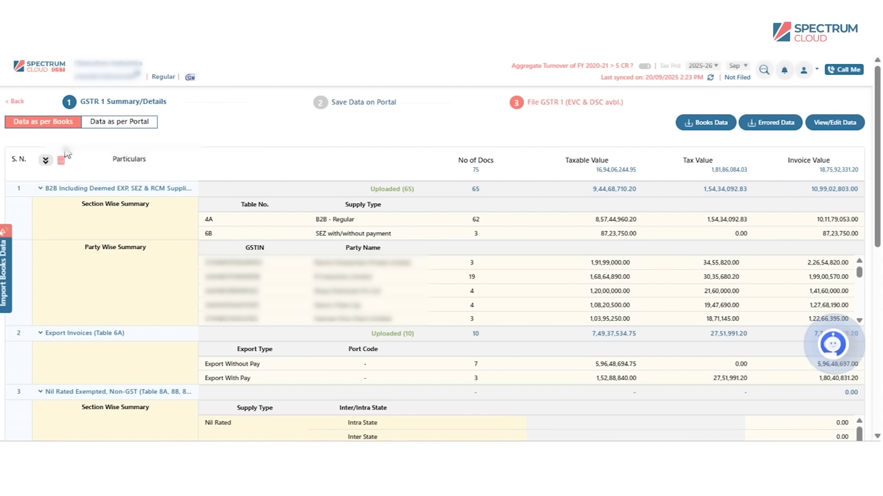
# Collapse and expand the GSTR 1 summary sections, and open the uploaded B2B invoices to check their source.
pyautogui.click(46, 160)
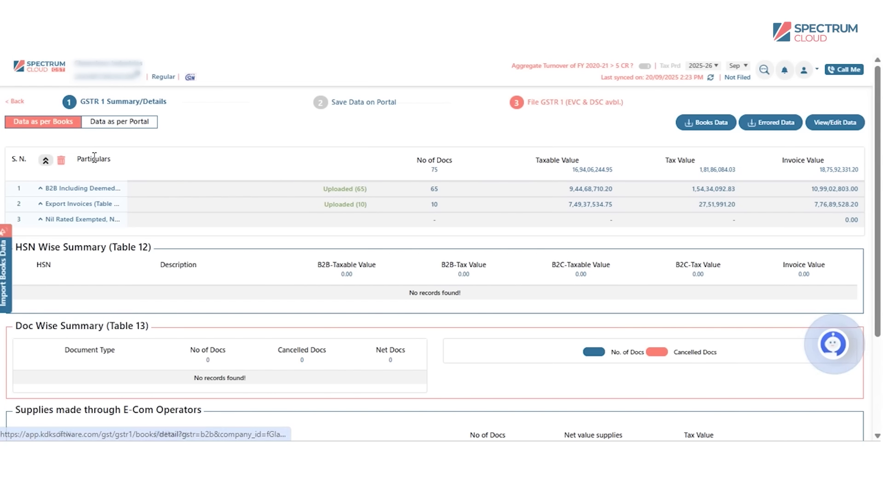
pyautogui.click(45, 161)
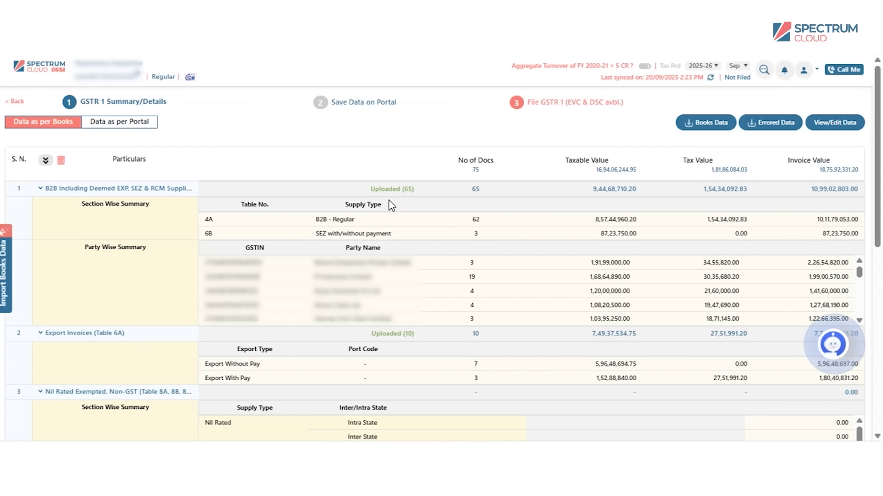
pyautogui.click(392, 191)
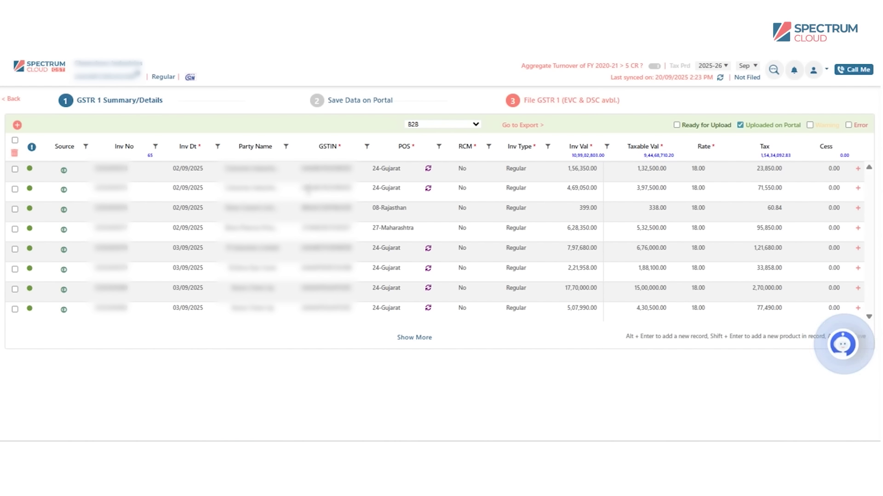
pyautogui.moveTo(64, 170)
pyautogui.moveTo(64, 207)
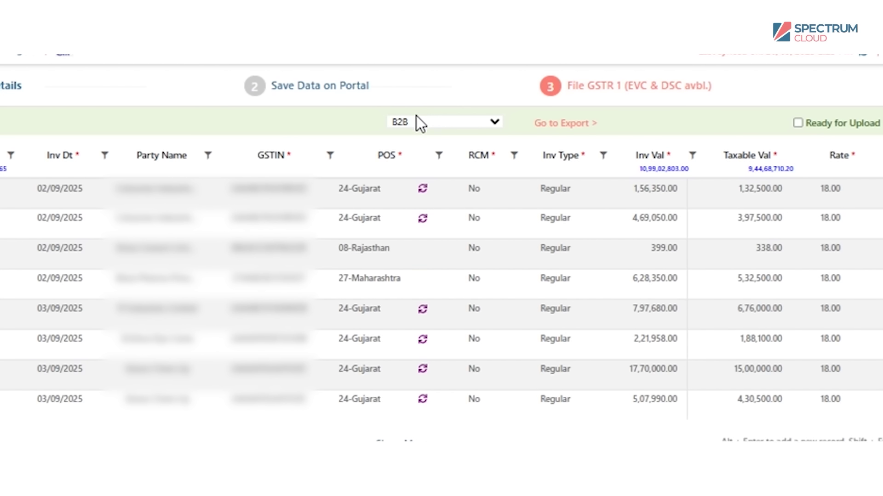
# Review the available GSTR 1 sections while staying on B2B, and clear the Uploaded on Portal filter.
pyautogui.click(416, 118)
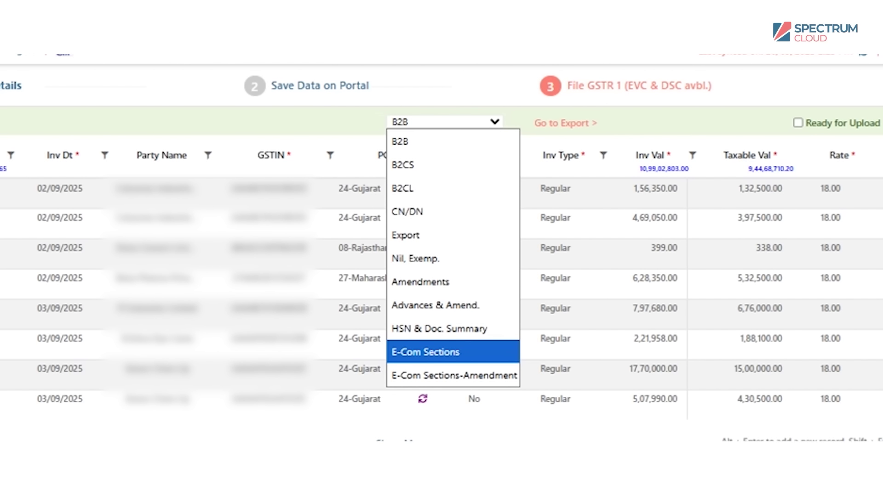
pyautogui.click(429, 361)
pyautogui.click(881, 123)
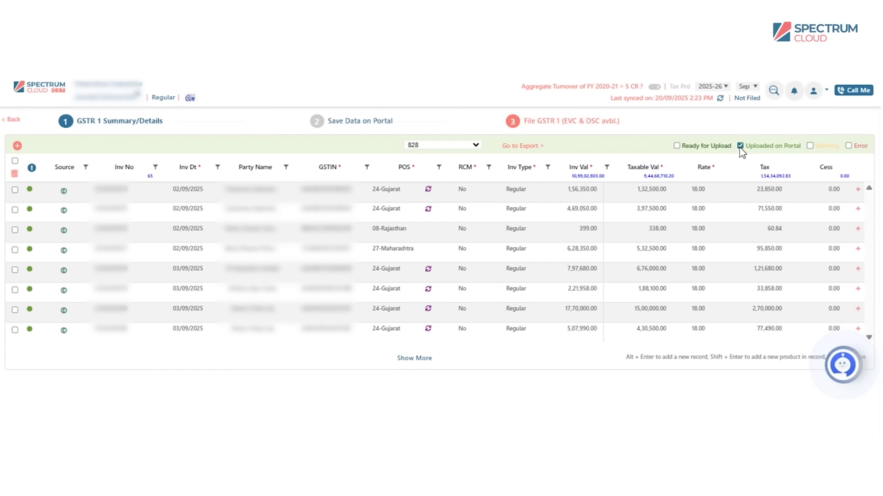
pyautogui.click(740, 146)
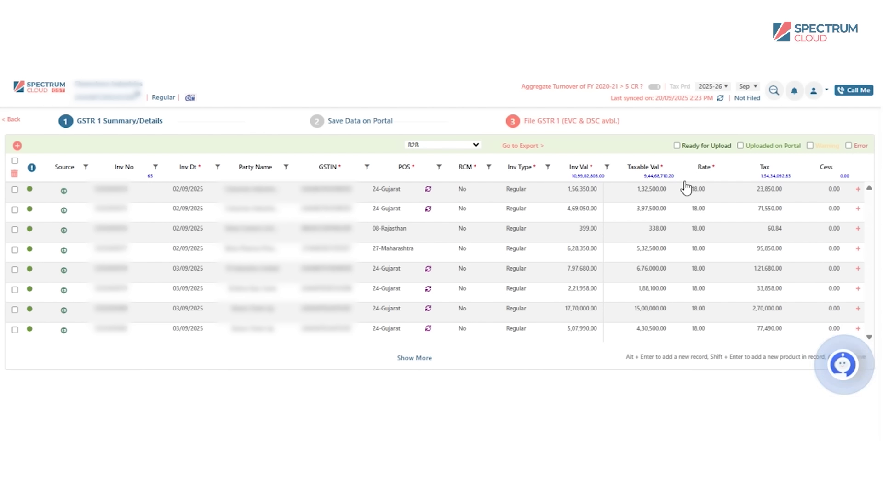
# Review the invoice type options of the first B2B invoice, and proceed to the Save Data on Portal stage.
pyautogui.click(532, 189)
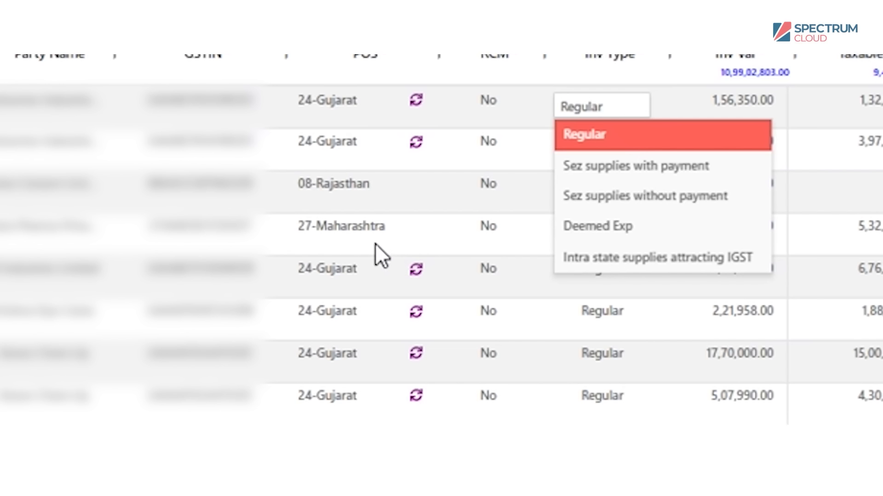
pyautogui.click(333, 193)
pyautogui.click(209, 226)
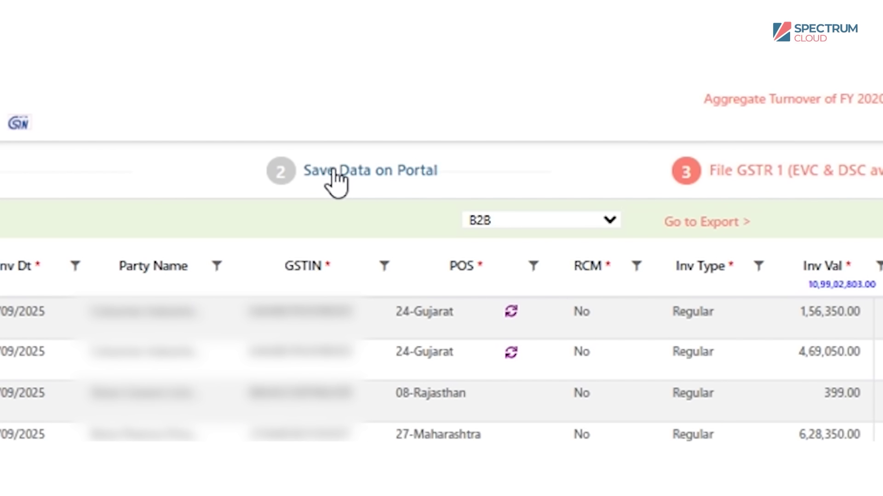
pyautogui.click(342, 121)
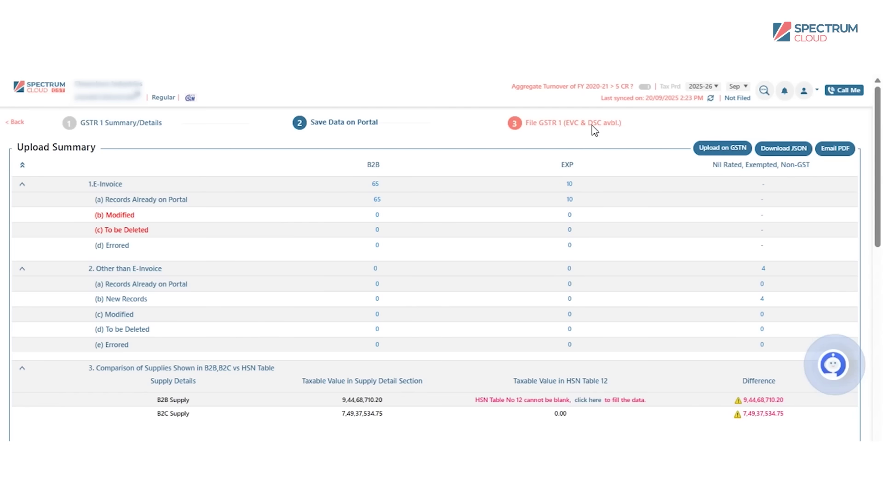
# View the EVC and DSC filing options in the File GSTR 1 stage, and return to Save Data on Portal.
pyautogui.click(592, 125)
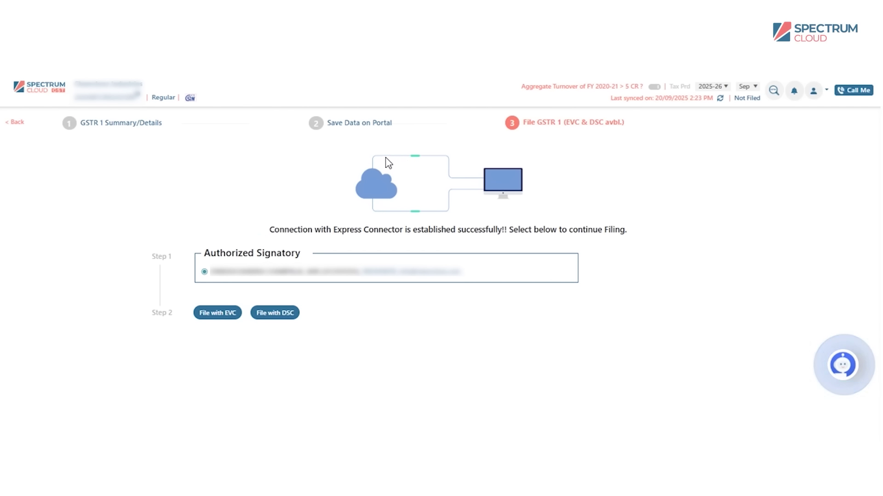
pyautogui.click(361, 130)
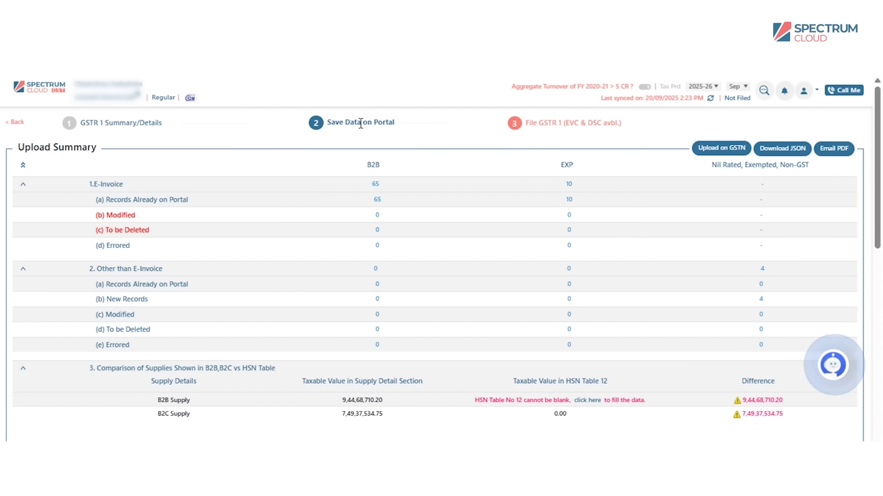
# Review the comparison of B2B and B2C supplies with the HSN table and the Previous to Current Month GSTR 1 figures.
pyautogui.scroll(-3, 878, 130)
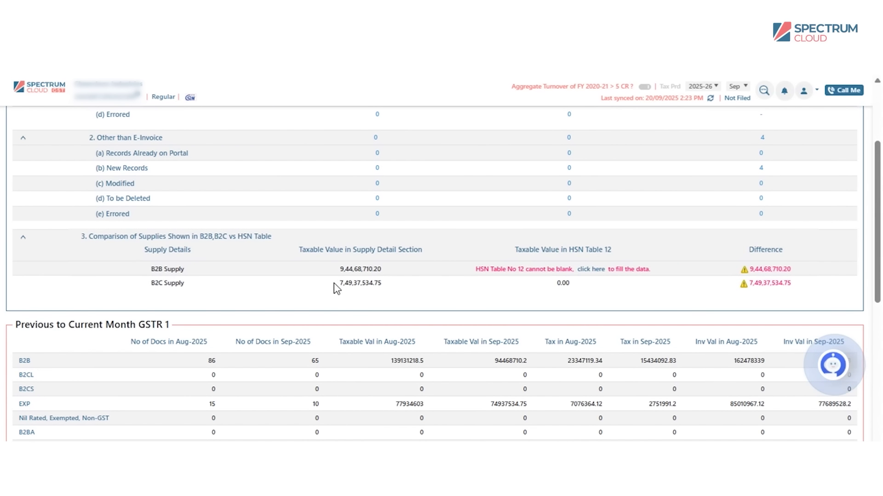
pyautogui.moveTo(325, 278); pyautogui.dragTo(721, 313)
pyautogui.click(719, 306)
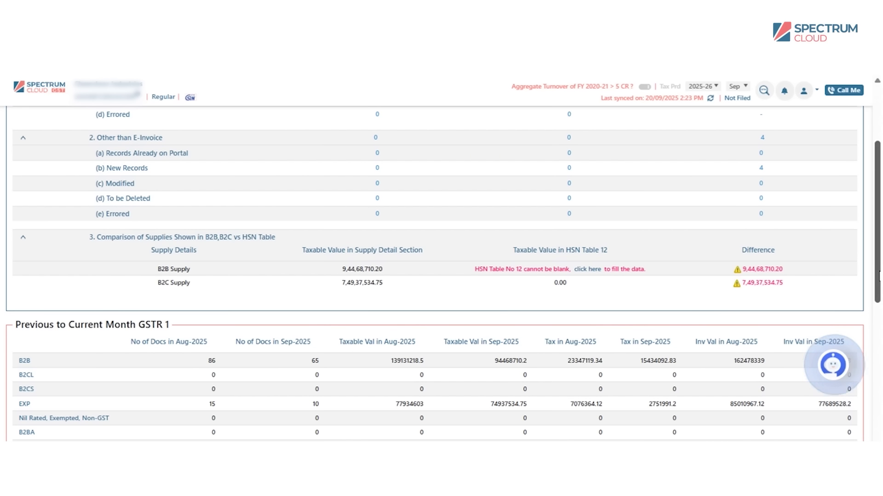
pyautogui.moveTo(878, 276); pyautogui.dragTo(872, 337)
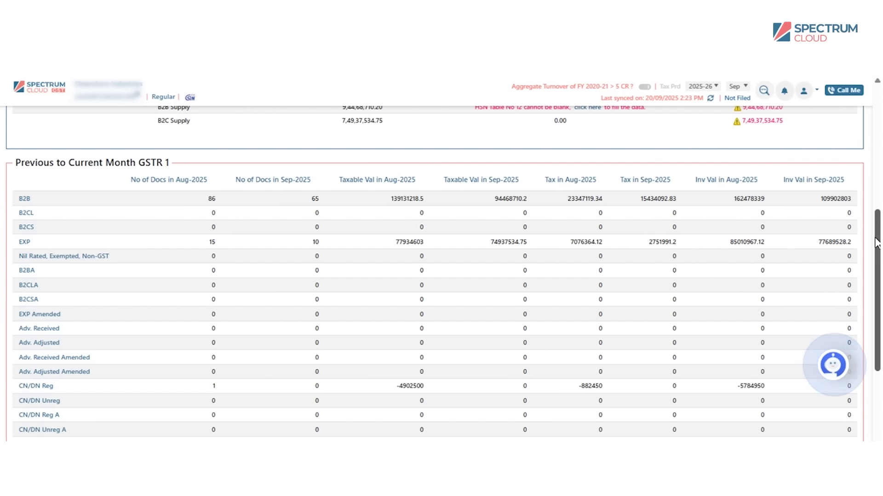
pyautogui.moveTo(875, 256); pyautogui.dragTo(875, 134)
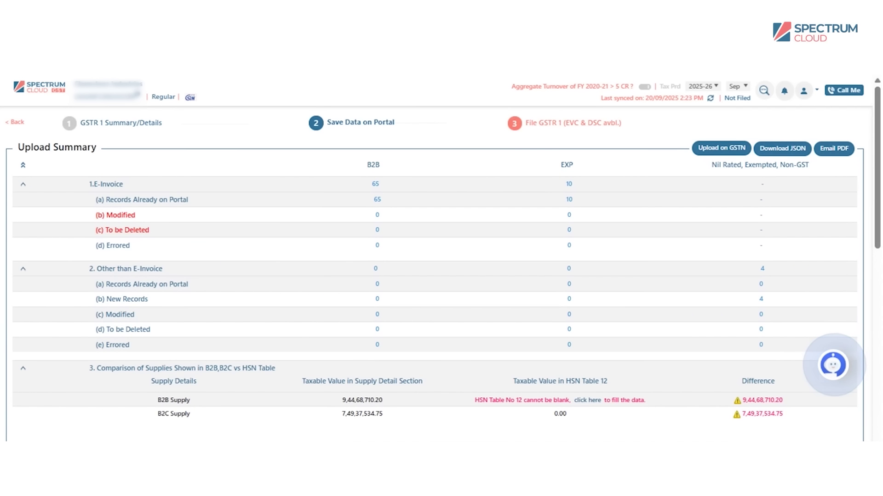
pyautogui.click(11, 123)
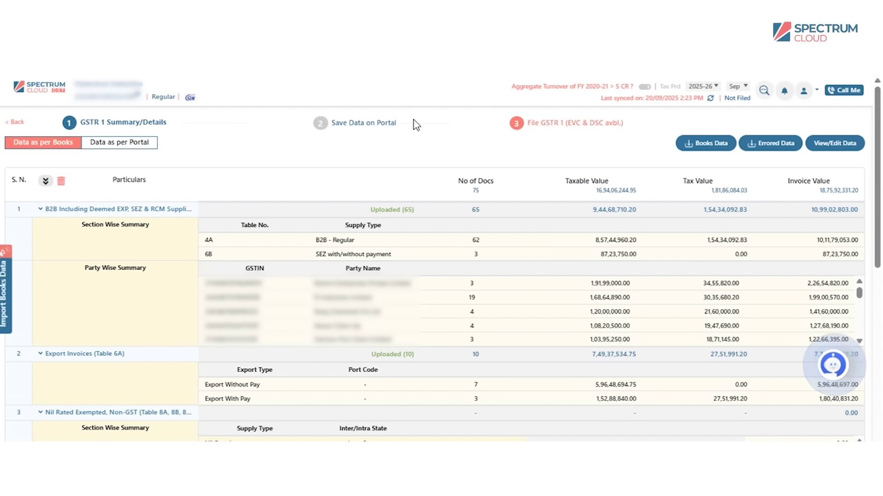
pyautogui.click(376, 124)
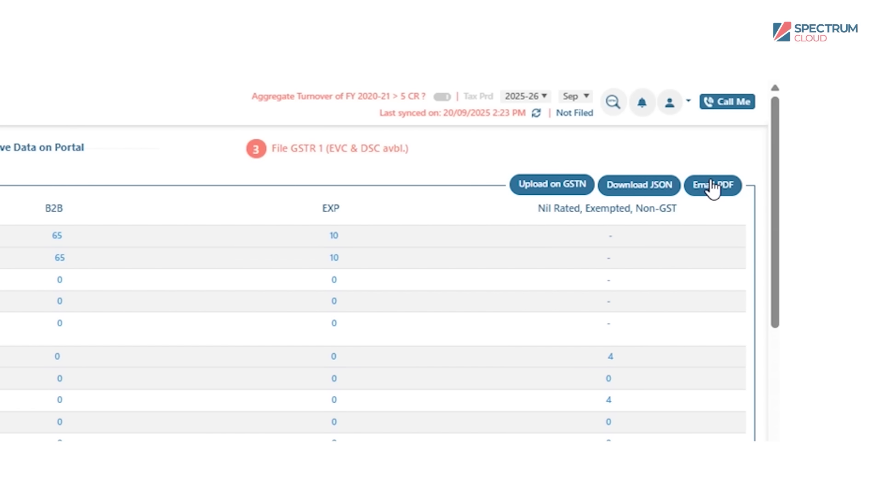
# Email the GSTR 1 upload summary PDF, replacing the prefilled recipient with another e-mail address.
pyautogui.click(833, 149)
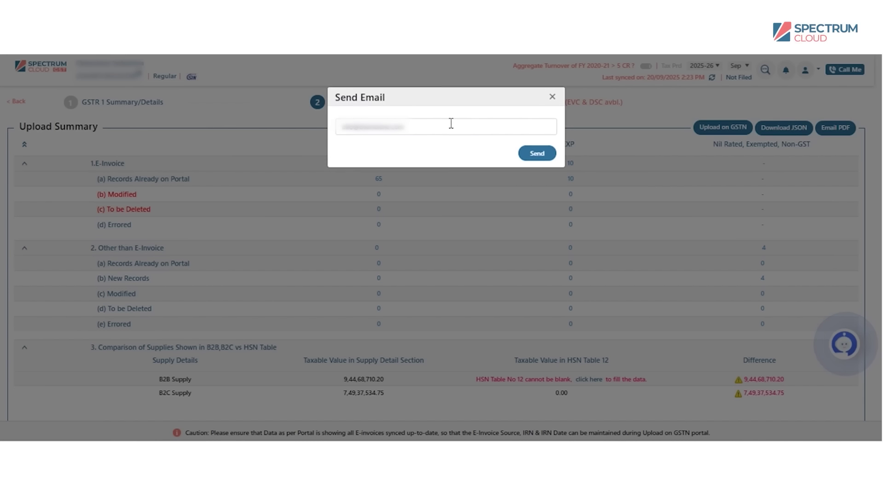
pyautogui.tripleClick(435, 130)
pyautogui.write('are.com')
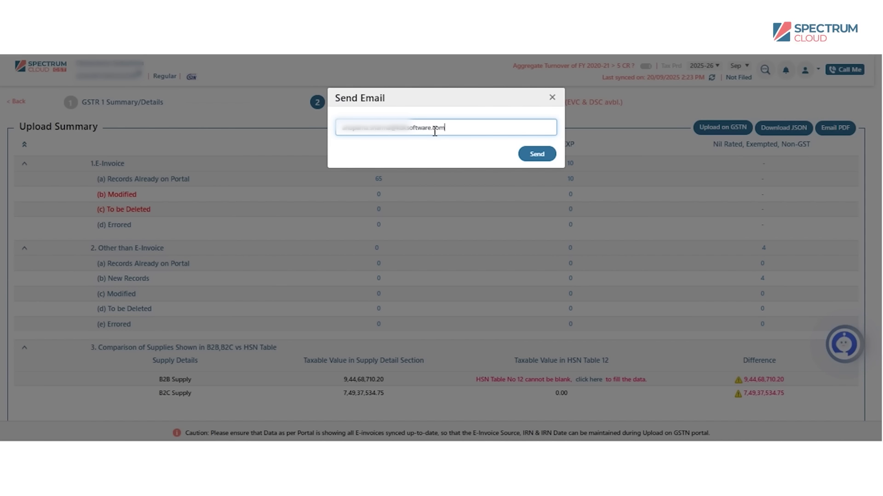
pyautogui.hotkey('ctrl', 'a')
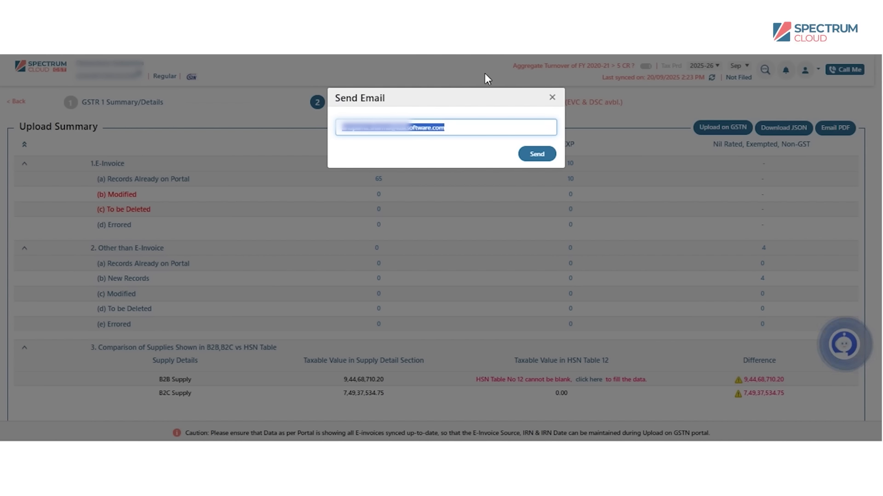
pyautogui.click(544, 156)
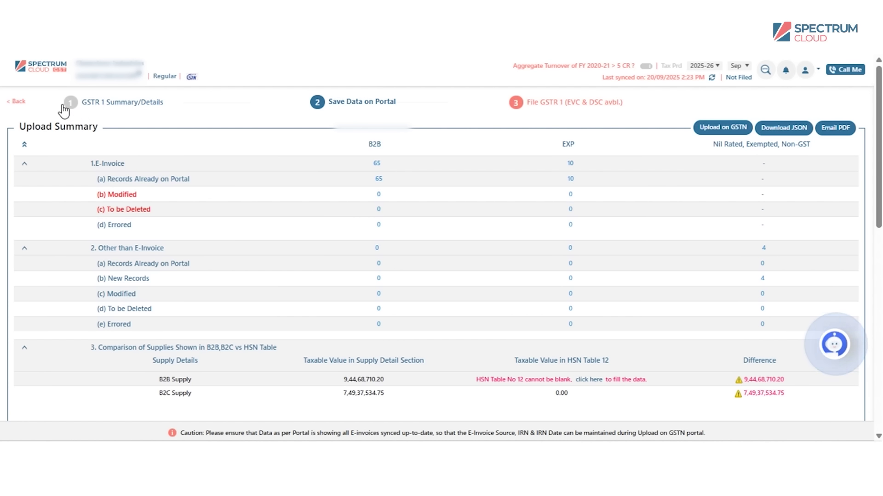
# Return to the client dashboard and open the filed August 2025 GSTR 3B to go over its preparation stages.
pyautogui.click(20, 102)
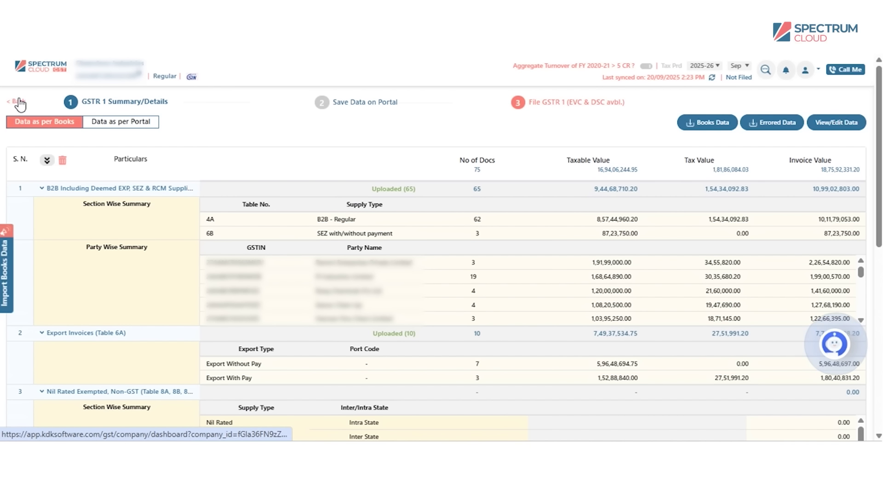
pyautogui.click(18, 103)
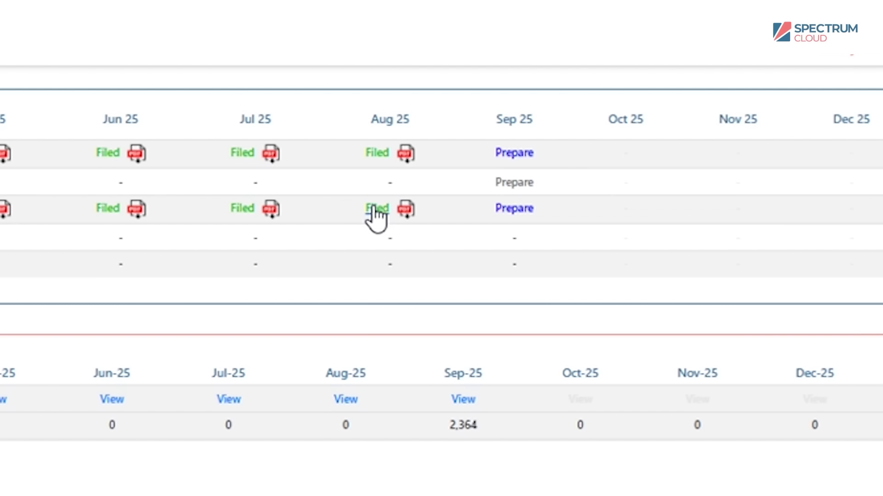
pyautogui.click(374, 209)
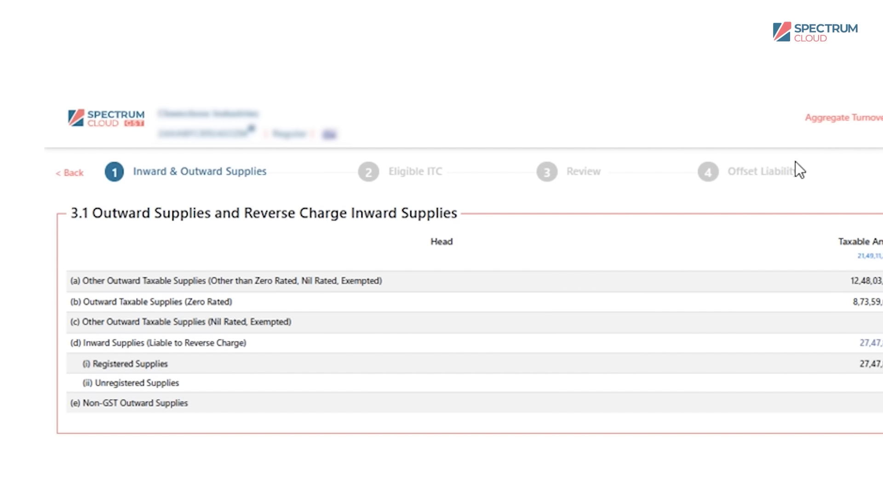
pyautogui.moveTo(798, 171); pyautogui.dragTo(188, 175)
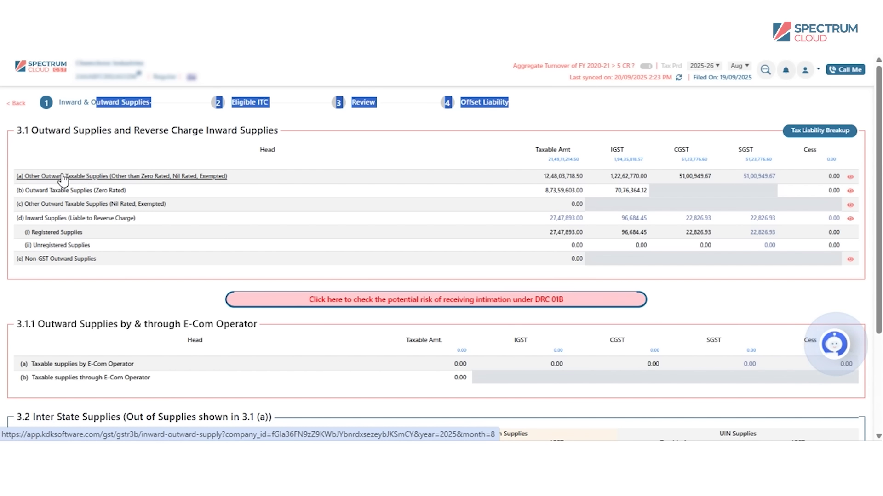
# Review section 3.1 of the August GSTR 3B, including the breakdown behind the zero-rated outward taxable supplies.
pyautogui.moveTo(23, 130); pyautogui.dragTo(193, 147)
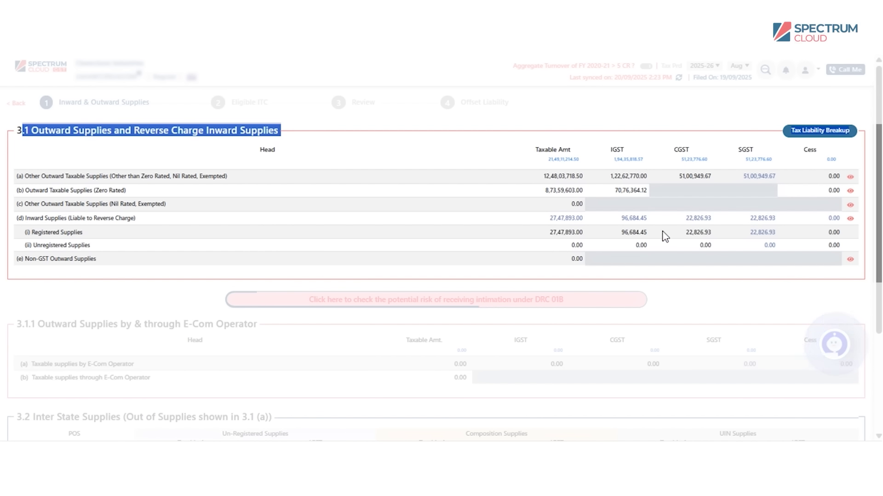
pyautogui.moveTo(675, 235)
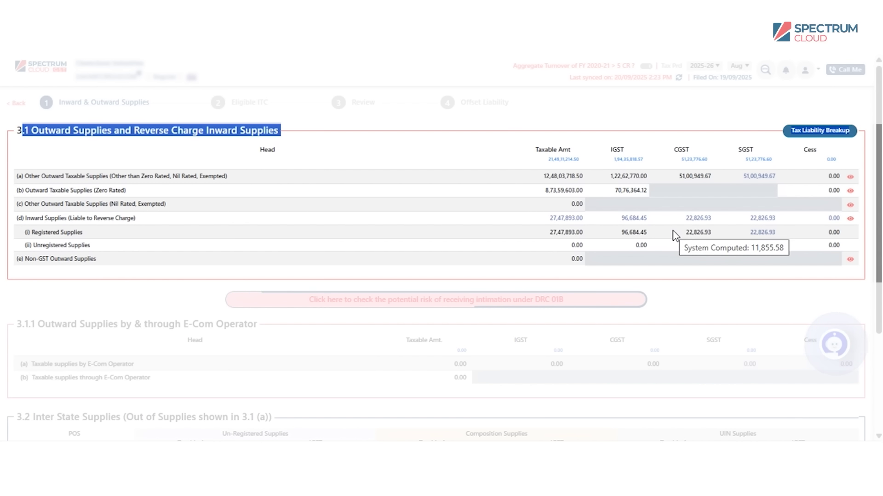
pyautogui.moveTo(546, 190); pyautogui.dragTo(571, 219)
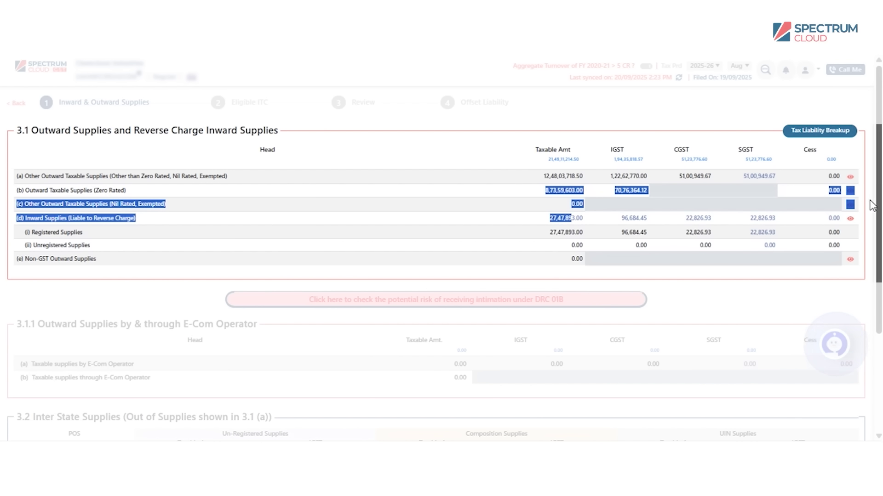
pyautogui.click(850, 190)
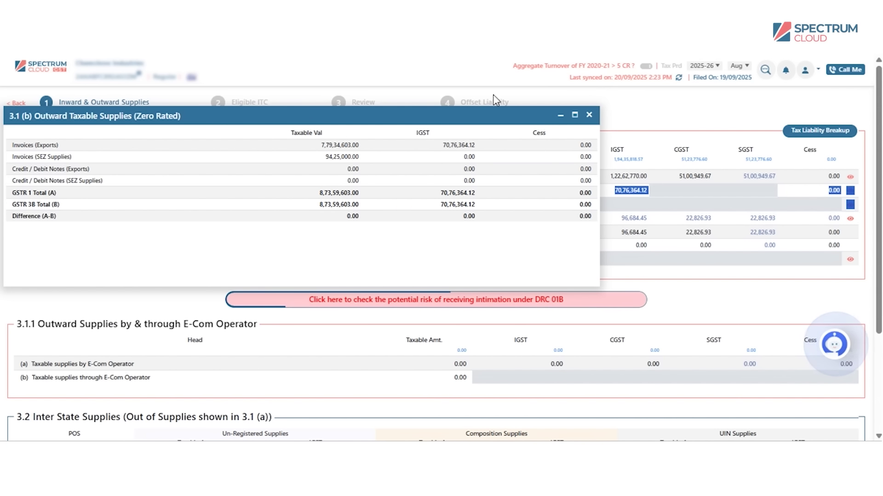
pyautogui.click(589, 115)
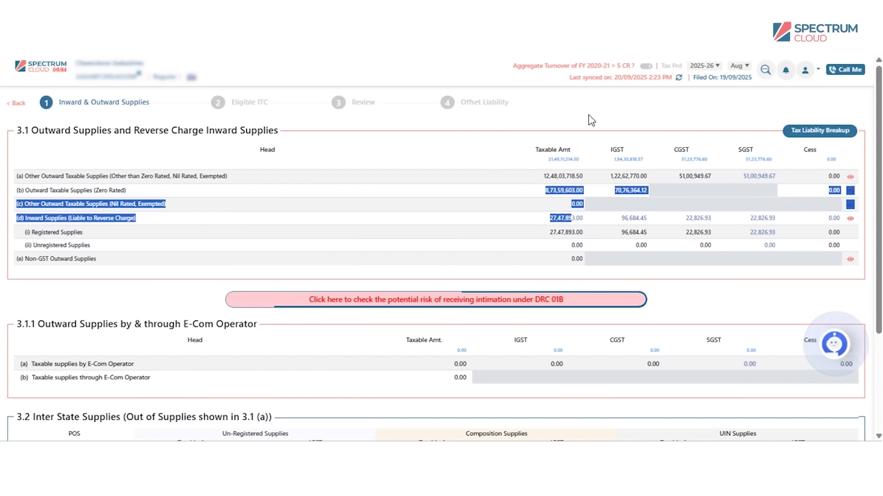
# Check the DRC 01B intimation risk from the GSTR 1 versus GSTR 3B liability difference, and review the remaining supply sections.
pyautogui.click(426, 301)
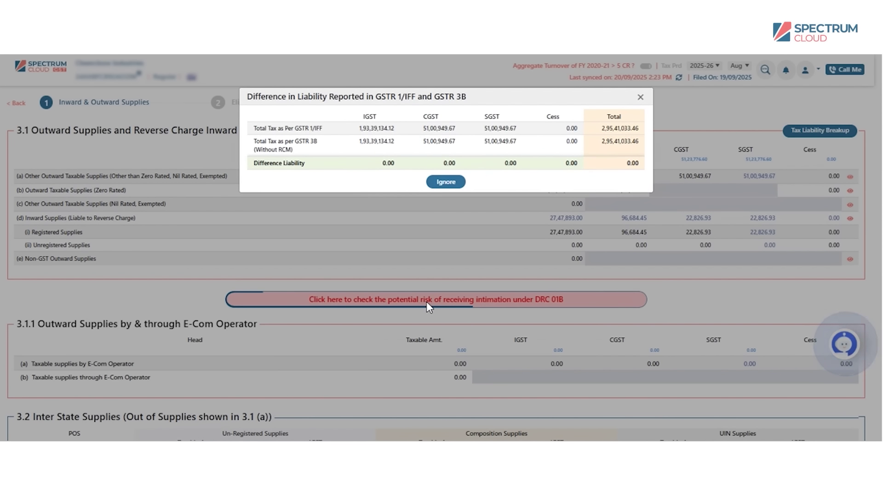
pyautogui.moveTo(376, 168); pyautogui.dragTo(609, 168)
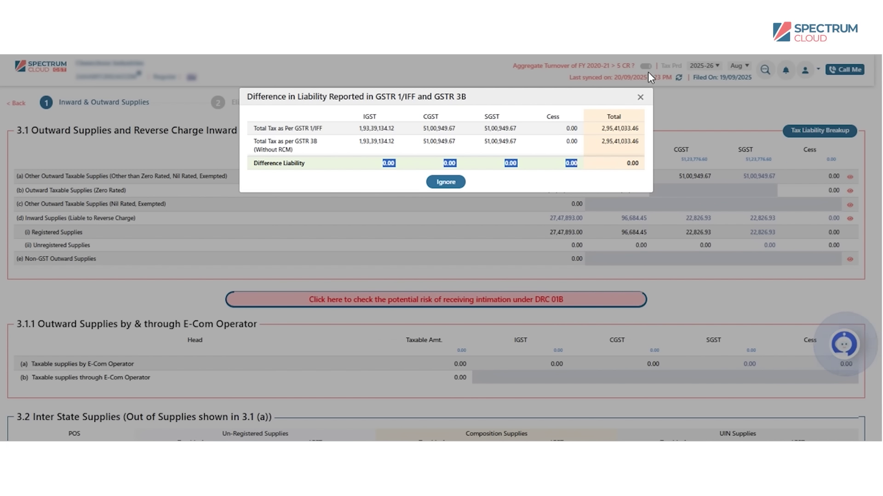
pyautogui.click(640, 97)
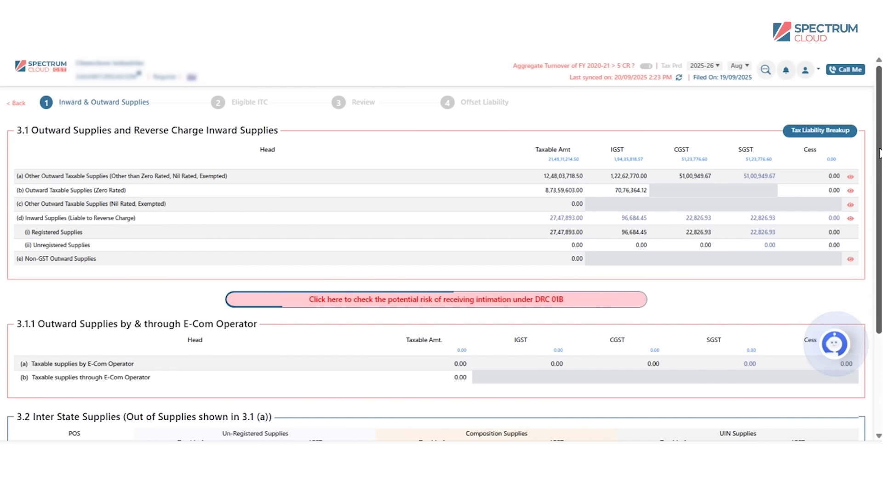
pyautogui.scroll(-3, 879, 154)
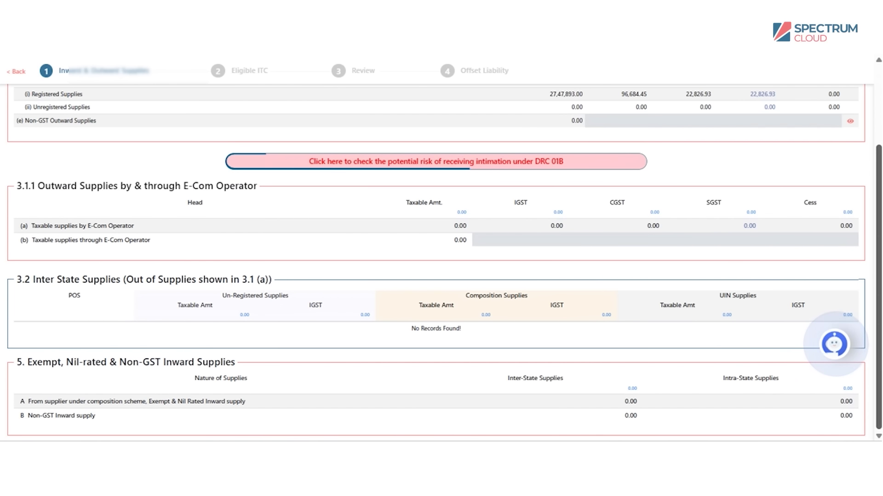
pyautogui.scroll(3, 437, 258)
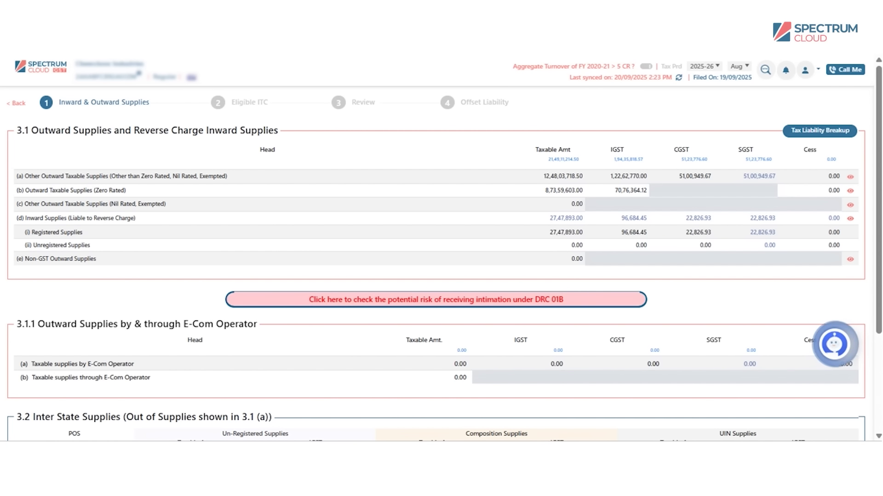
# Go to the Eligible ITC stage and auto-populate the unclaimed RCM inward supply ITC from previous months.
pyautogui.click(256, 108)
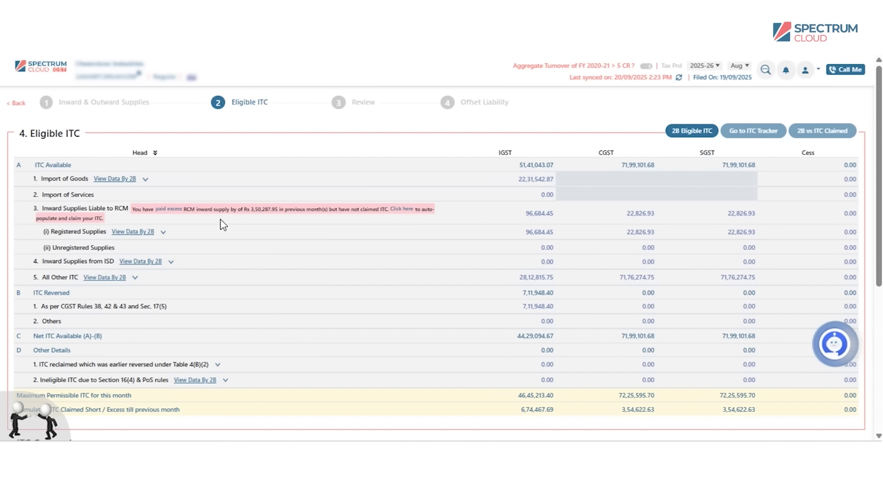
pyautogui.click(403, 212)
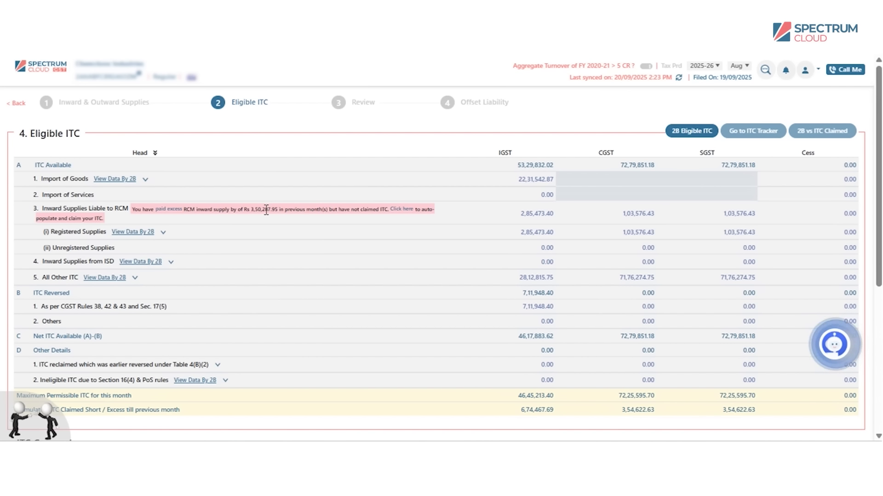
pyautogui.moveTo(252, 210); pyautogui.dragTo(278, 208)
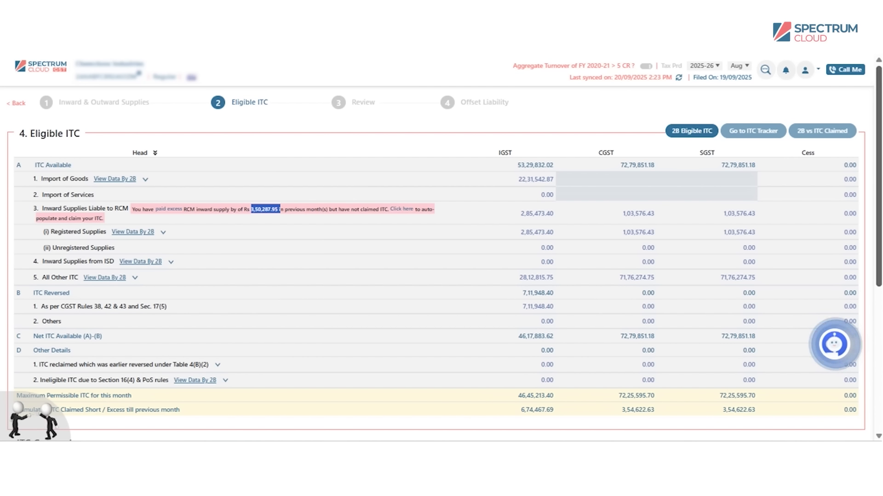
# Examine the cumulative short or excess ITC claimed and how the Maximum Permissible ITC is calculated.
pyautogui.scroll(-3, 64, 252)
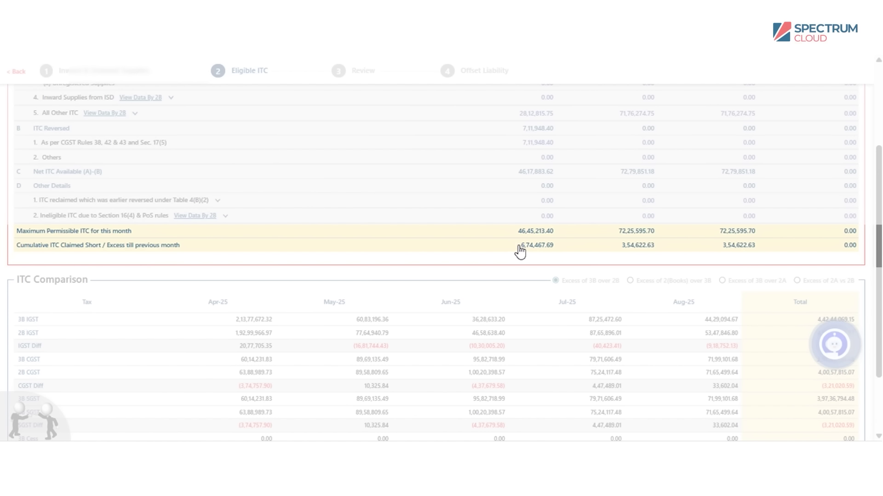
pyautogui.moveTo(519, 247); pyautogui.dragTo(768, 266)
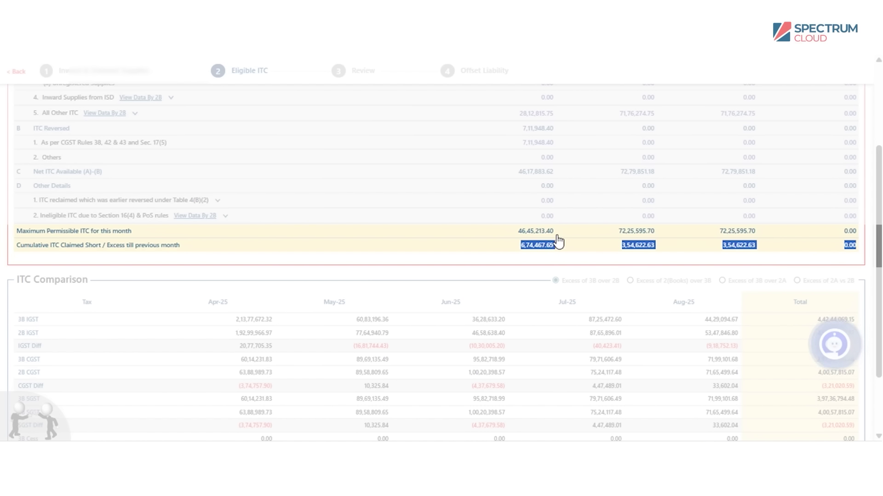
pyautogui.scroll(-10, 558, 244)
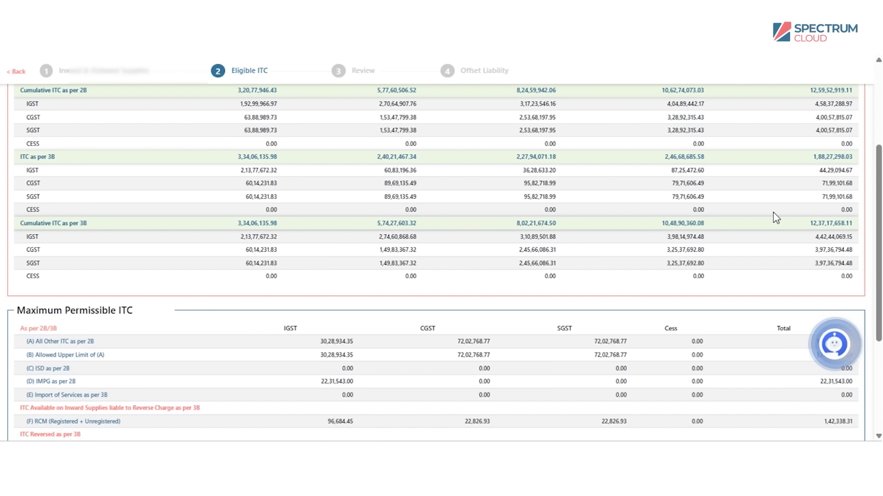
pyautogui.moveTo(878, 221); pyautogui.dragTo(878, 298)
pyautogui.moveTo(8, 148); pyautogui.dragTo(170, 174)
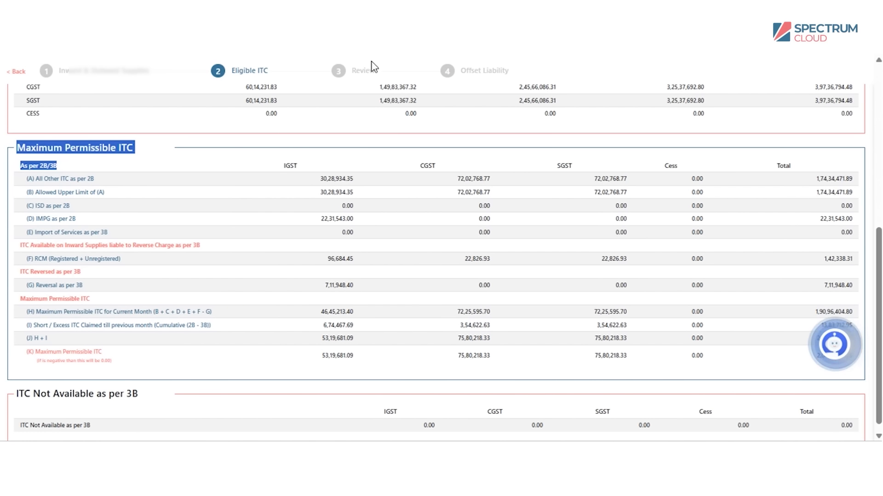
pyautogui.moveTo(313, 317); pyautogui.dragTo(502, 316)
pyautogui.moveTo(295, 329); pyautogui.dragTo(512, 334)
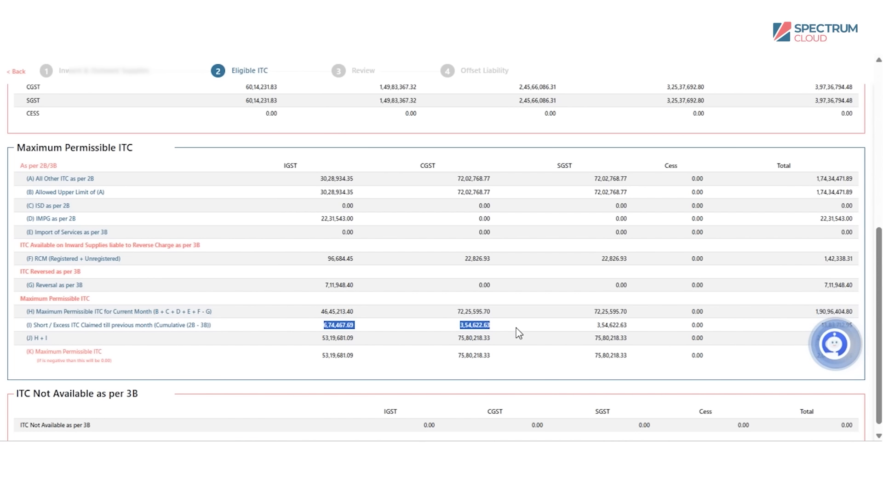
pyautogui.click(307, 325)
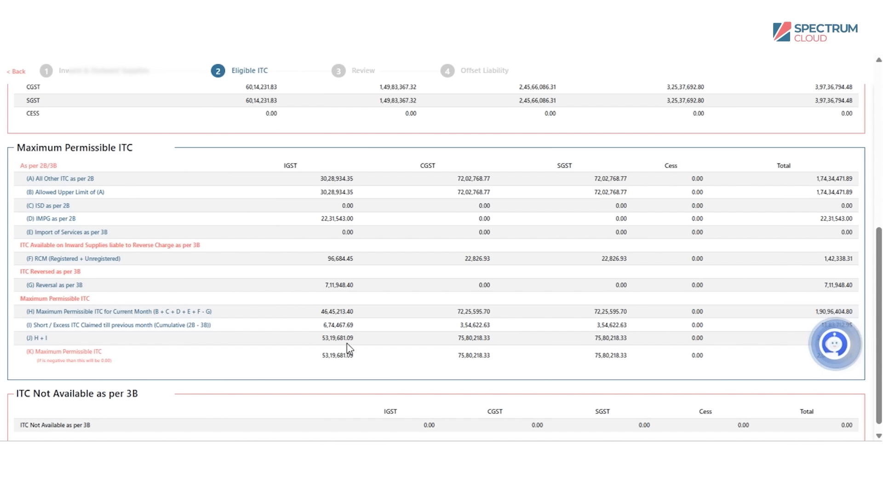
# Review the final Maximum Permissible ITC row, the ITC Not Available as per 3B section and the cumulative ITC table.
pyautogui.moveTo(340, 369); pyautogui.dragTo(401, 388)
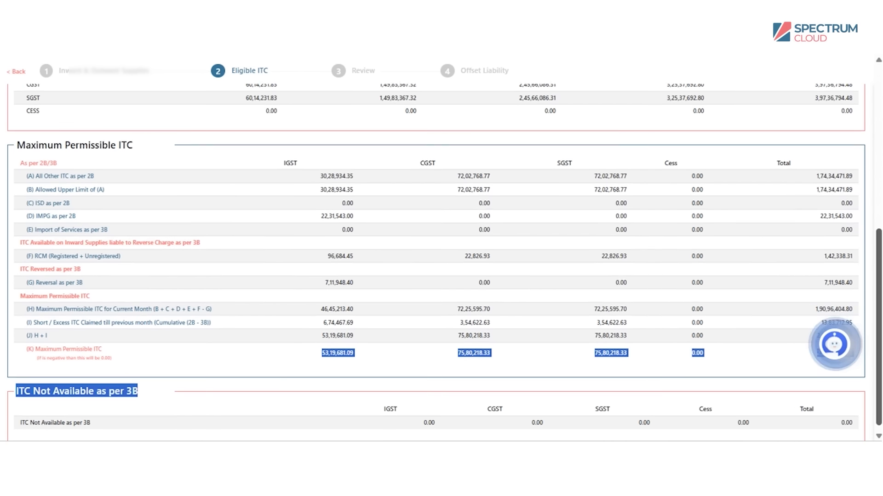
pyautogui.scroll(-1, 880, 278)
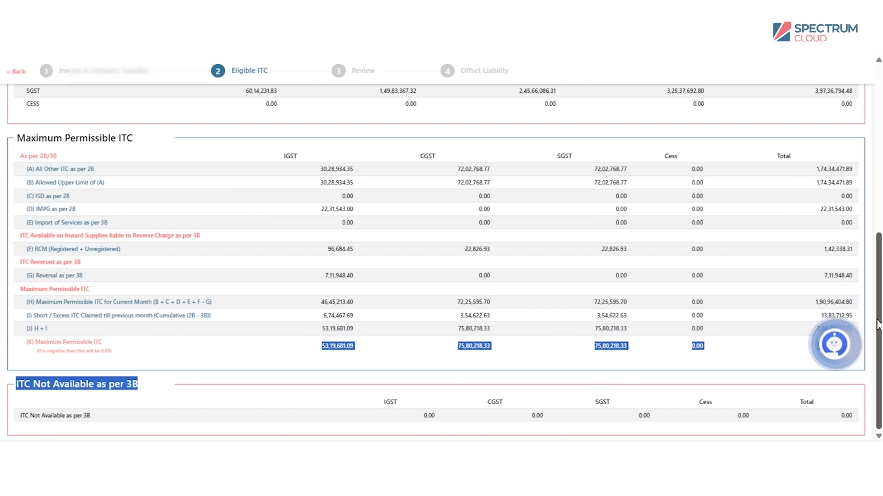
pyautogui.moveTo(877, 271); pyautogui.dragTo(876, 166)
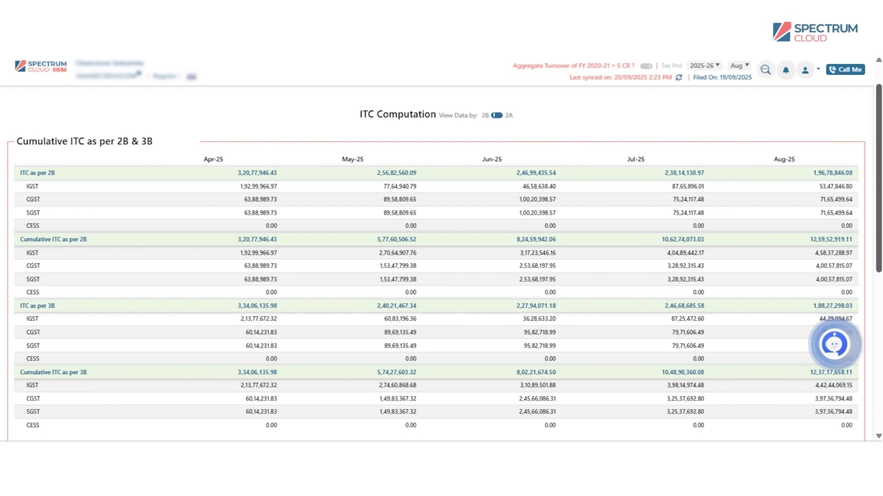
pyautogui.scroll(1, 442, 262)
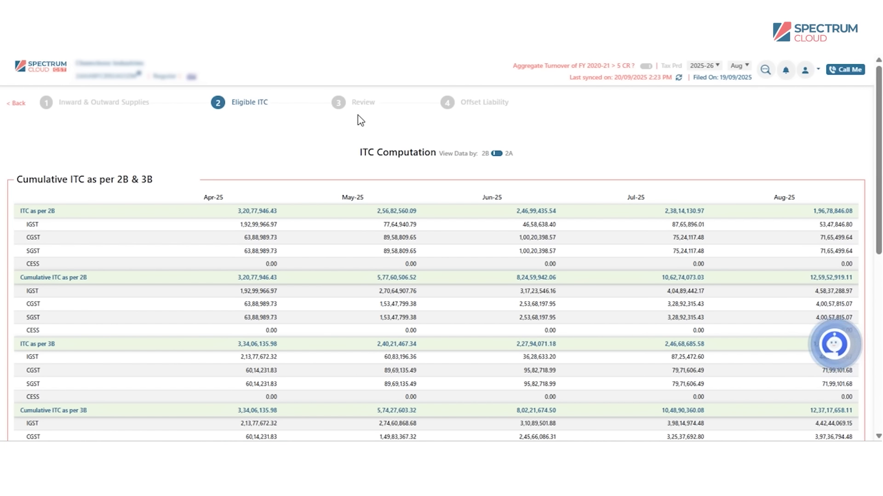
# Go to the Review stage of the August GSTR 3B and look through the Upload Summary, including section 3.1 outward tax liability.
pyautogui.click(356, 103)
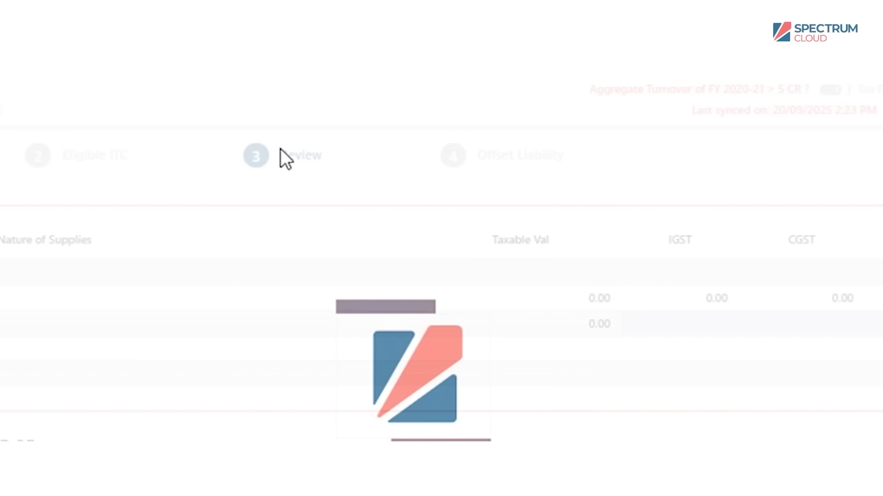
pyautogui.moveTo(19, 167); pyautogui.dragTo(172, 284)
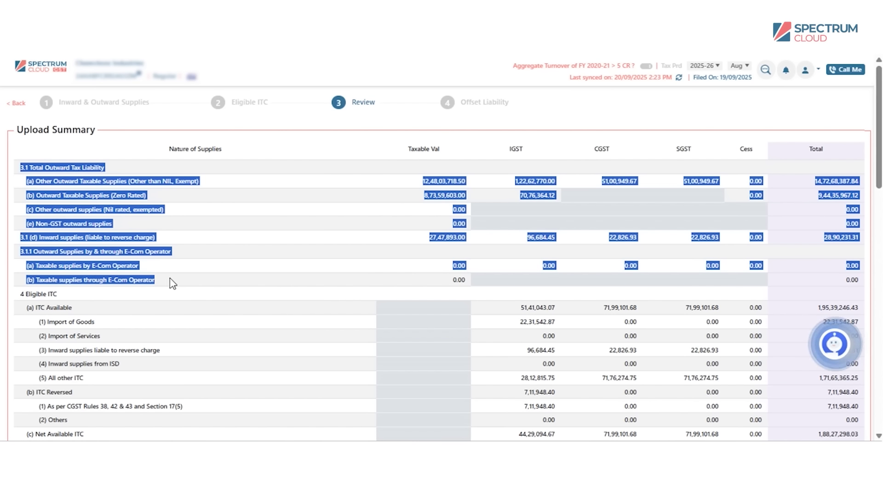
pyautogui.moveTo(878, 181); pyautogui.dragTo(878, 284)
pyautogui.moveTo(510, 286); pyautogui.dragTo(878, 216)
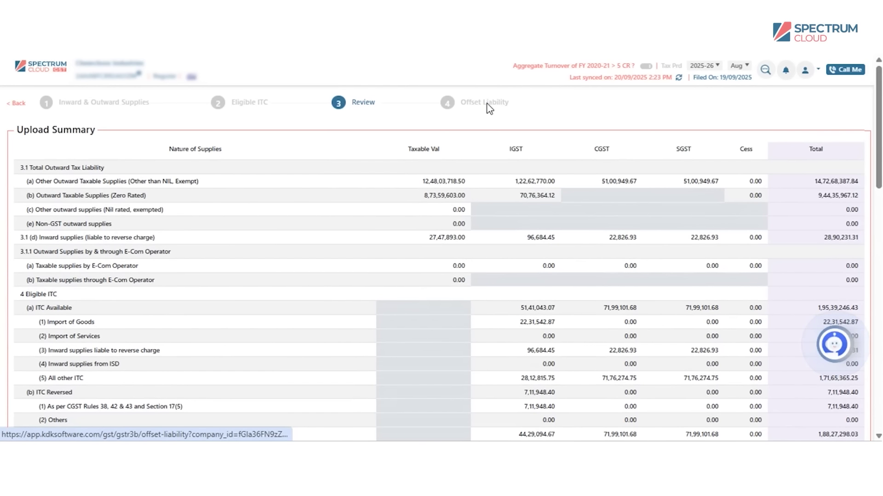
# Go to the Offset Liability stage and switch the tax period from August to September.
pyautogui.click(518, 169)
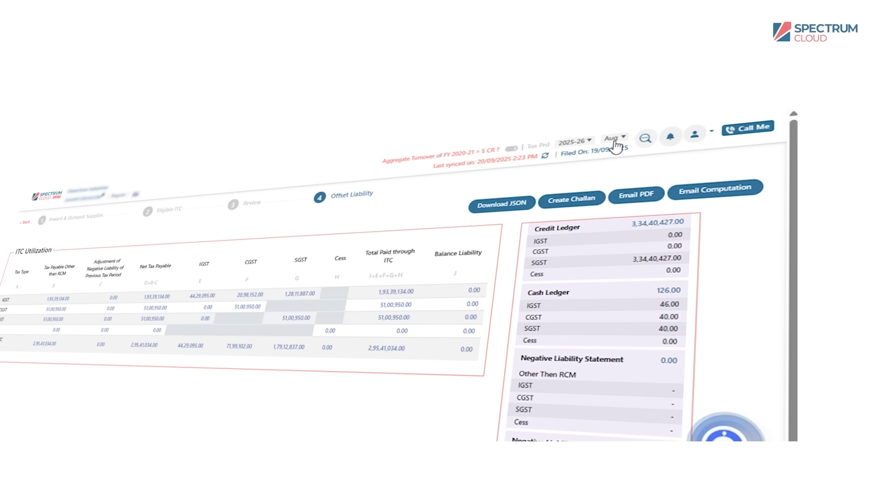
pyautogui.click(739, 66)
pyautogui.click(609, 200)
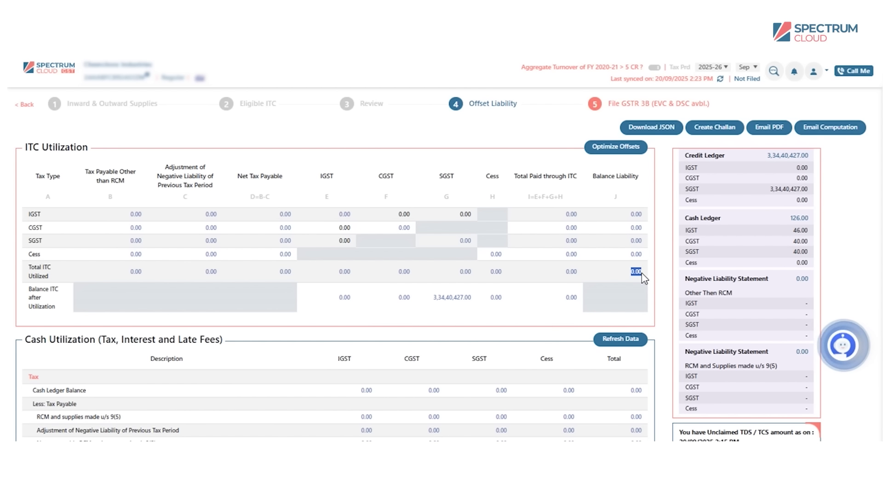
# Review the Cash Utilization table for tax, interest and late fees, and open the File GSTR 3B stage to see its steps.
pyautogui.scroll(-4, 644, 279)
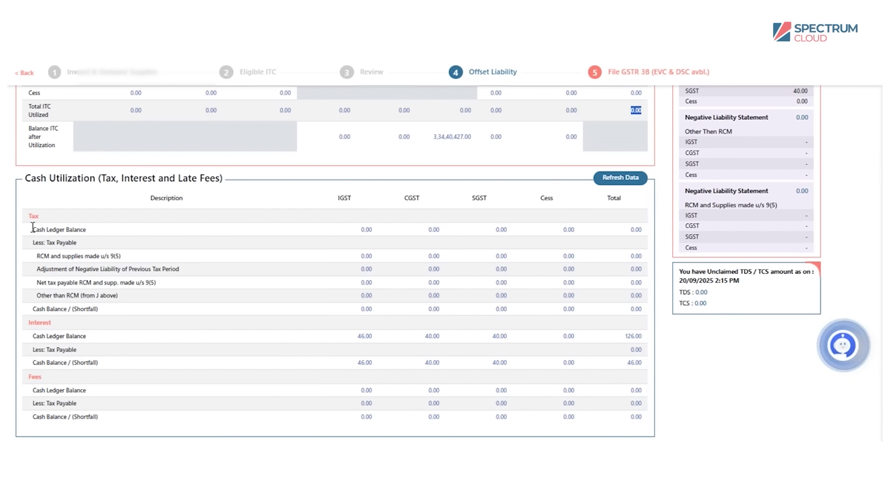
pyautogui.moveTo(26, 231); pyautogui.dragTo(608, 317)
pyautogui.click(351, 318)
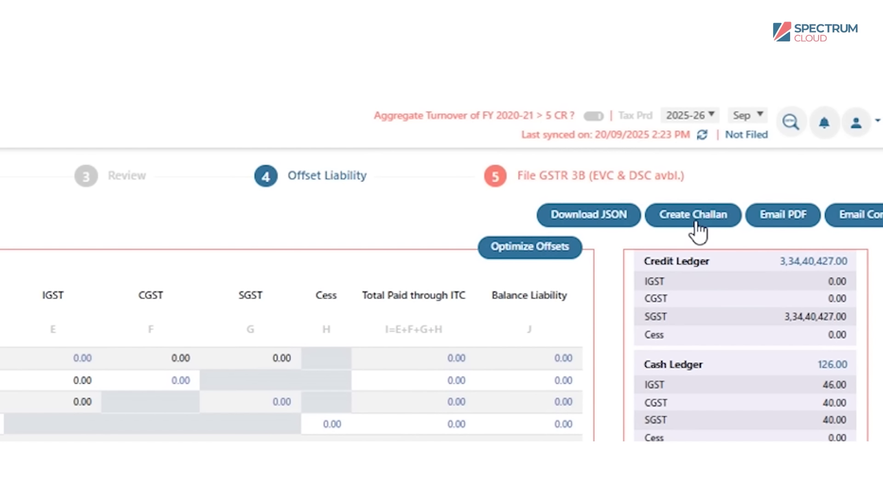
pyautogui.click(565, 180)
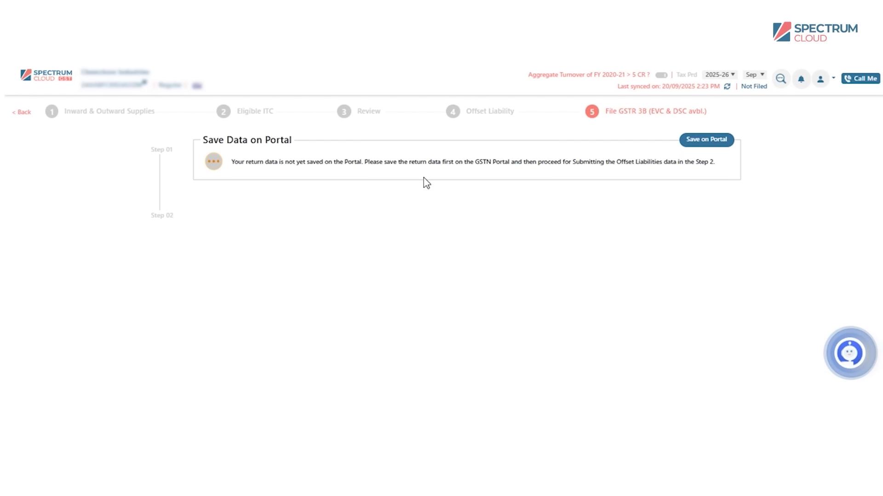
pyautogui.moveTo(140, 215); pyautogui.dragTo(190, 218)
# Open the 2B Eligible ITC and 3B mapping from the Eligible ITC stage and add a comparison column covering Sep-25 and Aug-25.
pyautogui.click(254, 116)
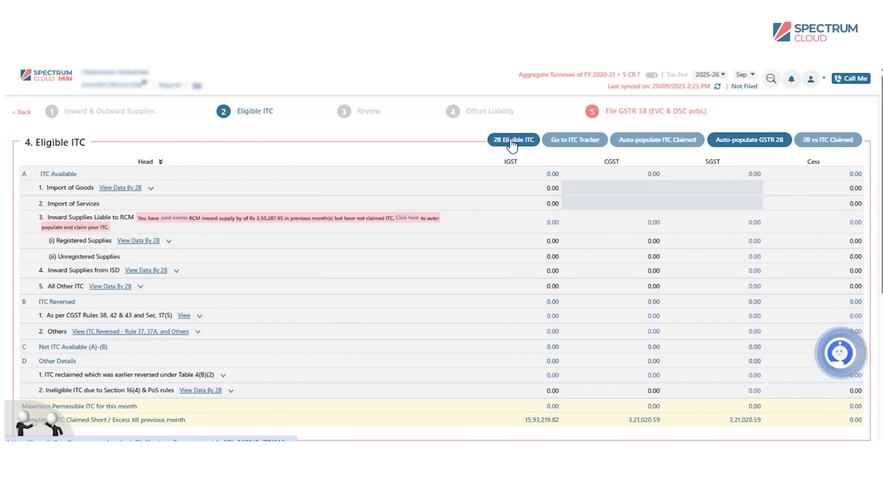
pyautogui.click(512, 140)
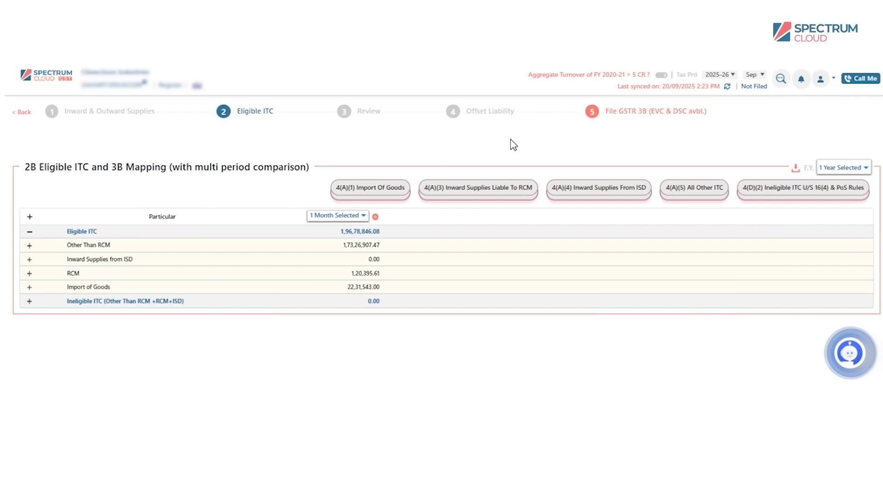
pyautogui.click(375, 217)
pyautogui.click(436, 244)
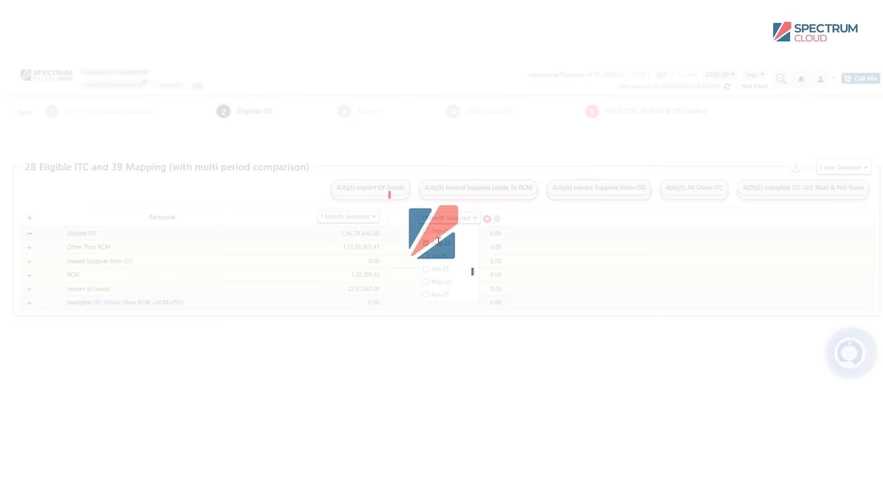
pyautogui.click(497, 219)
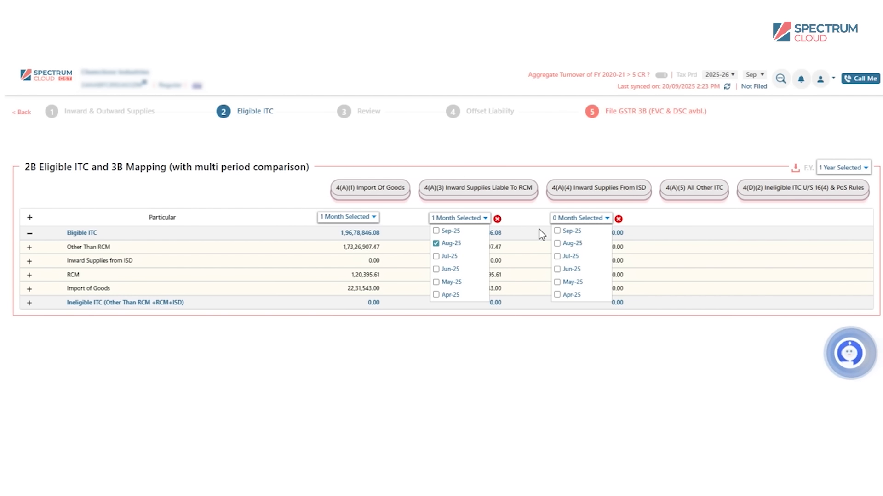
pyautogui.click(618, 220)
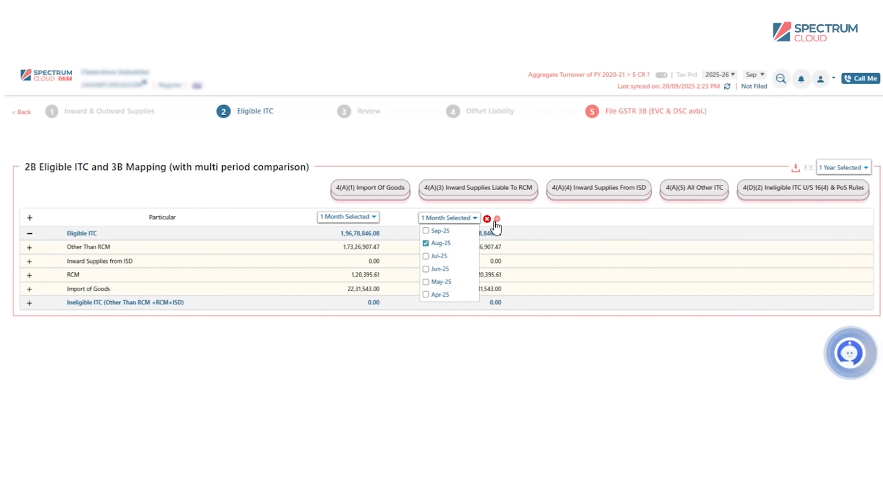
pyautogui.click(426, 231)
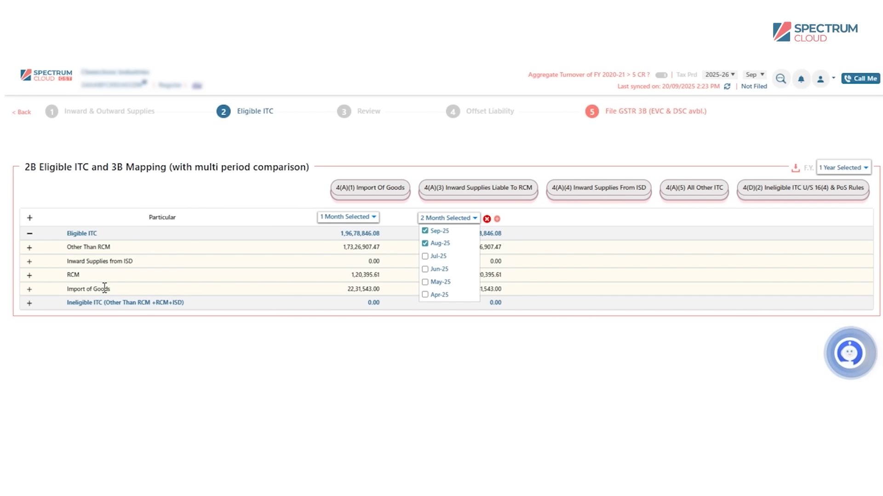
# Expand Other Than RCM, RCM and Import of Goods, and examine which GSTR 3B table each group of rows maps to.
pyautogui.click(29, 248)
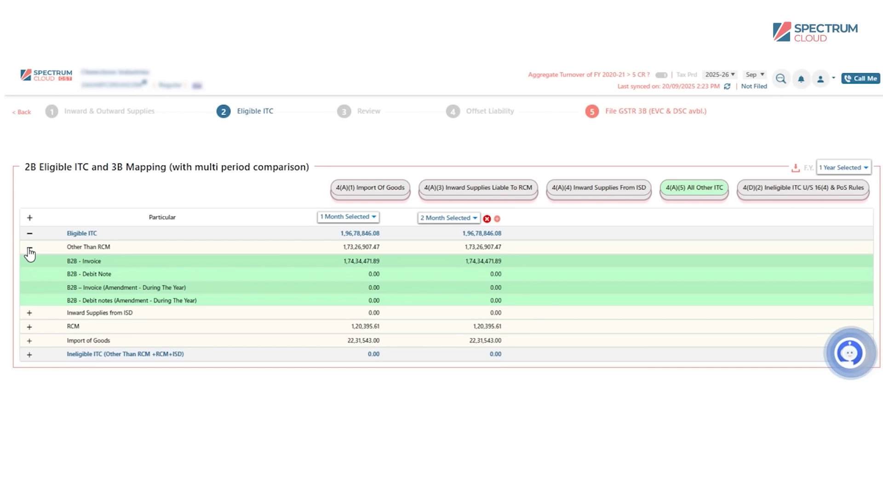
pyautogui.moveTo(64, 262); pyautogui.dragTo(100, 355)
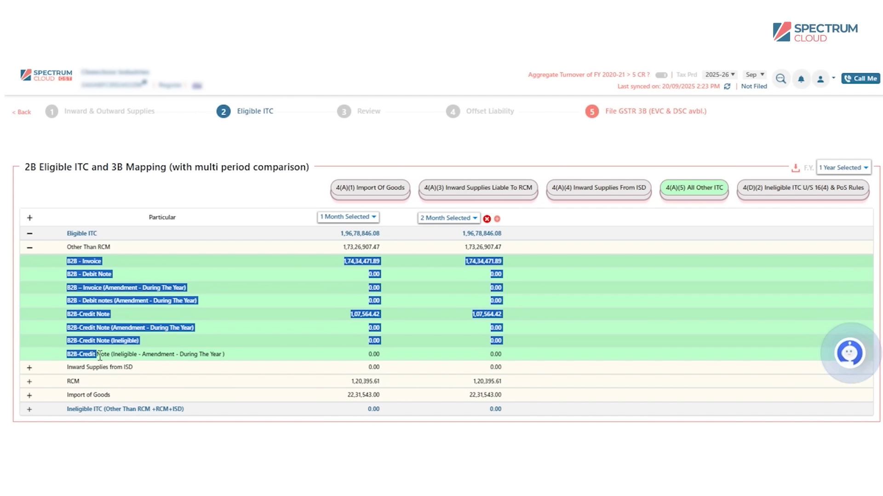
pyautogui.click(29, 382)
pyautogui.scroll(-2, 881, 156)
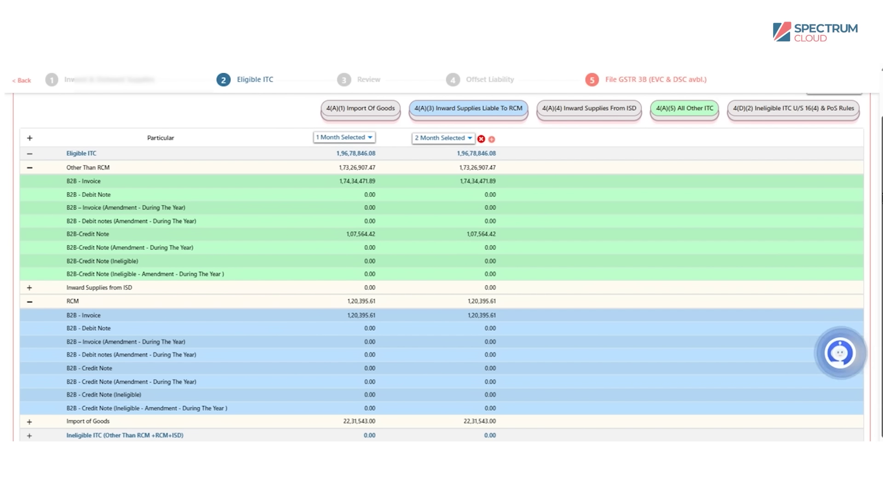
pyautogui.scroll(2, 396, 172)
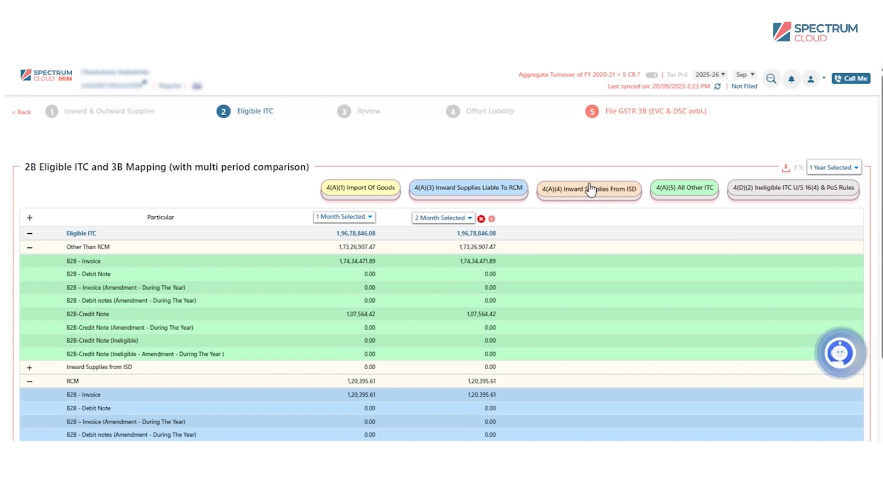
pyautogui.scroll(-3, 575, 193)
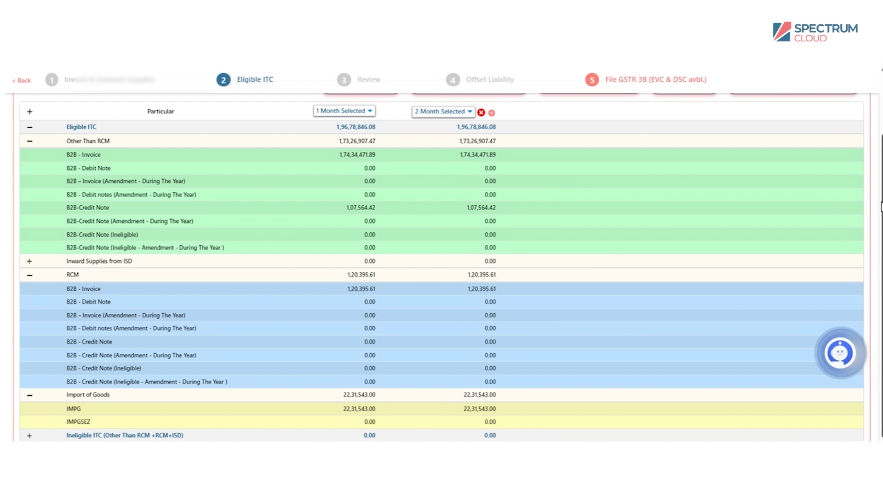
pyautogui.scroll(3, 879, 205)
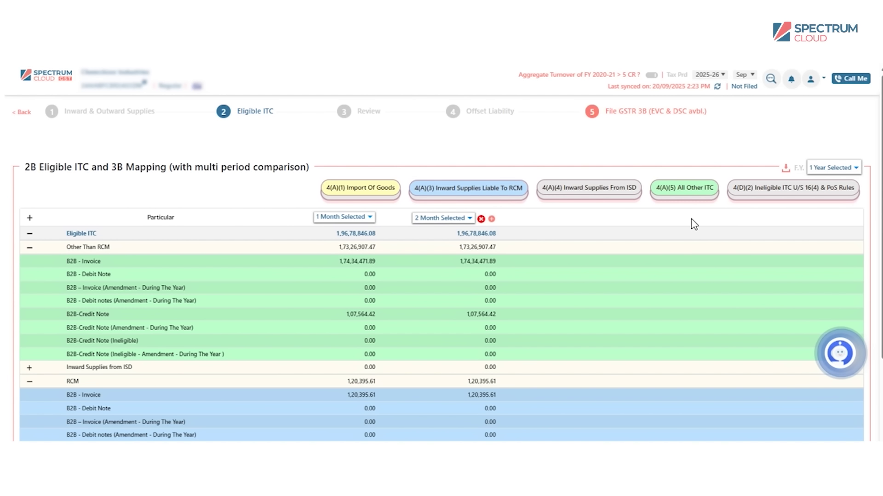
# Download the 2B eligible ITC and 3B mapping report, and return to the client dashboard.
pyautogui.click(786, 168)
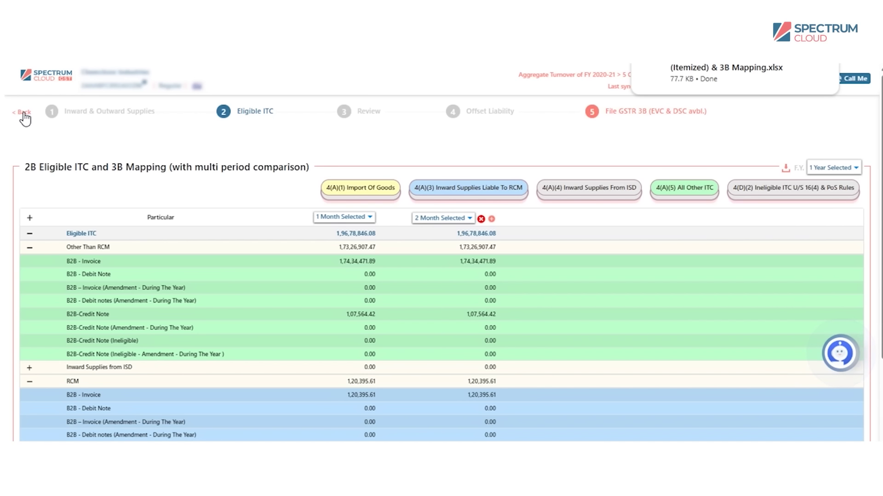
pyautogui.click(22, 113)
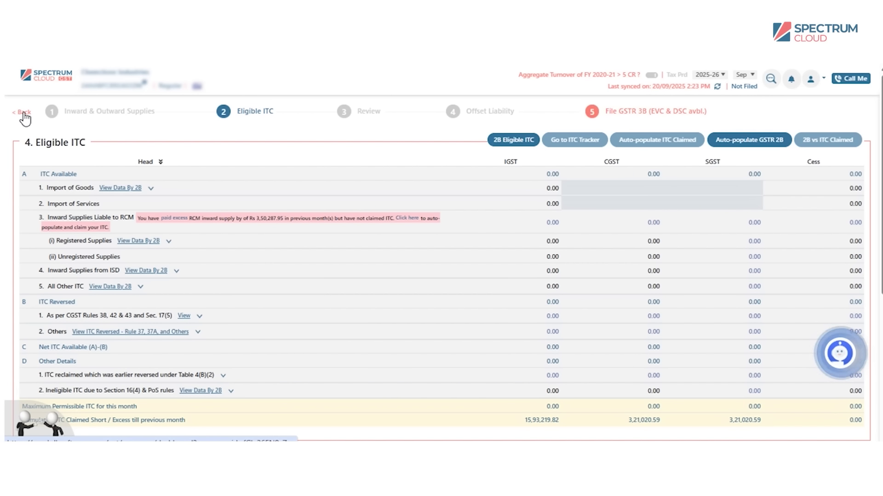
pyautogui.click(23, 112)
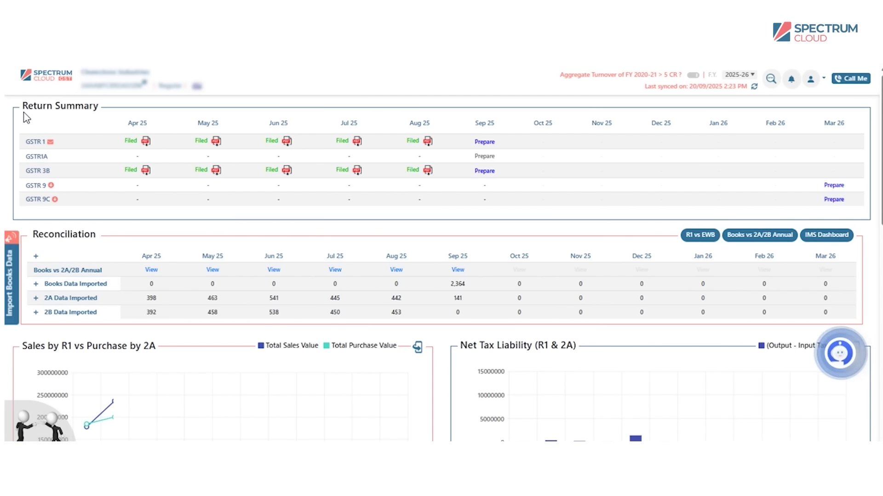
# Switch the financial year to 2024-25 and open the GSTR 9 that is due for Mar 25.
pyautogui.moveTo(327, 170)
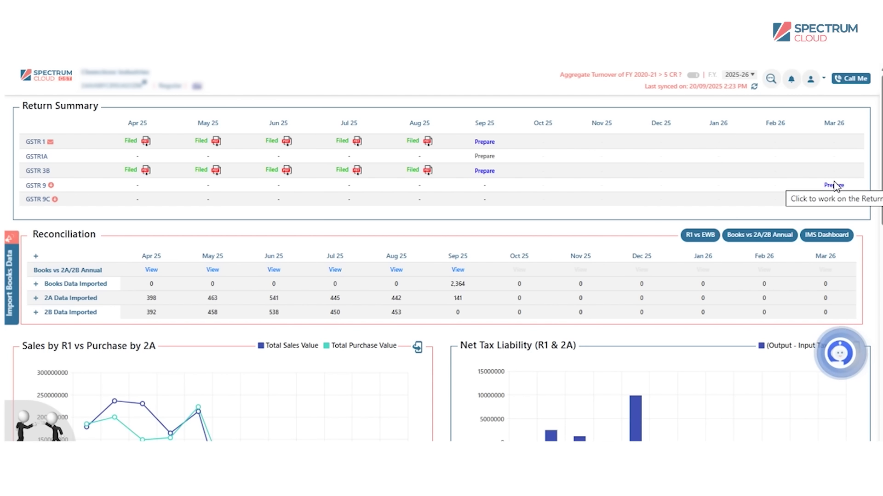
pyautogui.moveTo(834, 185); pyautogui.dragTo(754, 78)
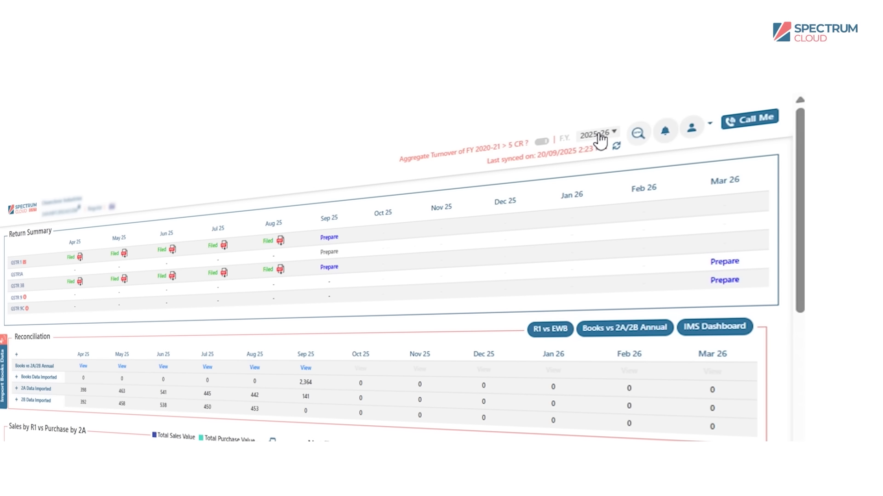
pyautogui.click(749, 78)
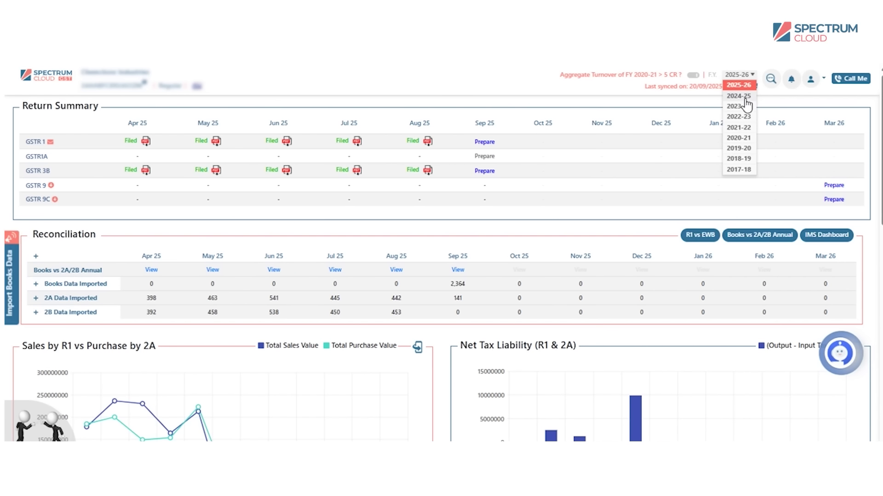
pyautogui.click(605, 160)
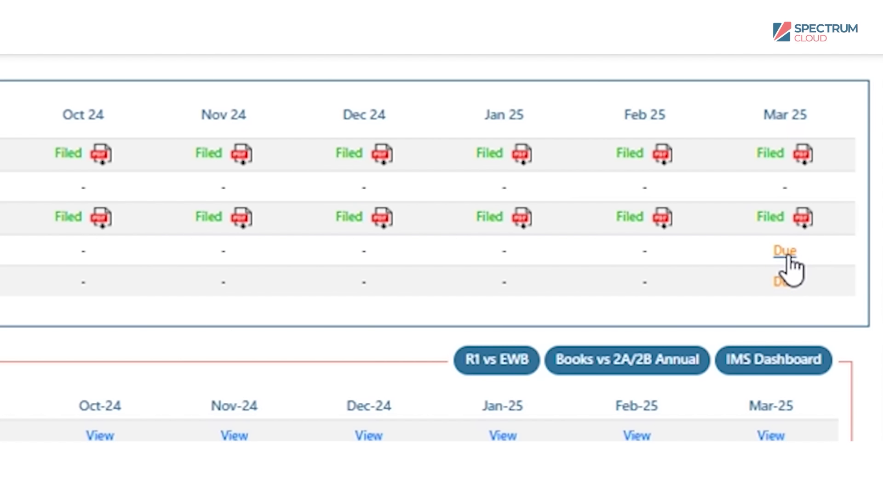
pyautogui.click(830, 185)
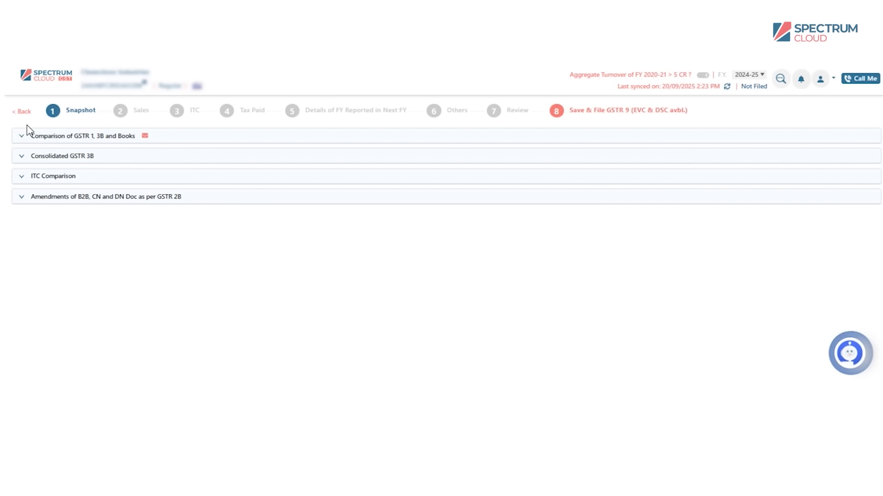
# Expand the amendments of B2B, CN and DN documents as per GSTR 2B and show them invoice-wise.
pyautogui.click(70, 197)
pyautogui.click(48, 180)
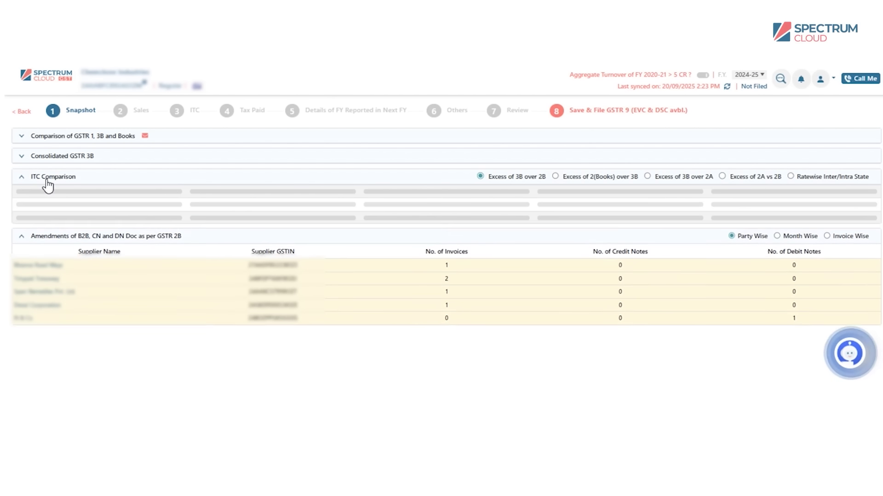
pyautogui.click(51, 179)
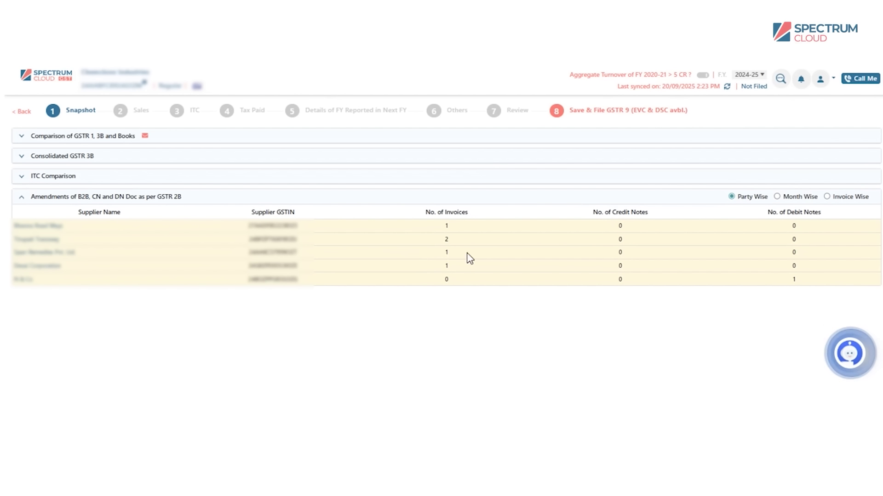
pyautogui.click(839, 203)
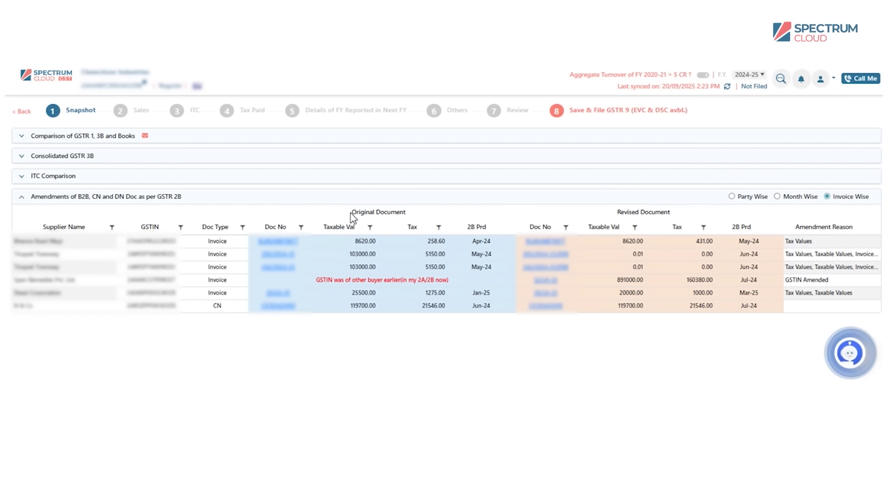
# Examine the original and revised values of the amended documents, and expand ITC Comparison to review the month-wise excess of 3B over 2B.
pyautogui.moveTo(353, 219); pyautogui.dragTo(830, 249)
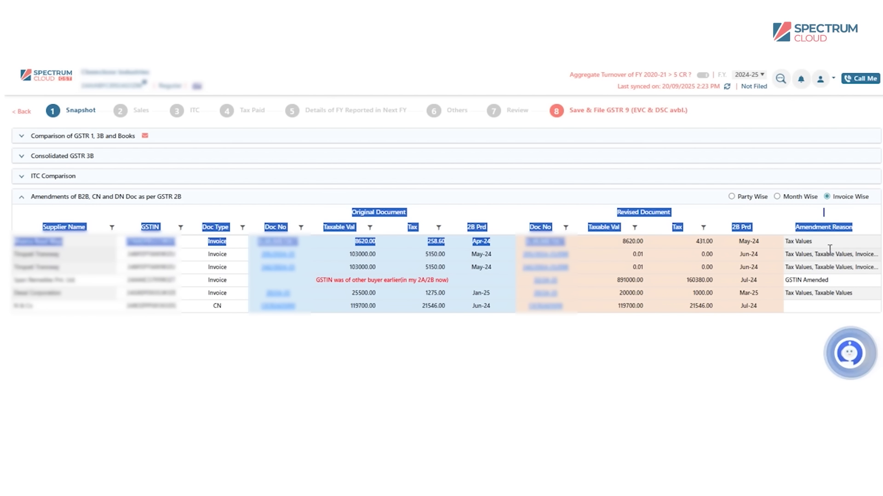
pyautogui.moveTo(764, 251); pyautogui.dragTo(845, 267)
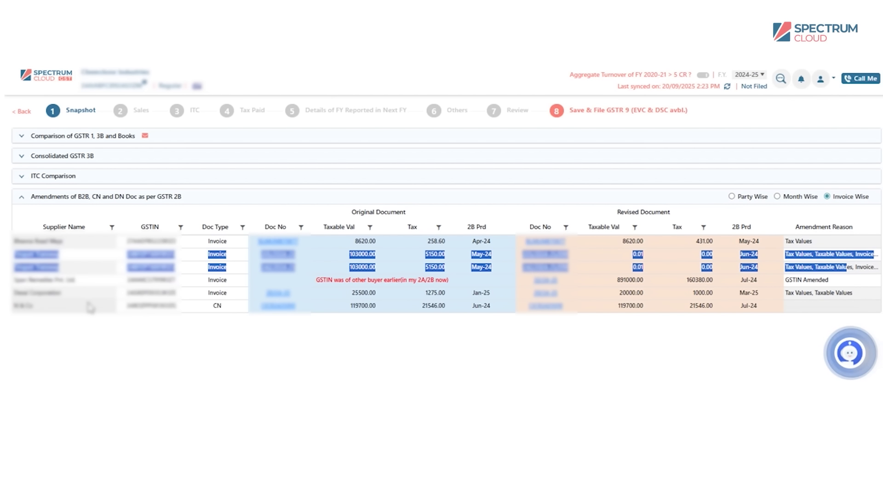
pyautogui.click(43, 182)
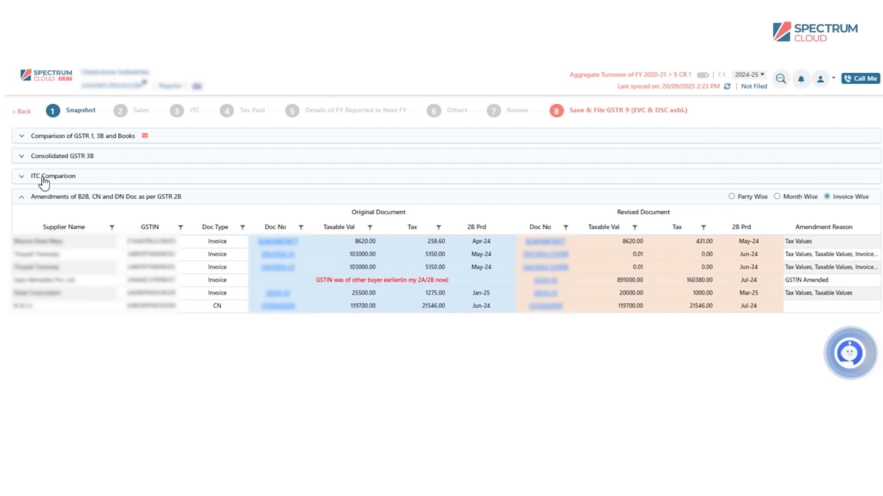
pyautogui.click(44, 179)
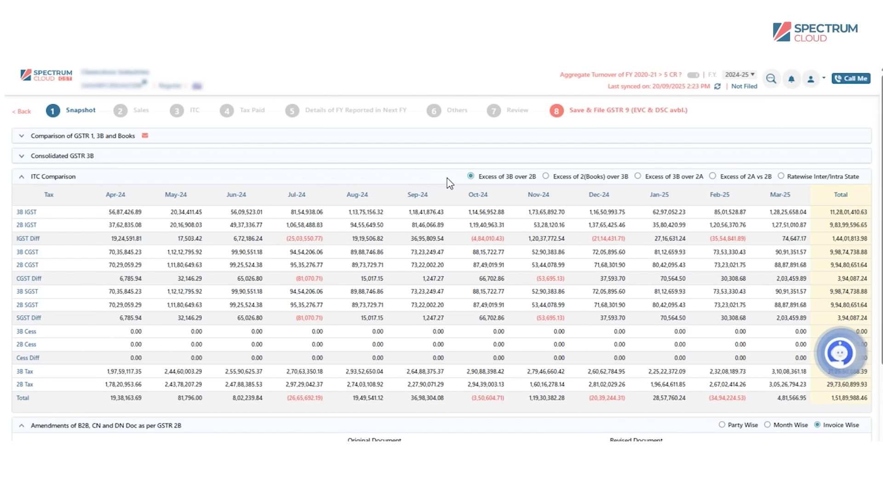
pyautogui.moveTo(449, 184); pyautogui.dragTo(880, 184)
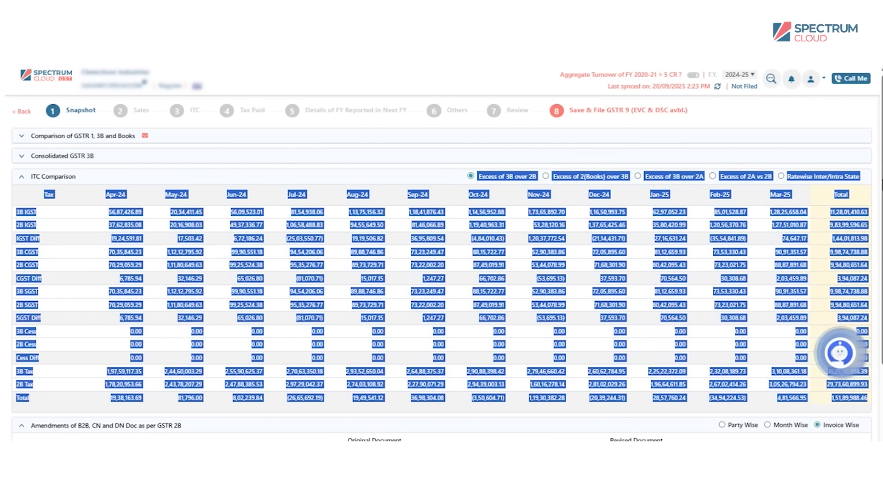
pyautogui.click(81, 206)
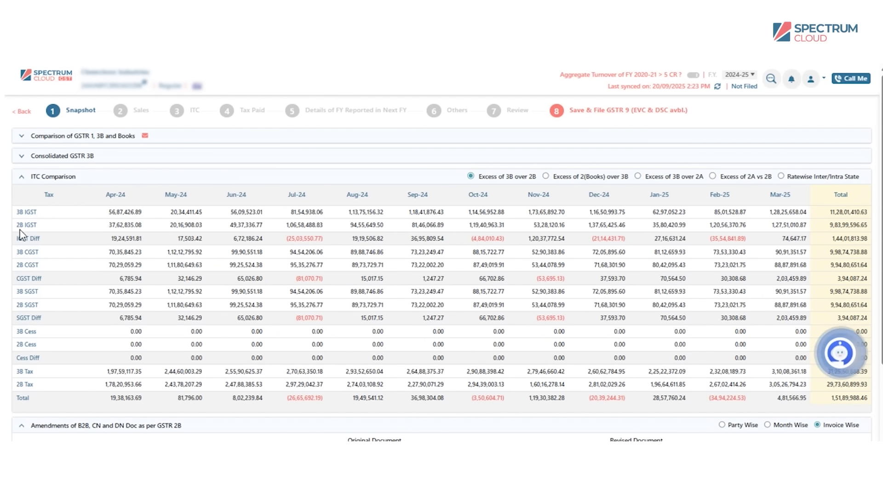
pyautogui.moveTo(16, 174); pyautogui.dragTo(46, 250)
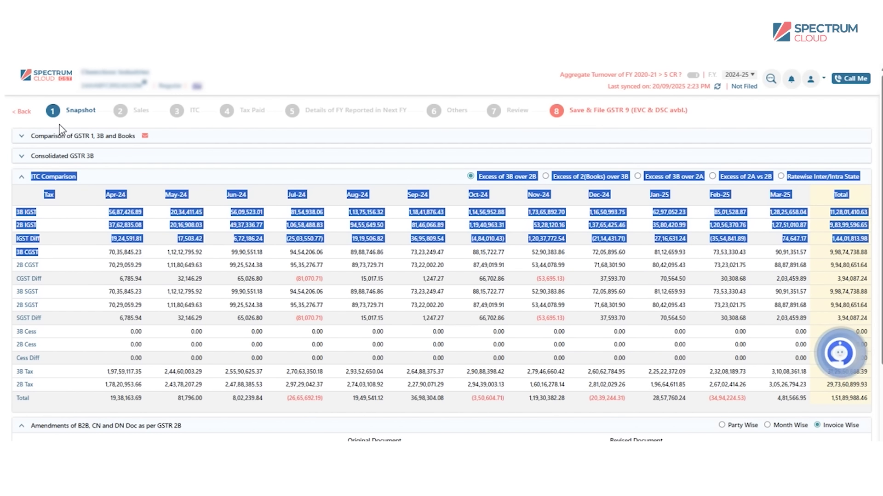
# Expand Consolidated GSTR 3B and the Comparison of GSTR 1, 3B and Books, and examine the turnover difference rows.
pyautogui.click(61, 157)
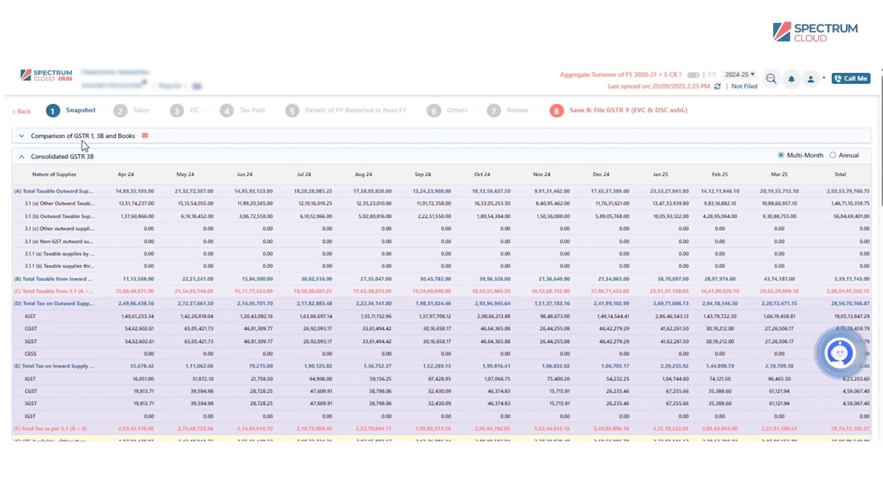
pyautogui.click(38, 140)
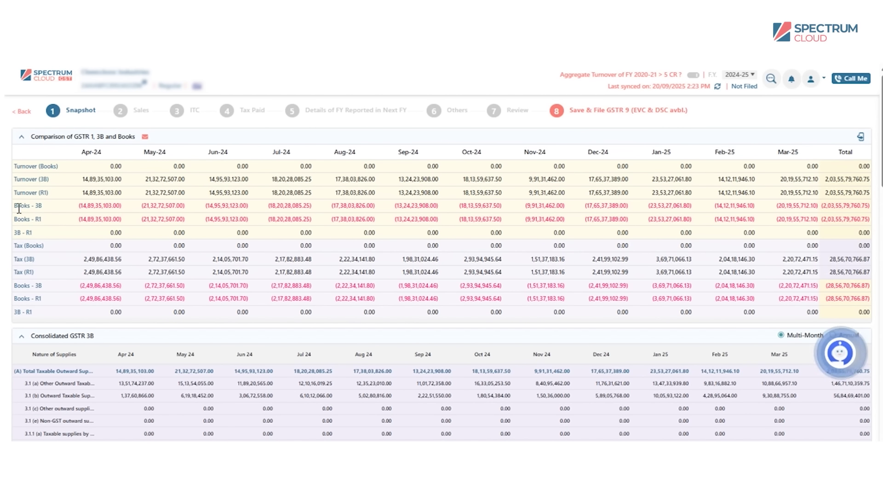
pyautogui.moveTo(19, 218); pyautogui.dragTo(36, 234)
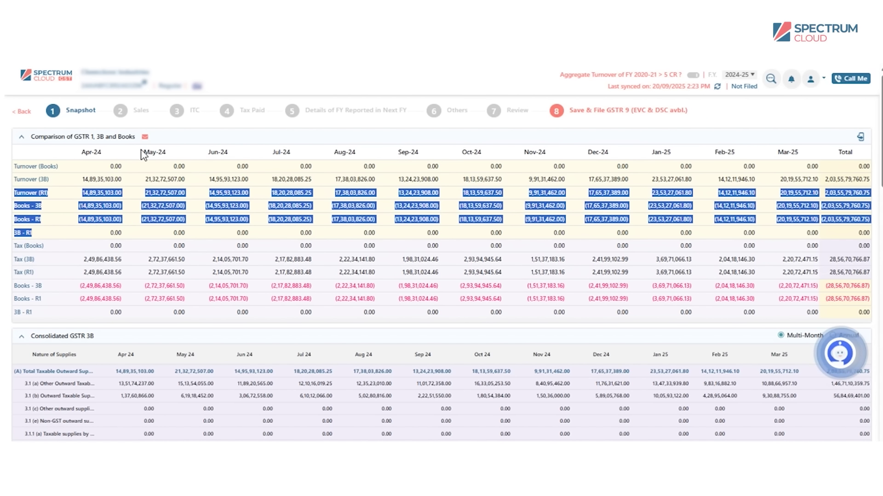
pyautogui.click(254, 104)
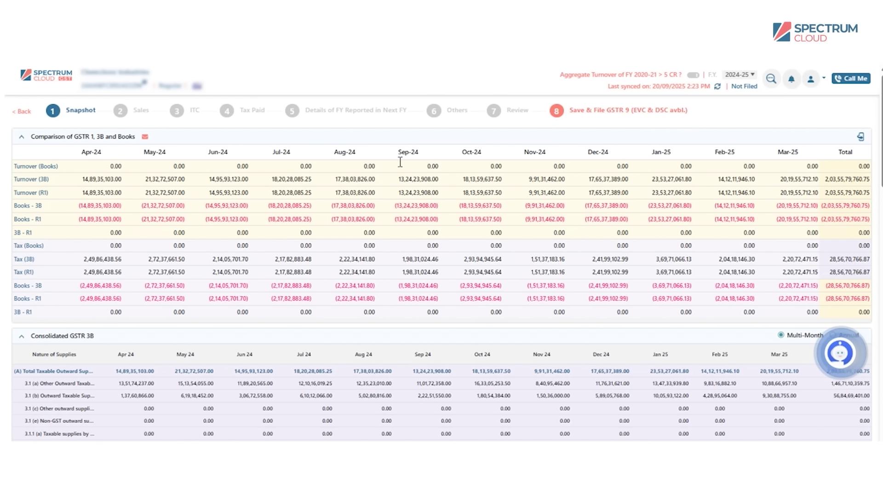
# Open the email form for the comparison of GSTR 1, 3B and Books with the recipient's email filled in, and close it without sending.
pyautogui.click(144, 136)
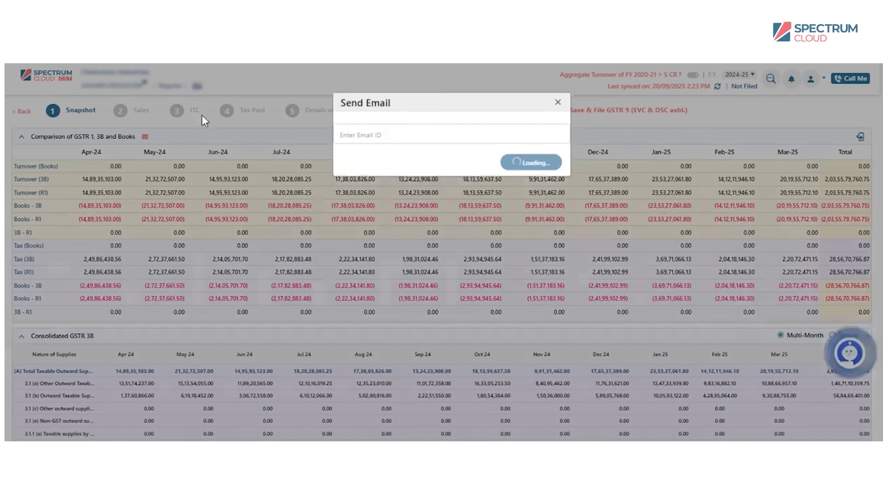
pyautogui.click(411, 138)
pyautogui.hotkey('ctrl', 'v')
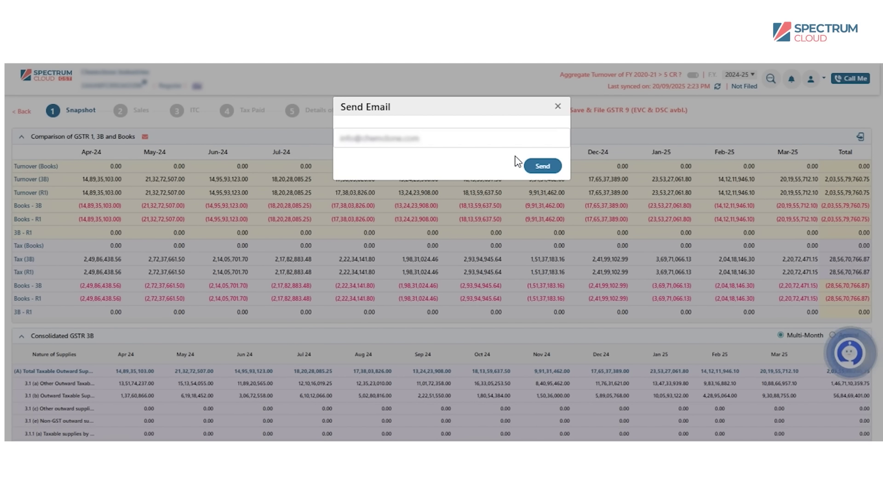
pyautogui.click(558, 107)
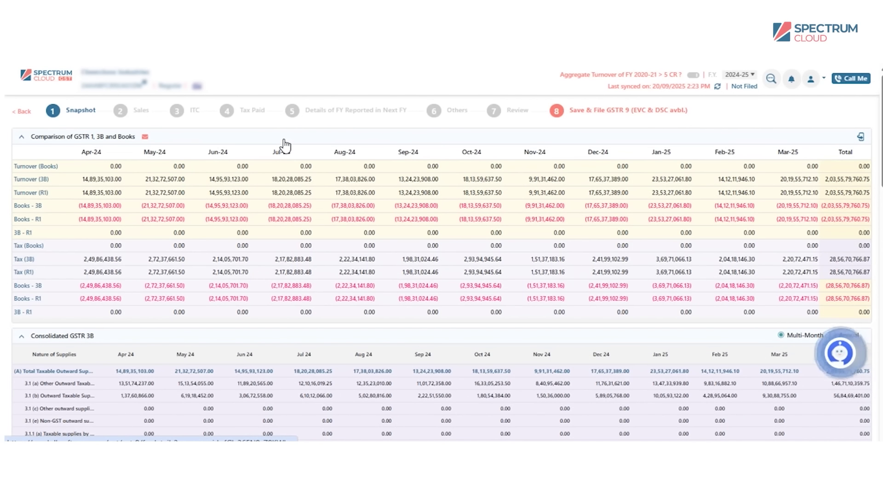
# Open the Sales stage of GSTR 9 and switch the financial year to 2023-24.
pyautogui.click(137, 112)
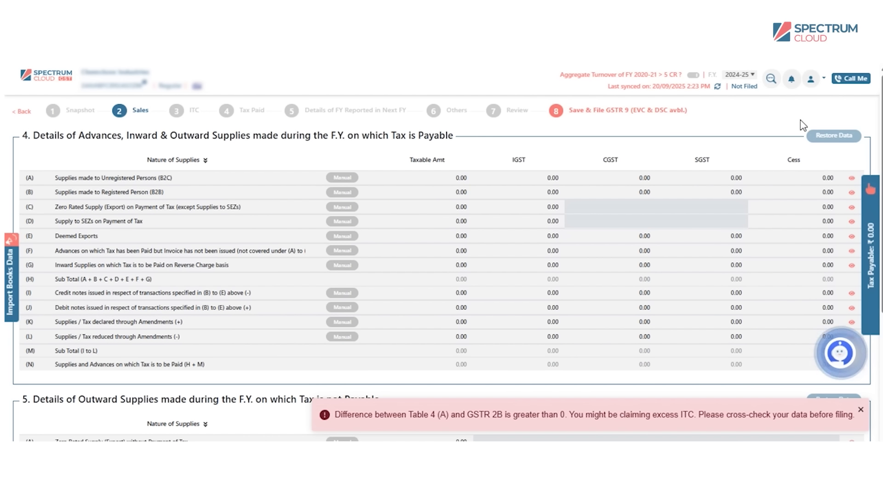
pyautogui.click(735, 84)
pyautogui.click(741, 112)
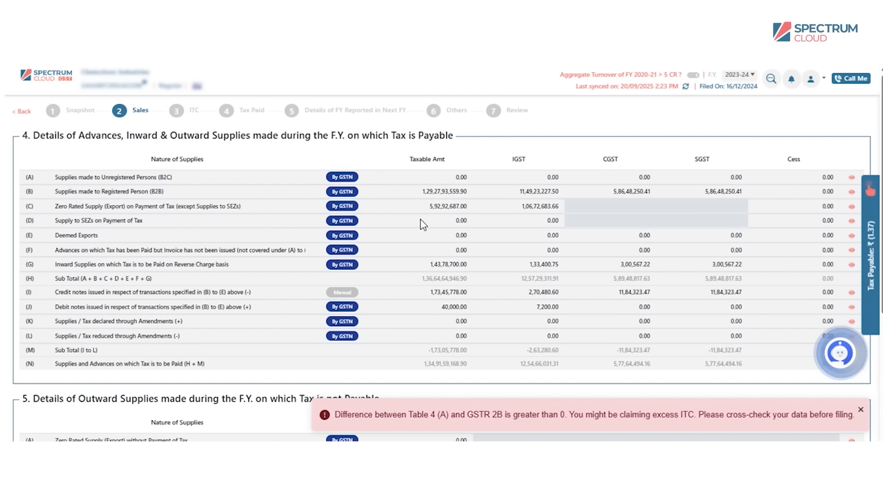
# View the 4(B) registered-person supplies breakdown rate-wise at full size, and restore its window below the first rows of Table 4.
pyautogui.click(852, 192)
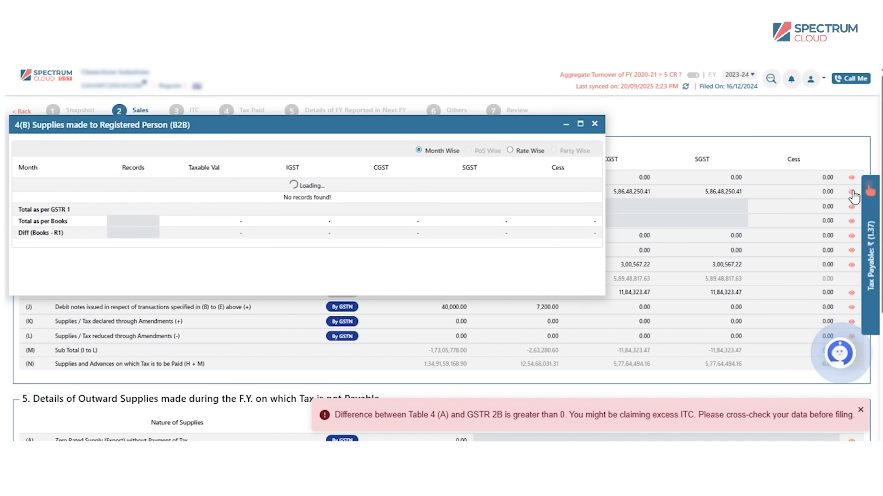
pyautogui.click(499, 152)
pyautogui.click(580, 123)
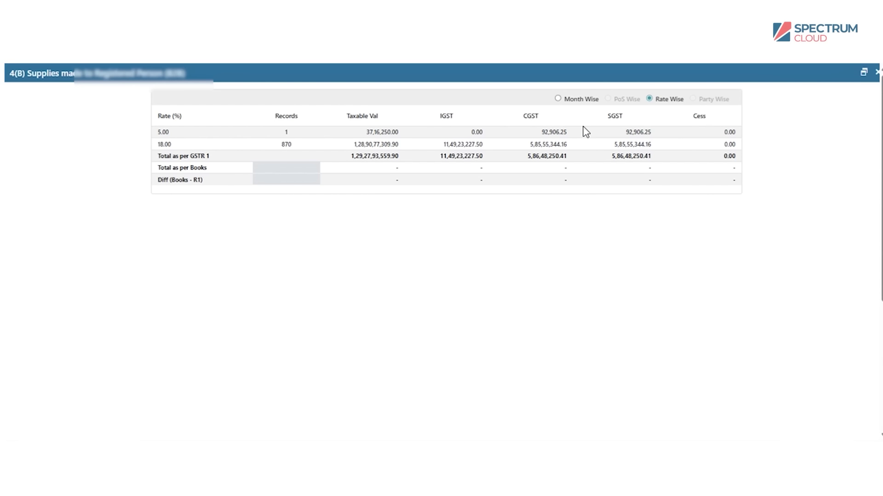
pyautogui.click(864, 72)
pyautogui.moveTo(414, 120); pyautogui.dragTo(459, 277)
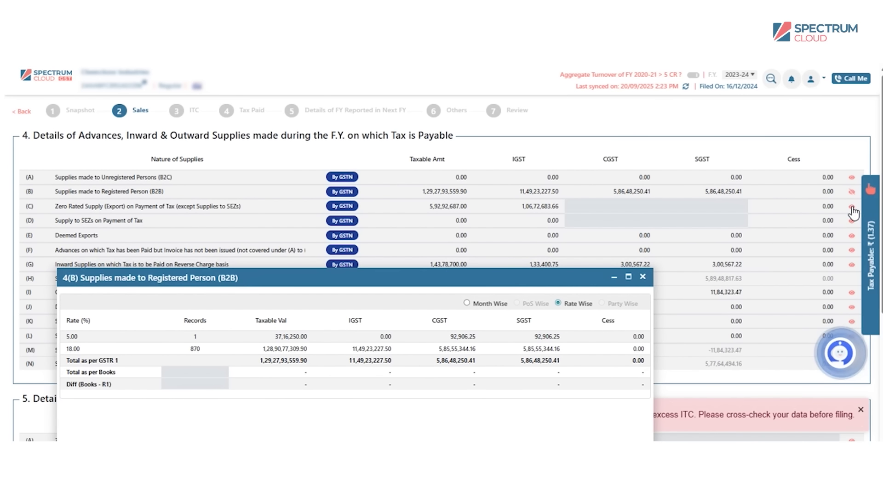
# Open the 4(C) zero-rated and 4(A) unregistered supplies breakdowns too, and spread the three detail windows apart over Table 4.
pyautogui.click(852, 209)
pyautogui.click(851, 178)
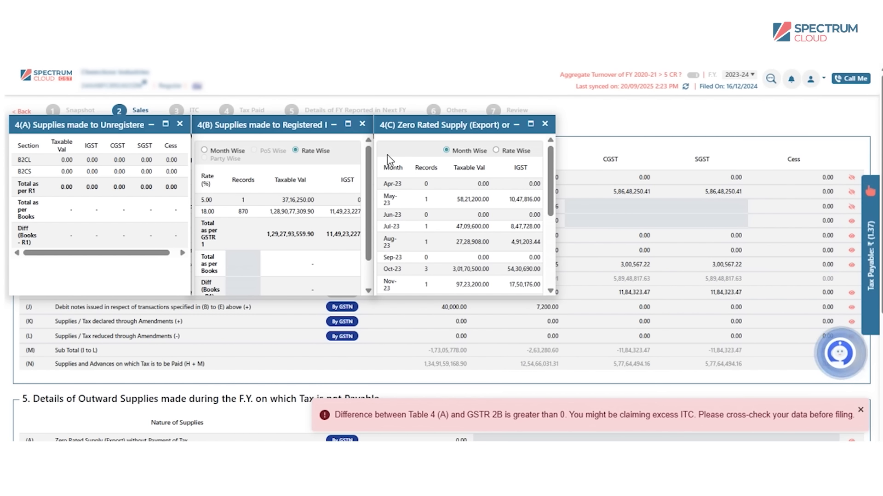
pyautogui.moveTo(412, 125); pyautogui.dragTo(668, 231)
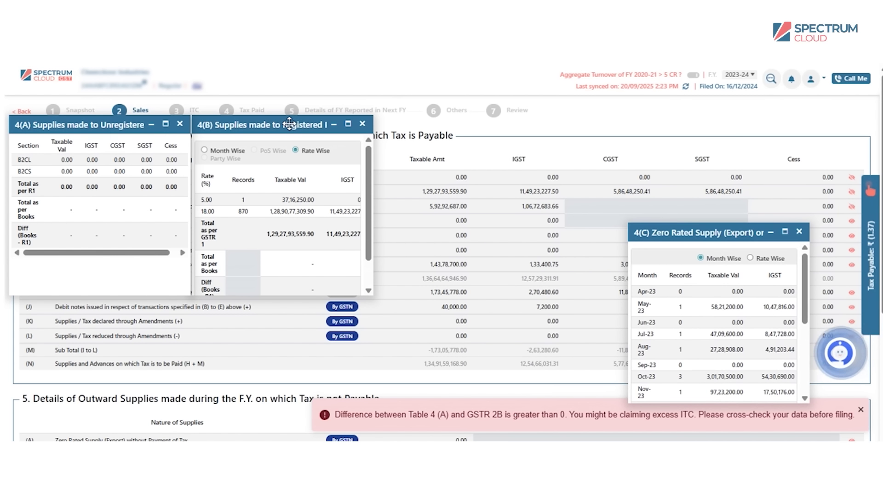
pyautogui.moveTo(289, 124); pyautogui.dragTo(508, 251)
pyautogui.moveTo(124, 124); pyautogui.dragTo(390, 343)
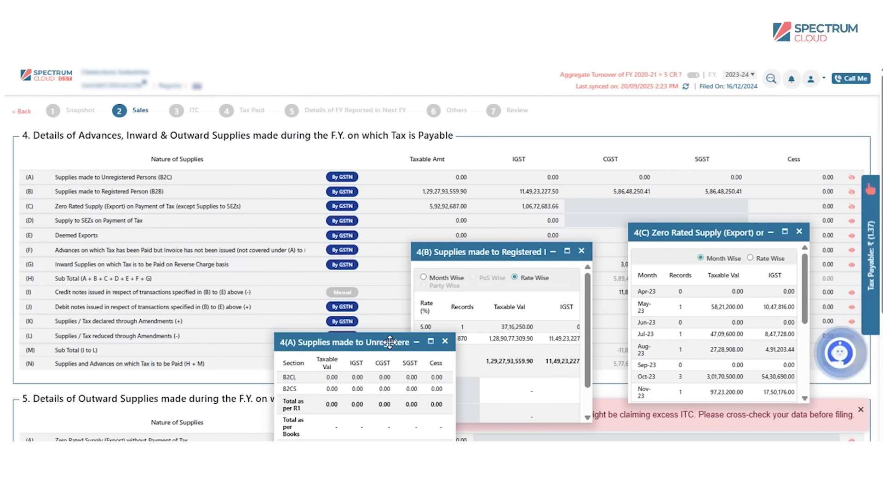
# Go through the ITC, Tax Paid and Others stages of the 2023-24 GSTR 9, checking the inputs, capital goods and input services split.
pyautogui.click(196, 114)
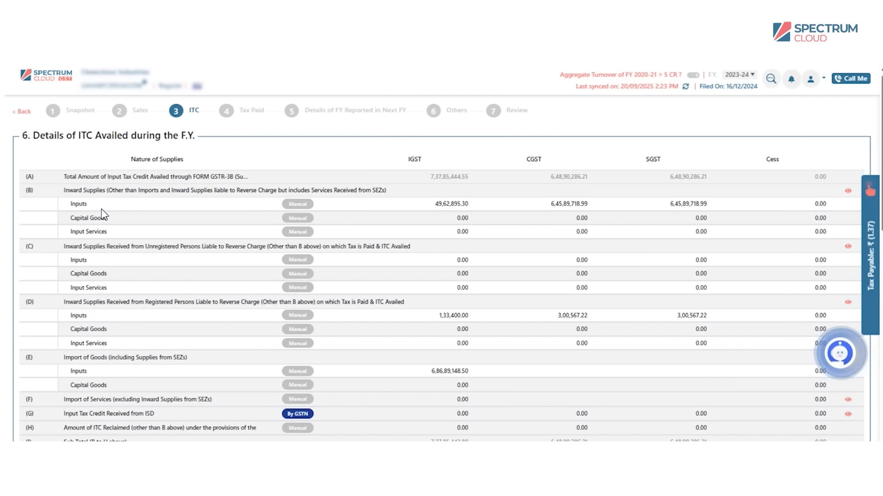
pyautogui.moveTo(79, 204); pyautogui.dragTo(600, 239)
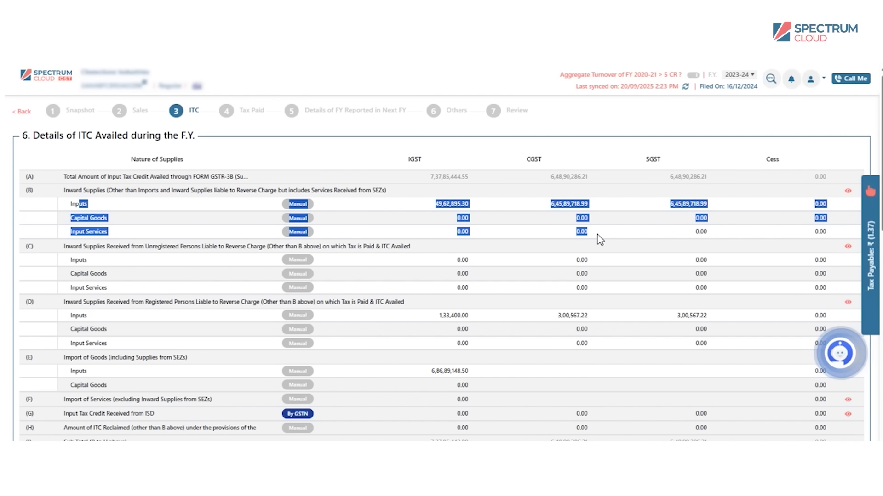
pyautogui.click(252, 115)
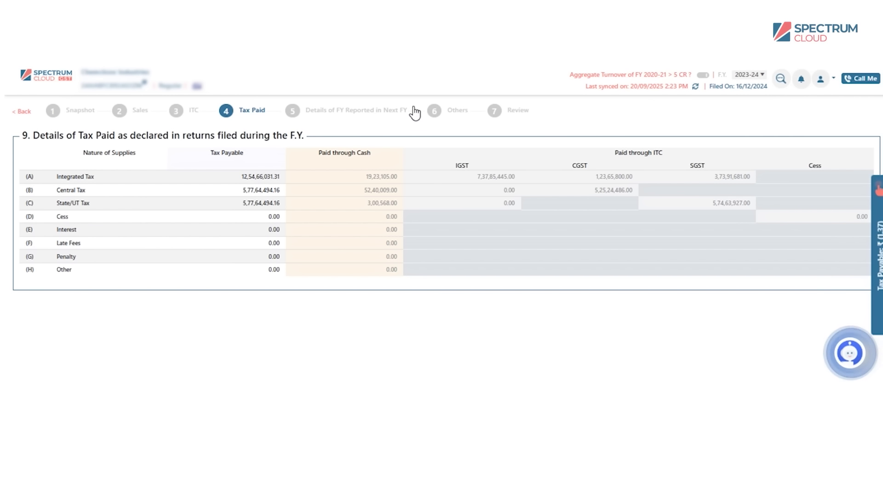
pyautogui.click(442, 117)
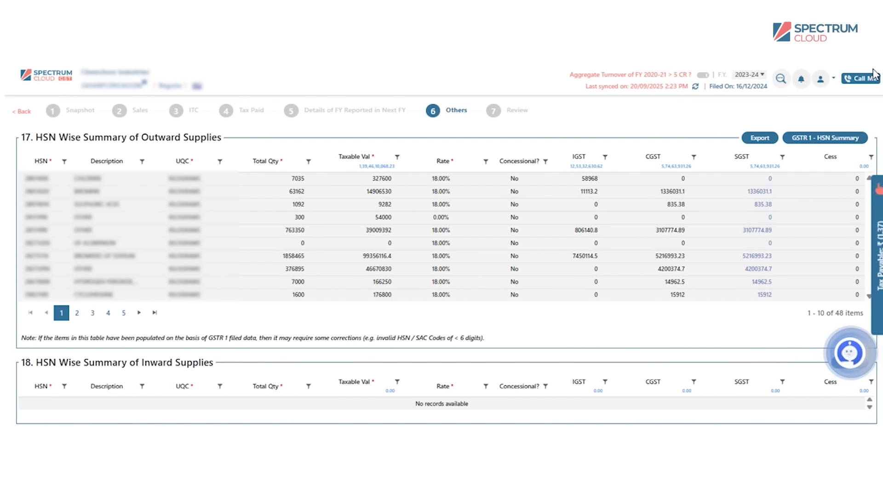
# Switch the financial year back to 2024-25 and populate the Table 17 HSN summary of outward supplies from GSTR 1.
pyautogui.scroll(6, 880, 151)
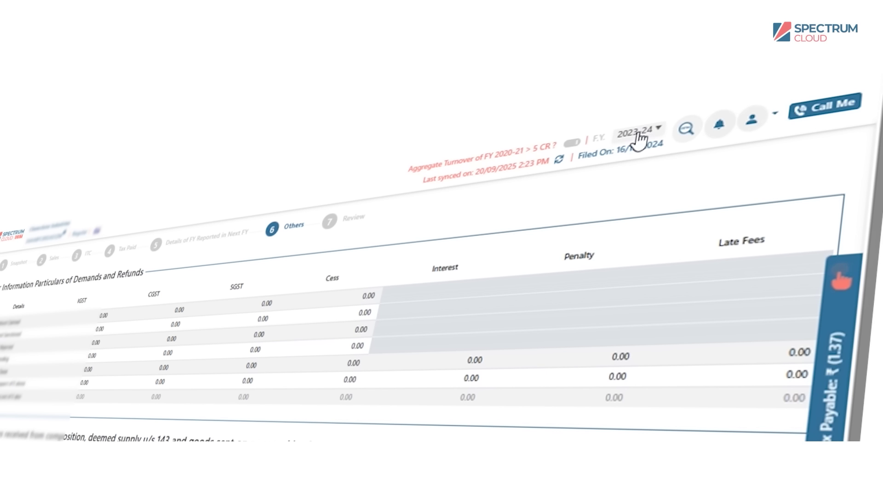
pyautogui.click(638, 137)
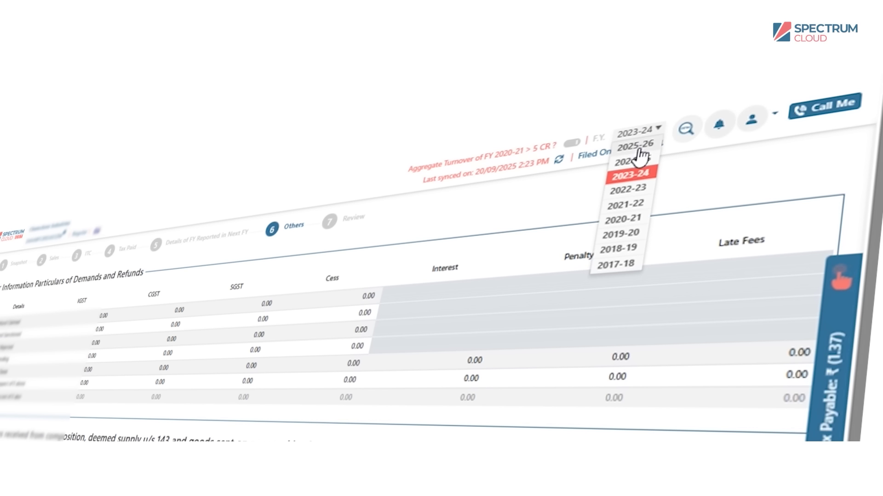
pyautogui.click(636, 158)
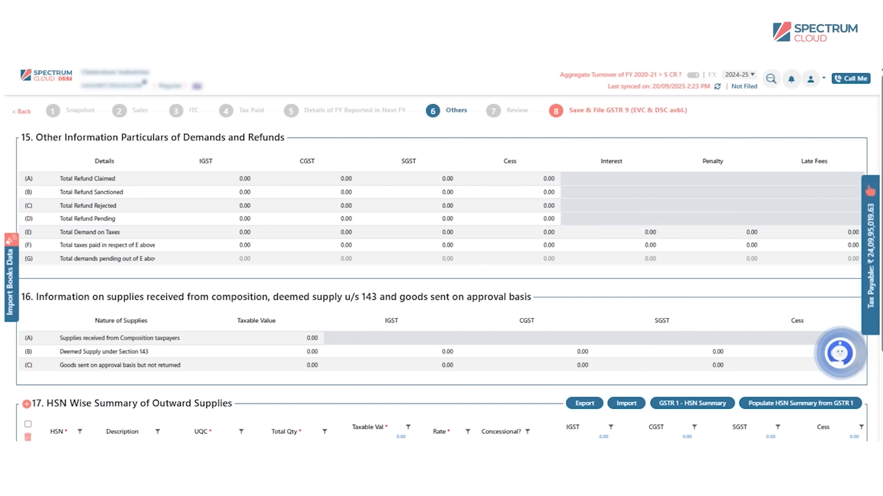
pyautogui.scroll(-3, 773, 272)
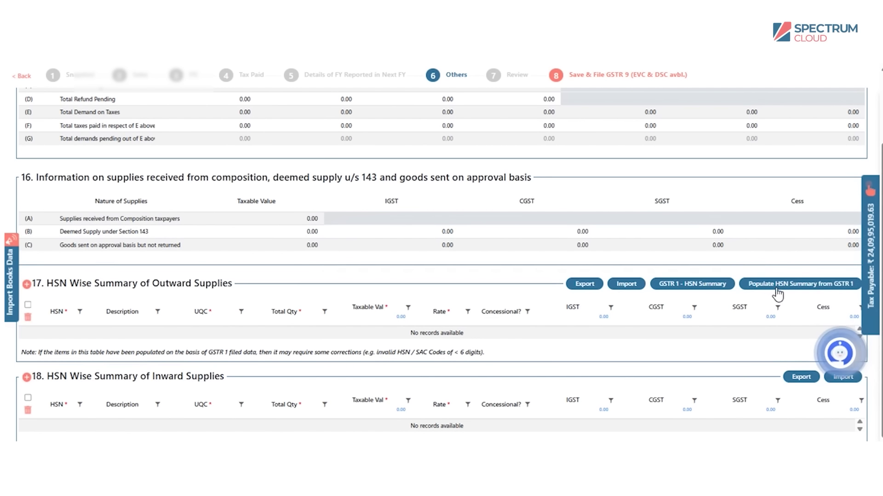
pyautogui.click(776, 289)
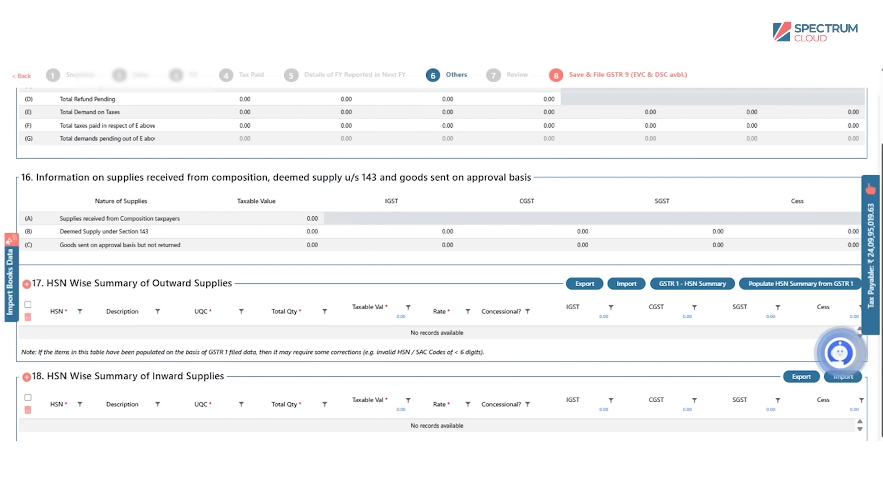
pyautogui.scroll(-4, 349, 278)
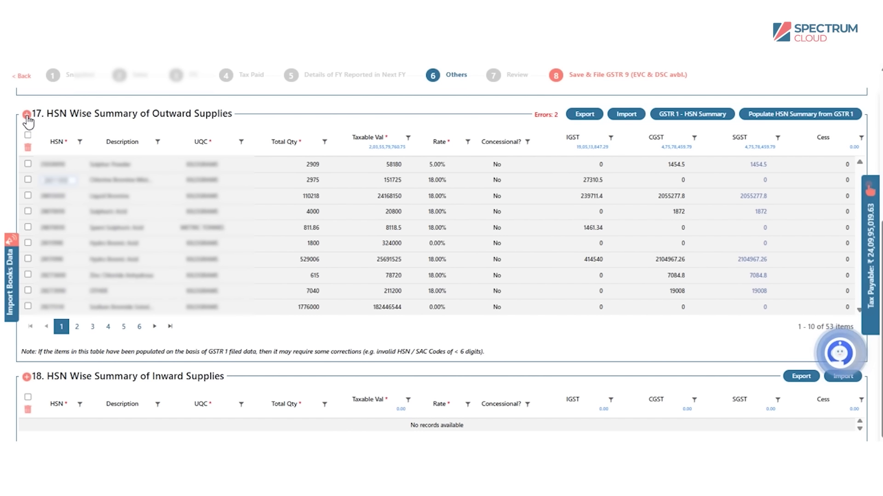
# Add four blank rows to the Table 17 HSN wise summary of outward supplies.
pyautogui.click(27, 114)
pyautogui.click(26, 114)
pyautogui.click(26, 114)
pyautogui.click(26, 114)
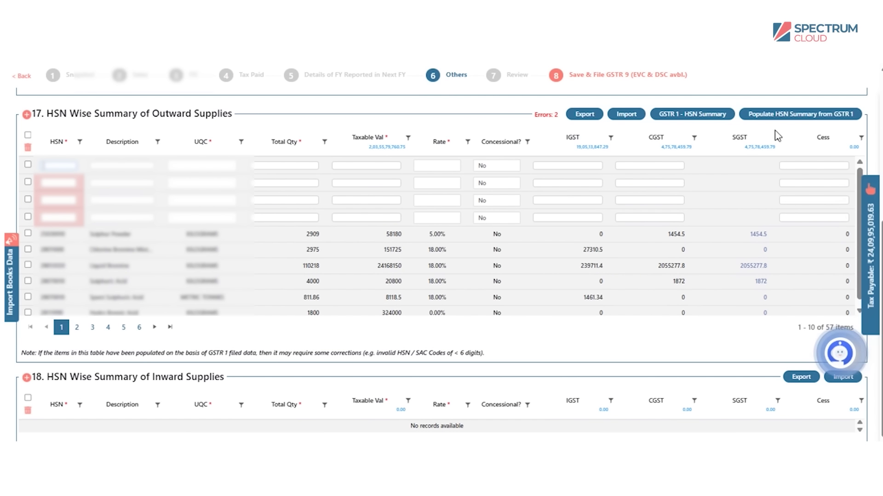
# Open the Review stage of the 2024-25 GSTR 9.
pyautogui.scroll(6, 442, 239)
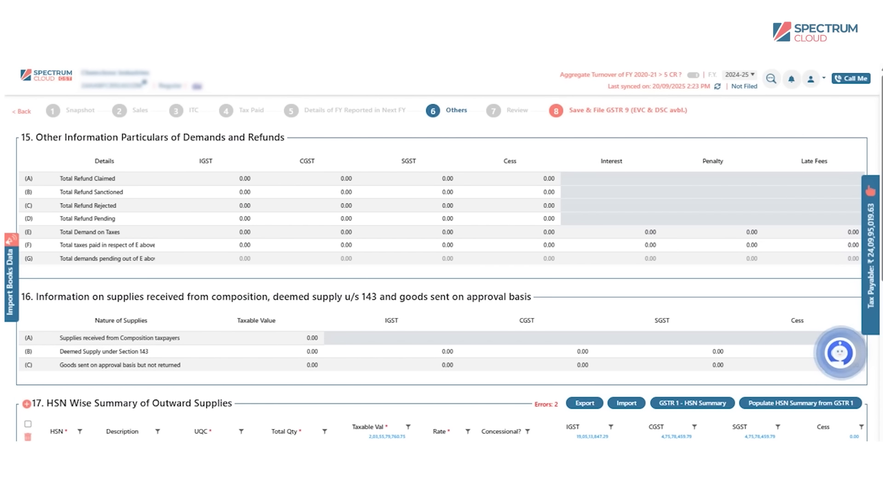
pyautogui.click(519, 110)
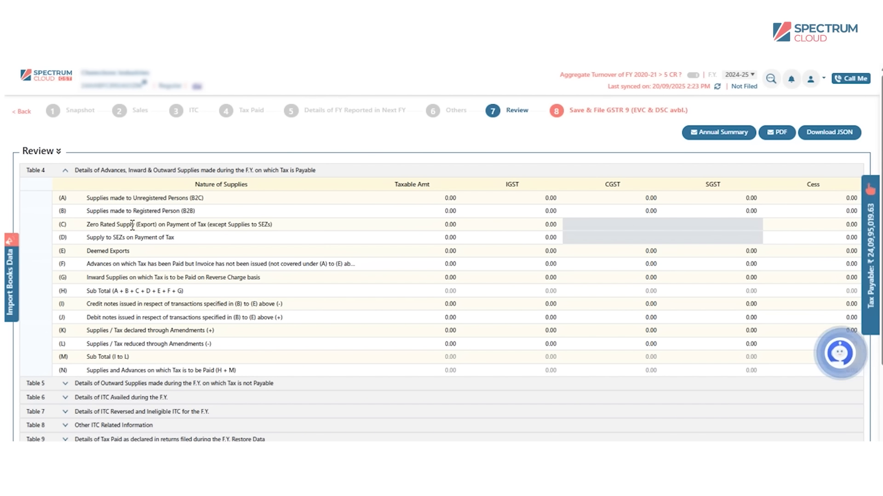
# Check the Total Tax Payable row in the GSTR 9 Tax Computation, and open the Save & File GSTR 9 stage.
pyautogui.click(64, 173)
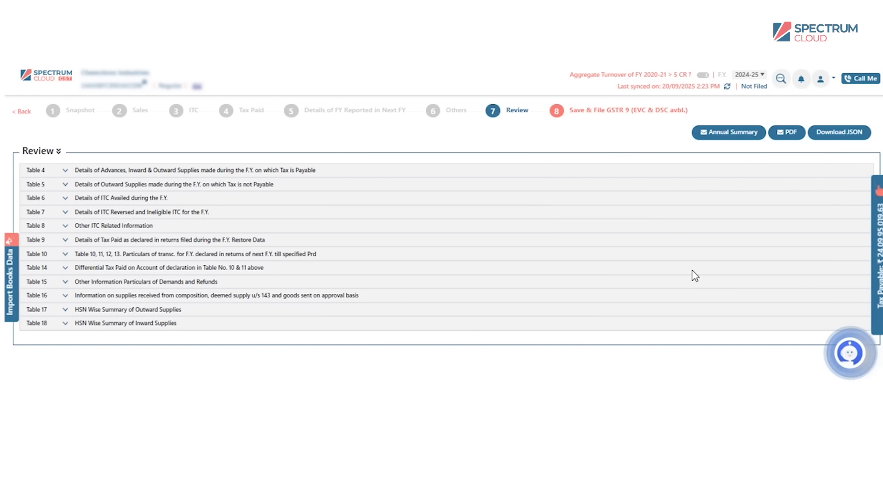
pyautogui.click(879, 276)
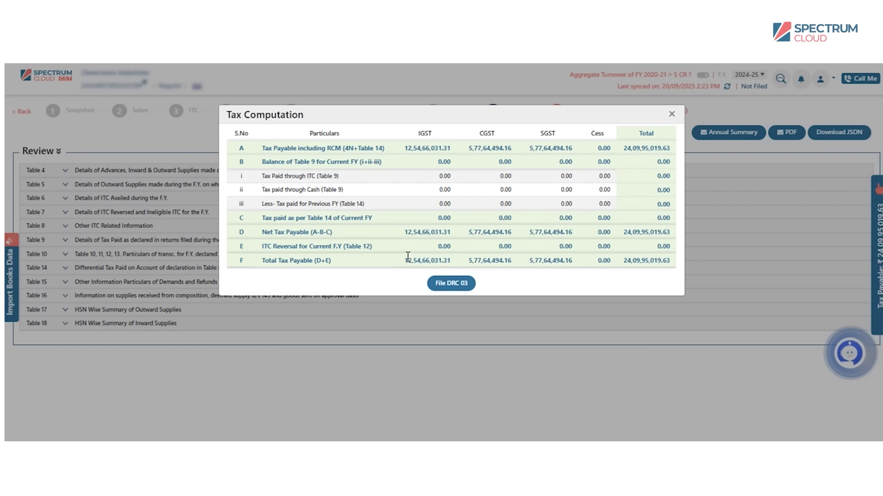
pyautogui.moveTo(400, 265); pyautogui.dragTo(656, 261)
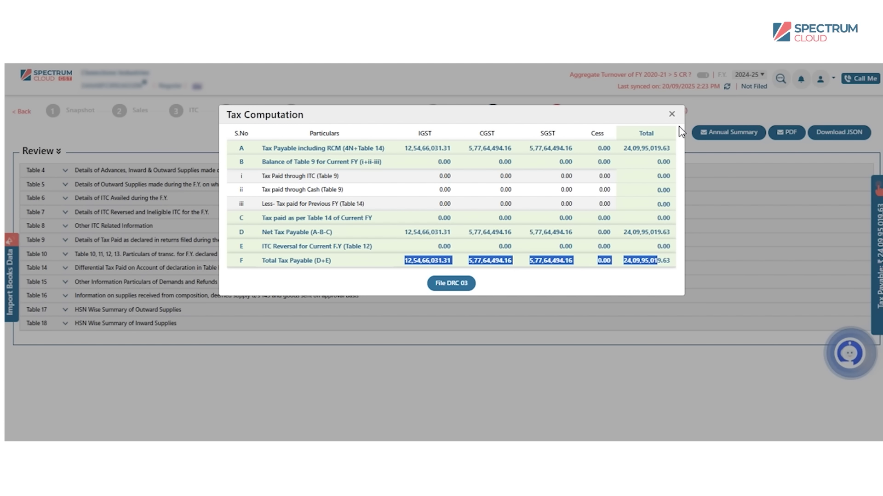
pyautogui.click(672, 115)
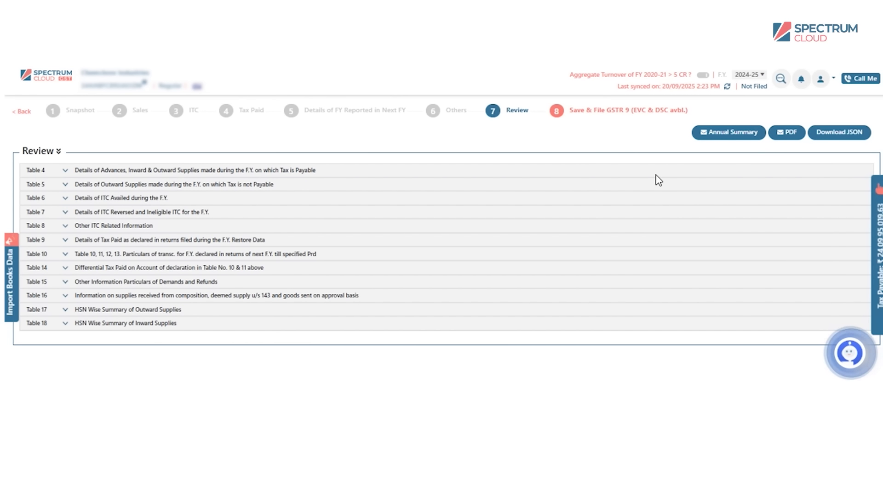
pyautogui.click(612, 114)
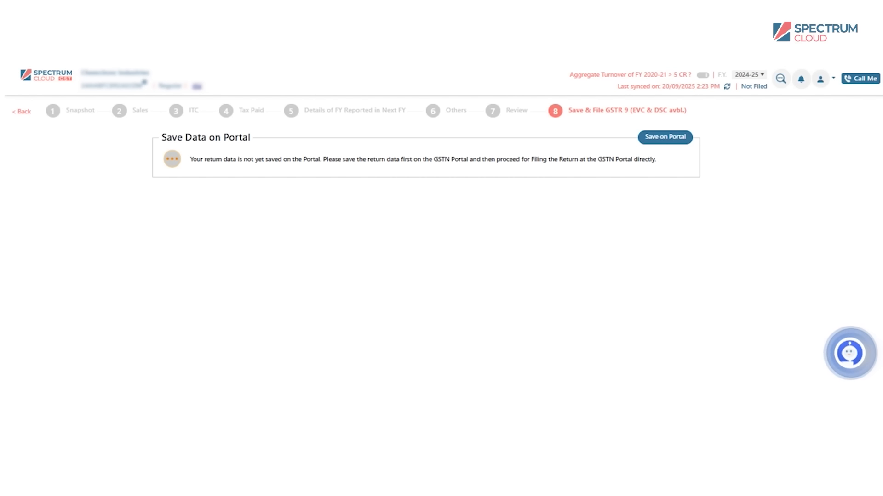
# Return to the Review stage and e-mail the GSTR 9 PDF to a replacement recipient e-mail address.
pyautogui.click(517, 118)
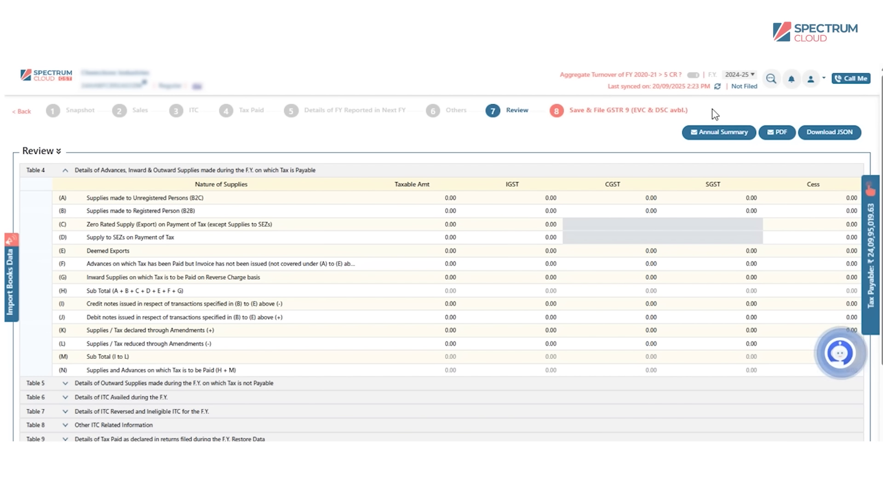
pyautogui.click(777, 133)
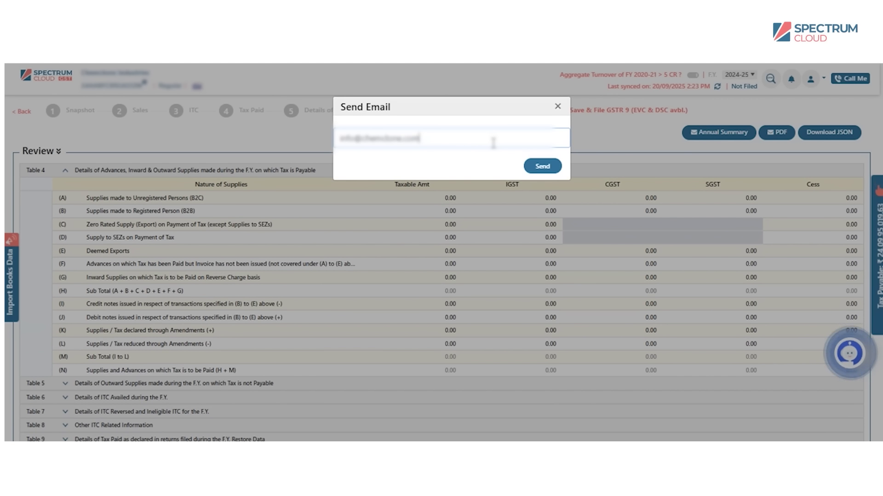
pyautogui.hotkey('ctrl', 'a')
pyautogui.hotkey('ctrl', 'v')
pyautogui.click(542, 166)
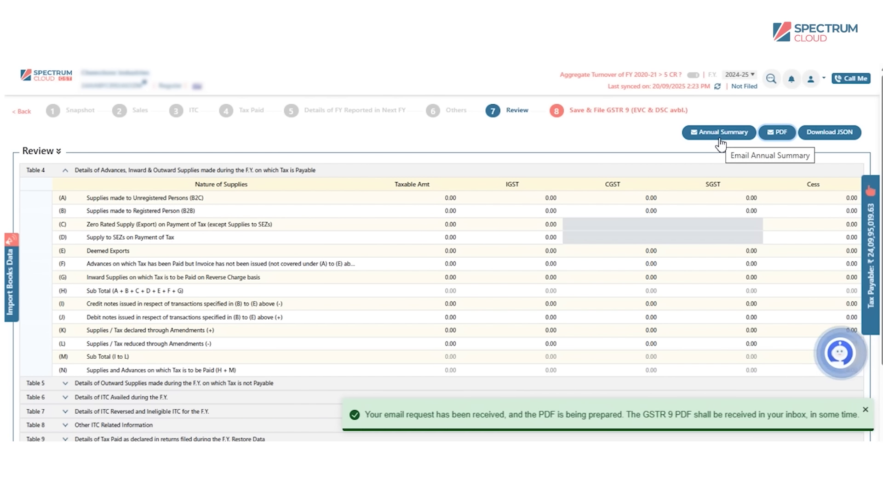
# E-mail the GSTR 9 Annual Summary, replacing the prefilled address with the recipient's e-mail.
pyautogui.click(720, 138)
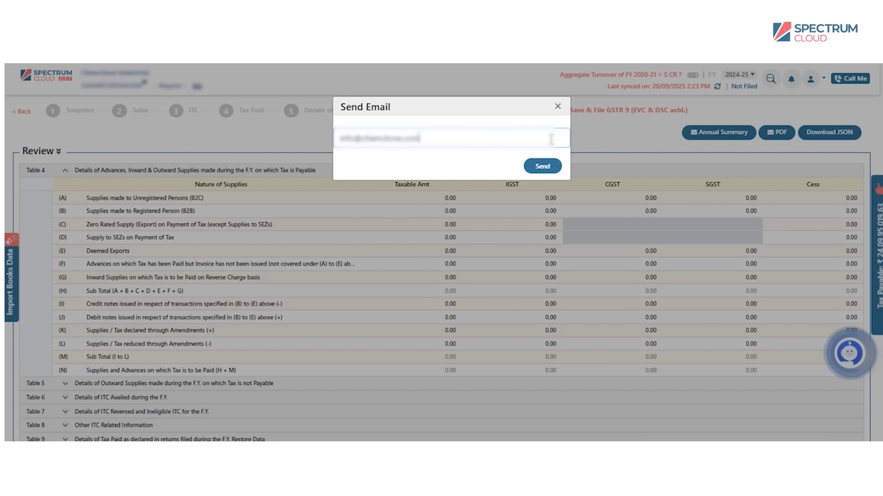
pyautogui.hotkey('ctrl', 'a')
pyautogui.hotkey('ctrl', 'v')
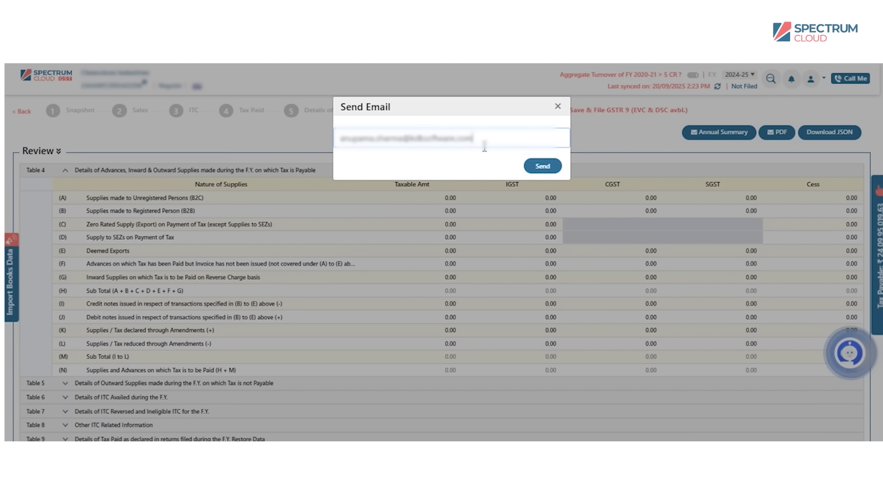
pyautogui.click(542, 166)
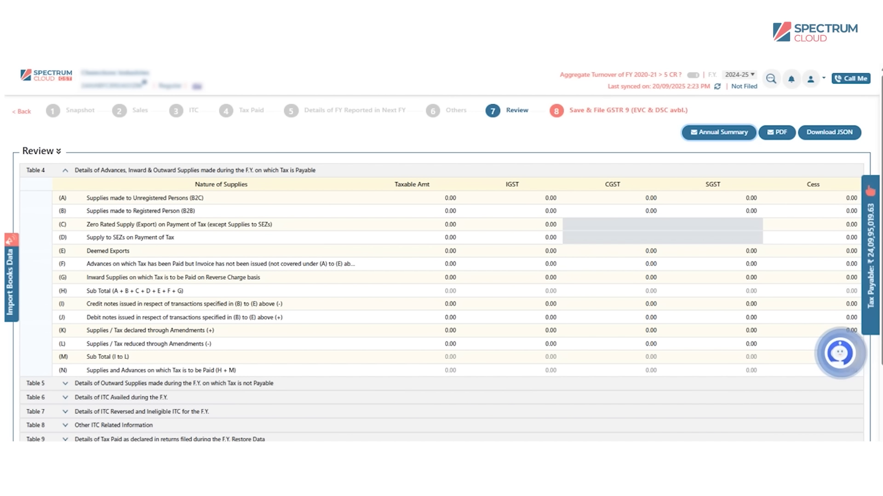
# Go back from GSTR 9 to the client dashboard and open User Management.
pyautogui.click(22, 120)
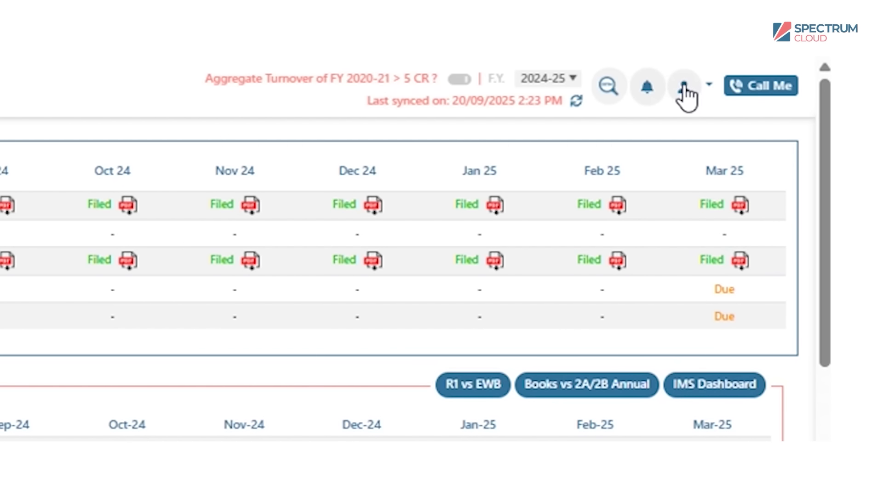
pyautogui.click(811, 80)
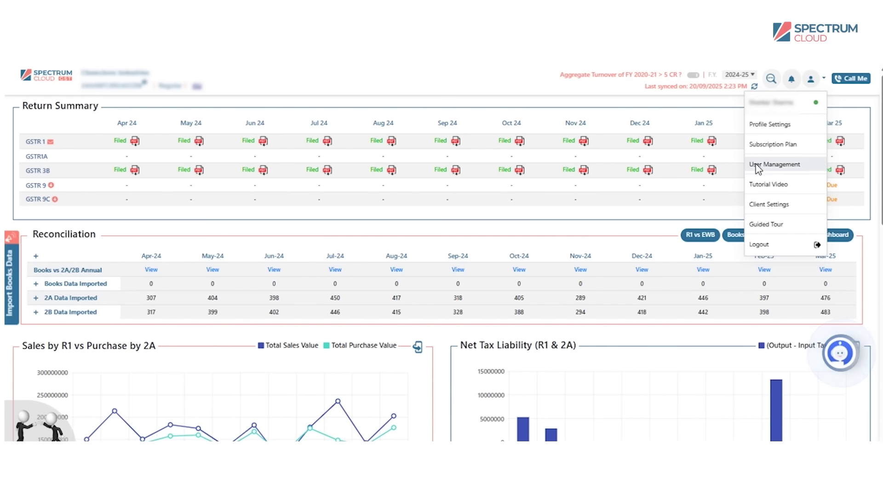
pyautogui.click(580, 253)
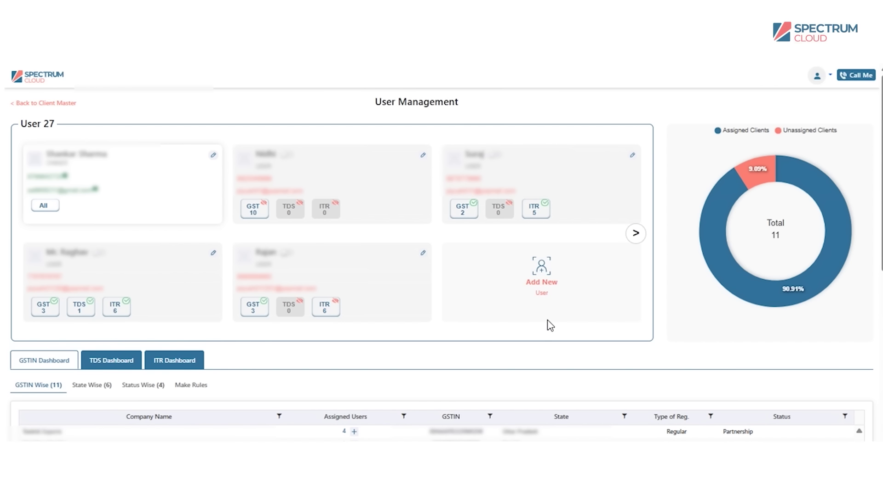
# Browse the user cards through the second set and view the application options for inviting a new user.
pyautogui.scroll(-2, 550, 325)
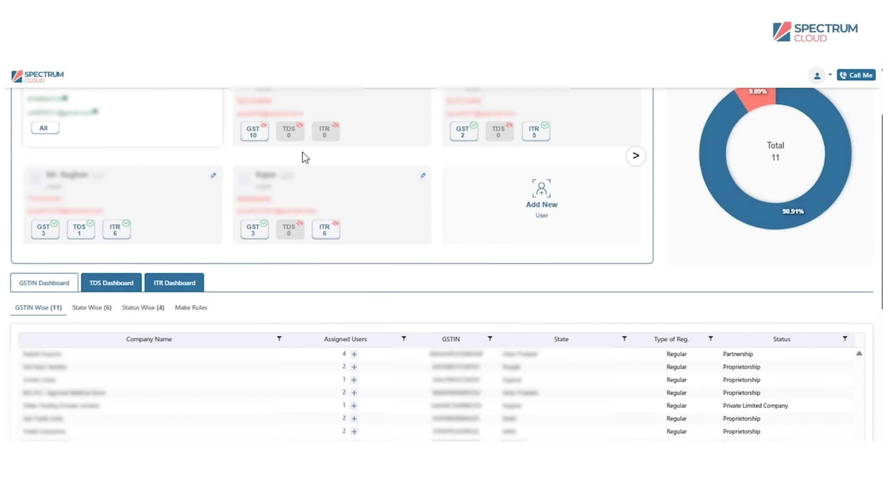
pyautogui.scroll(2, 440, 261)
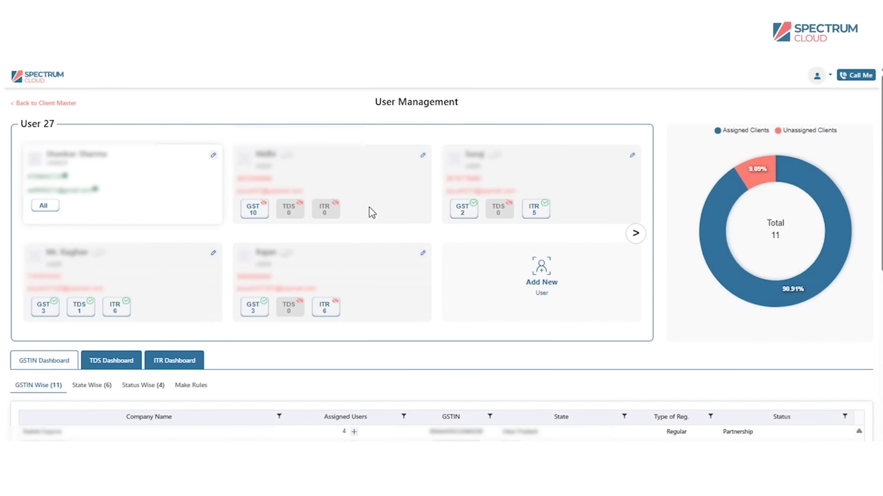
pyautogui.click(636, 236)
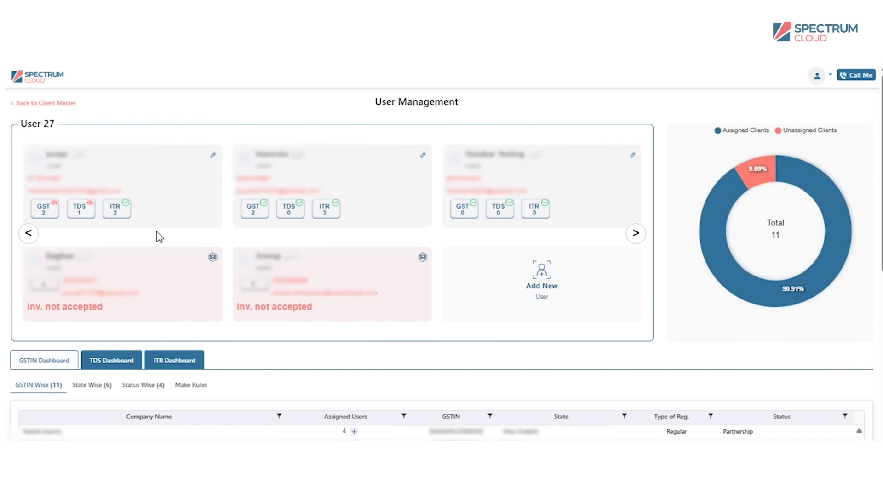
pyautogui.click(551, 283)
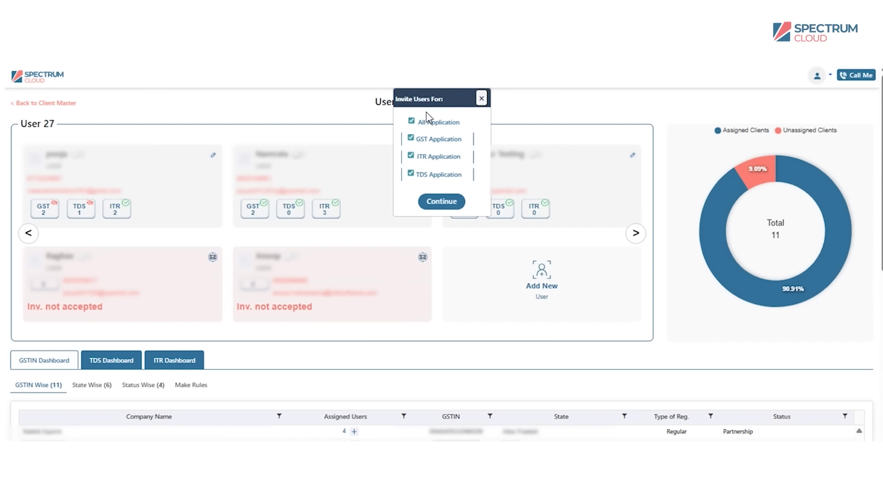
pyautogui.click(482, 99)
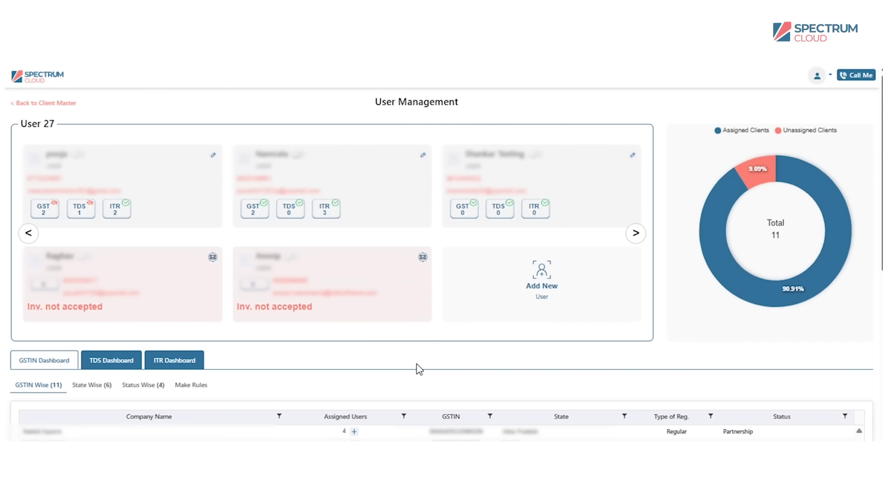
# Open the mobile number verification for the first user card in the second set, and close it without entering the OTP.
pyautogui.scroll(-3, 418, 368)
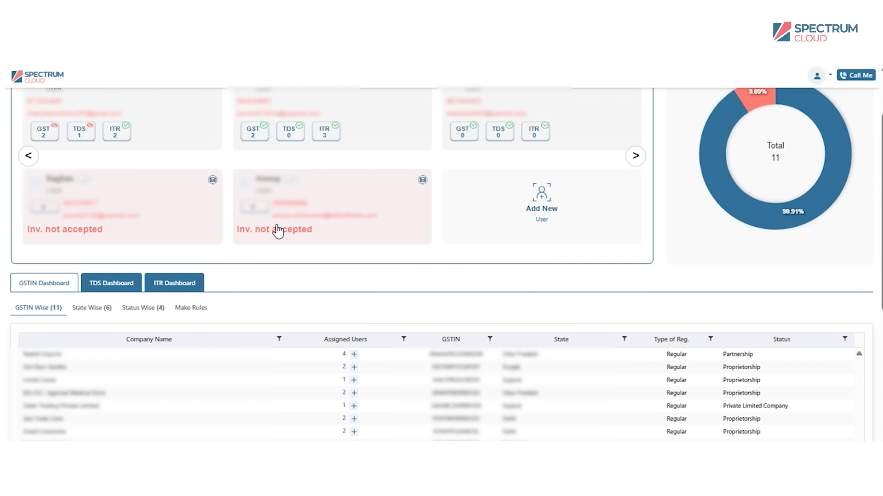
pyautogui.scroll(3, 278, 230)
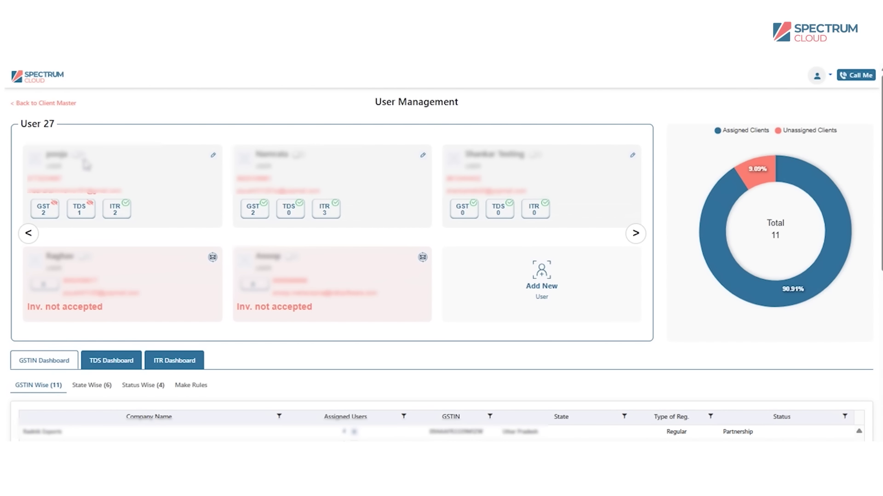
pyautogui.click(85, 163)
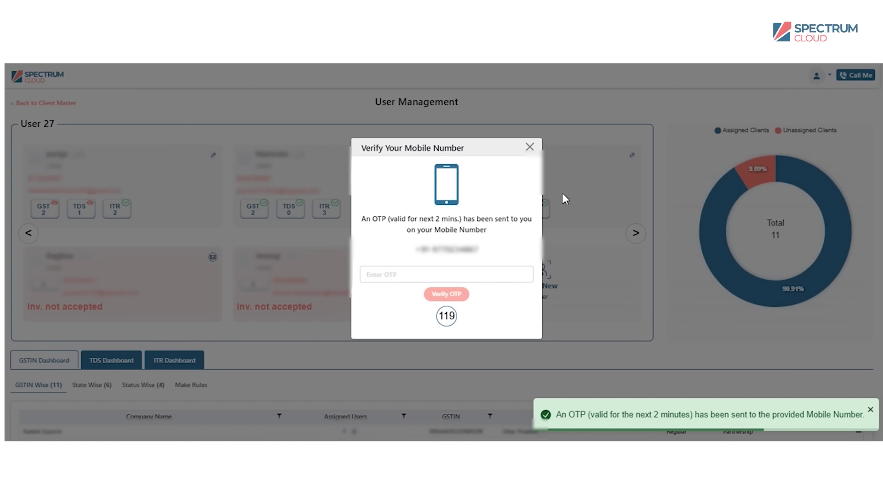
pyautogui.click(529, 147)
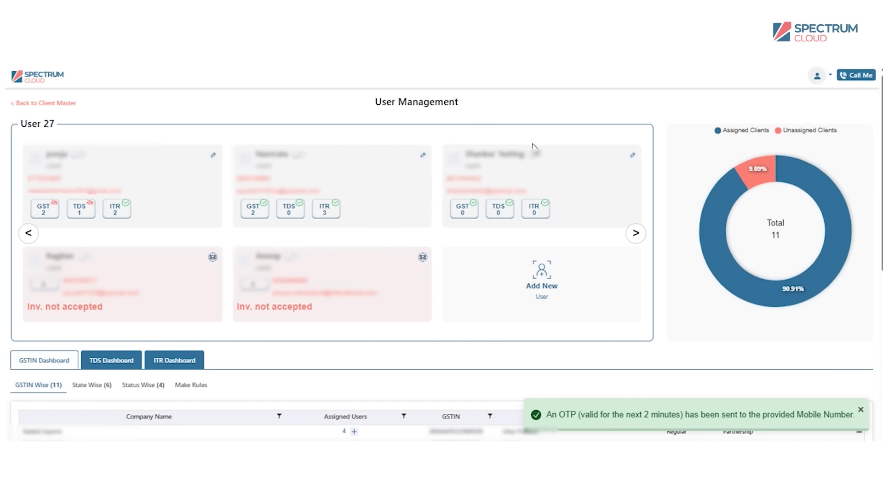
# In the GSTIN wise client list, view the users available to assign to Radnik Exports.
pyautogui.scroll(-2, 562, 367)
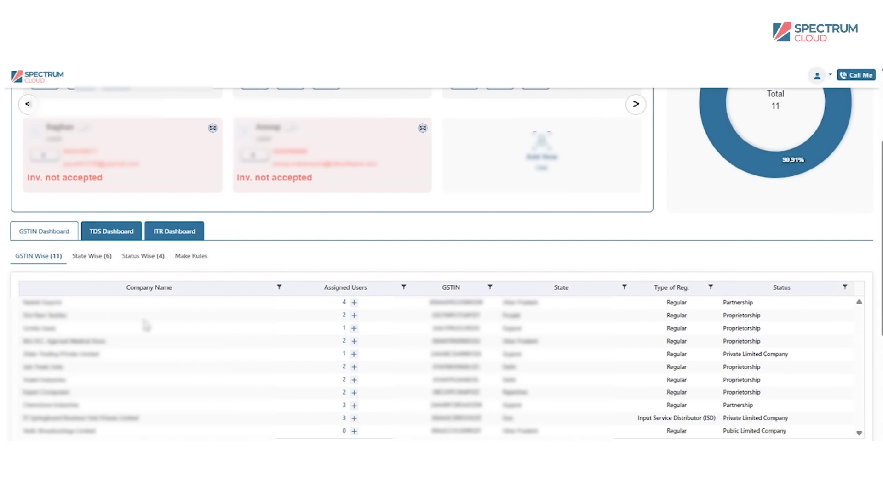
pyautogui.moveTo(26, 302); pyautogui.dragTo(54, 302)
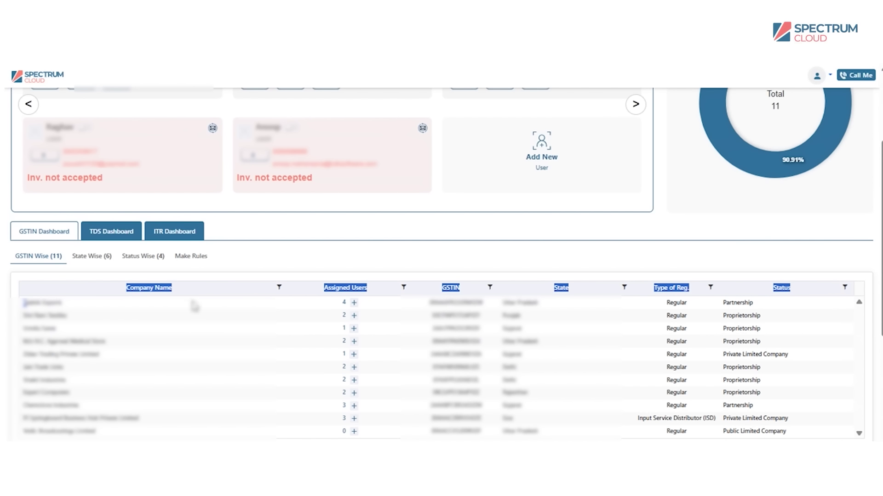
pyautogui.click(348, 309)
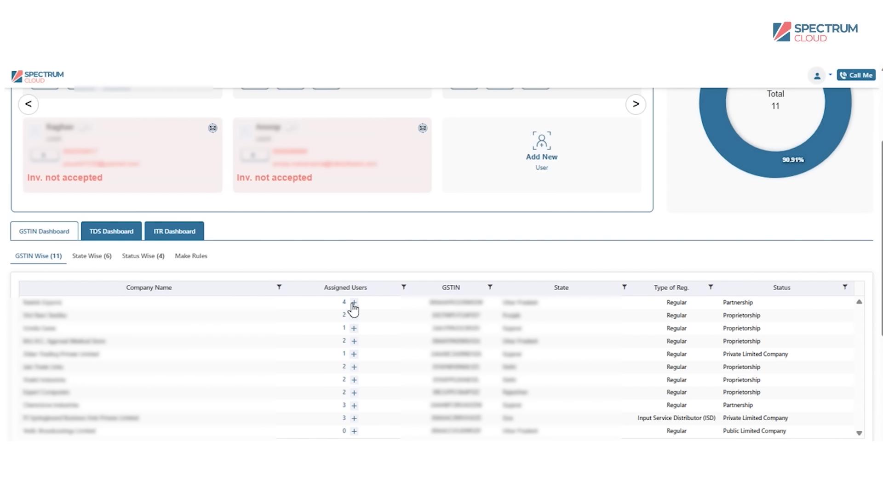
pyautogui.click(354, 304)
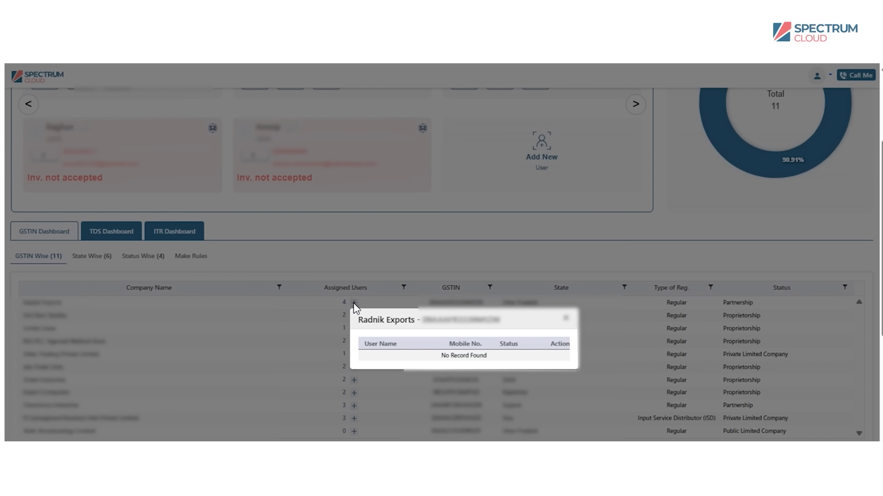
pyautogui.click(566, 318)
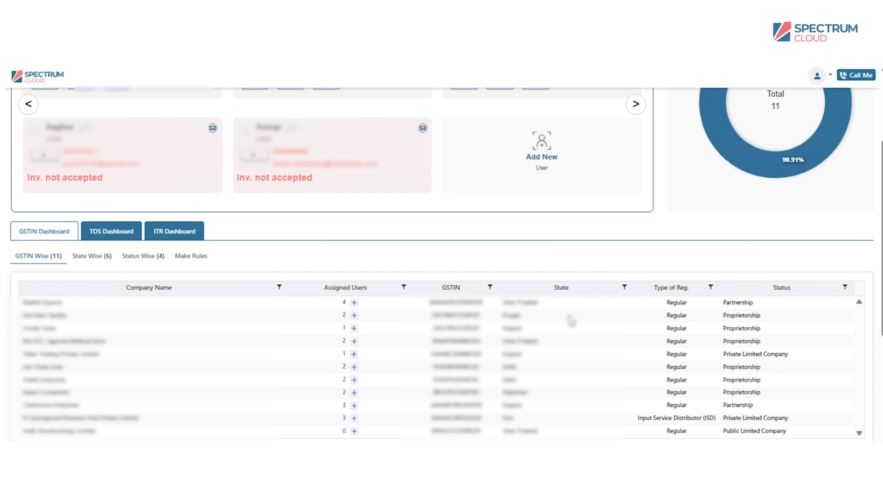
# View the users already assigned to Radnik Exports along with their status.
pyautogui.click(344, 304)
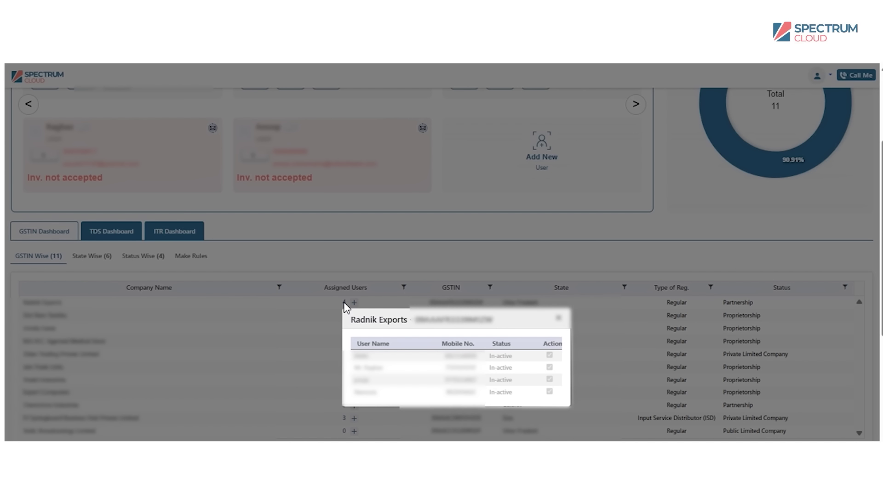
pyautogui.moveTo(365, 356); pyautogui.dragTo(368, 394)
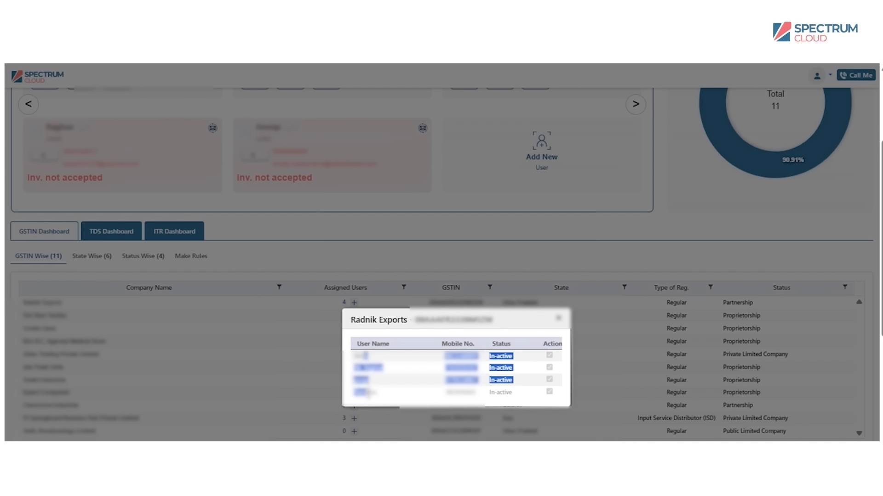
pyautogui.click(558, 318)
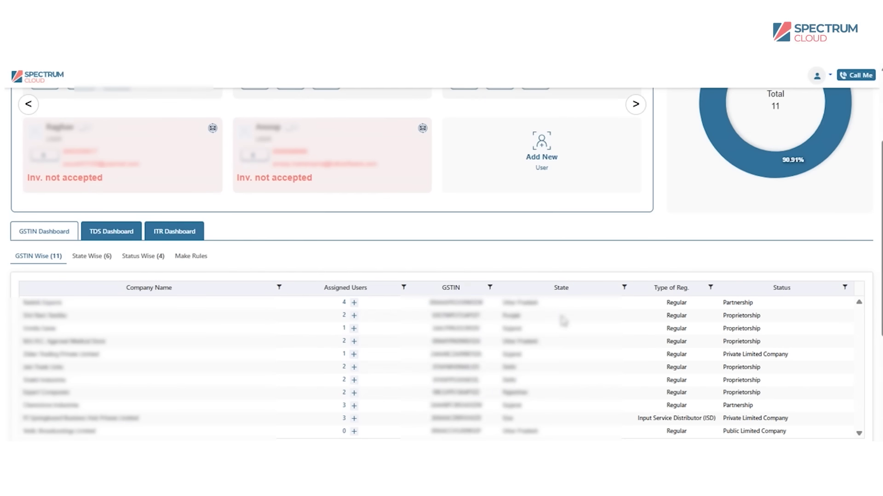
# Look through the state, status and new-client assignment rules, and open the Assignment Summary of People to Assignment.
pyautogui.click(186, 258)
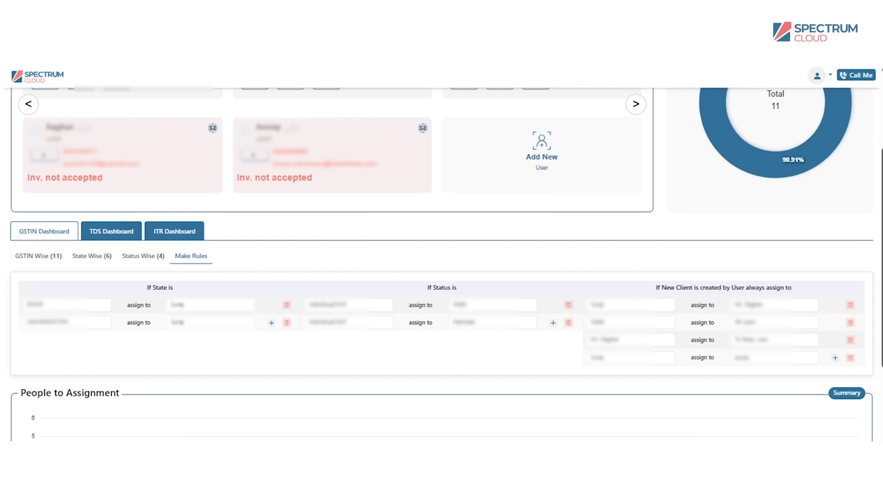
pyautogui.scroll(-2, 441, 265)
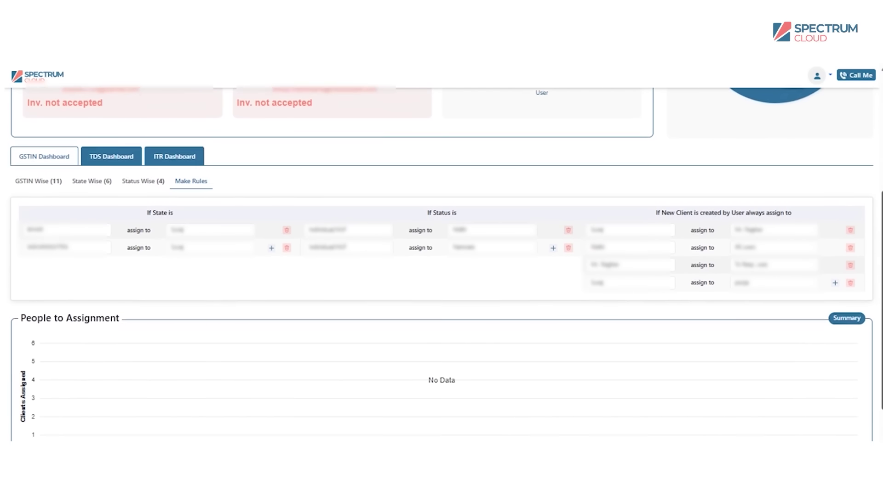
pyautogui.scroll(-1, 441, 265)
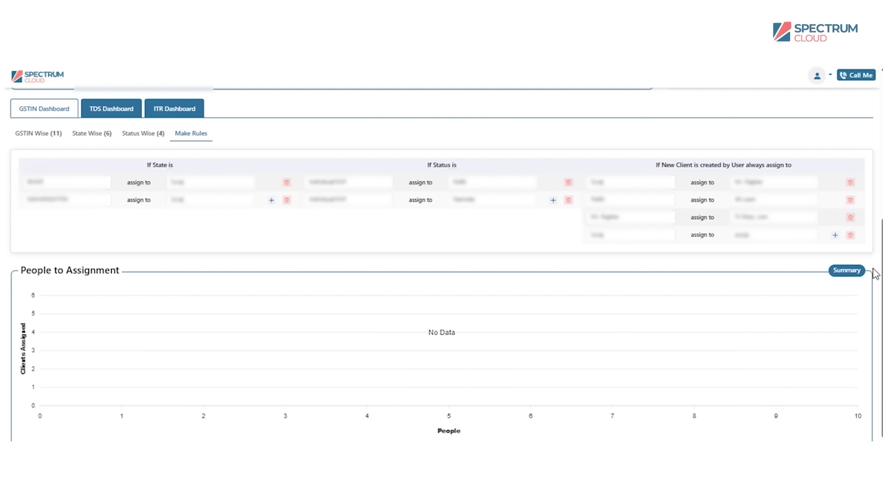
pyautogui.click(847, 275)
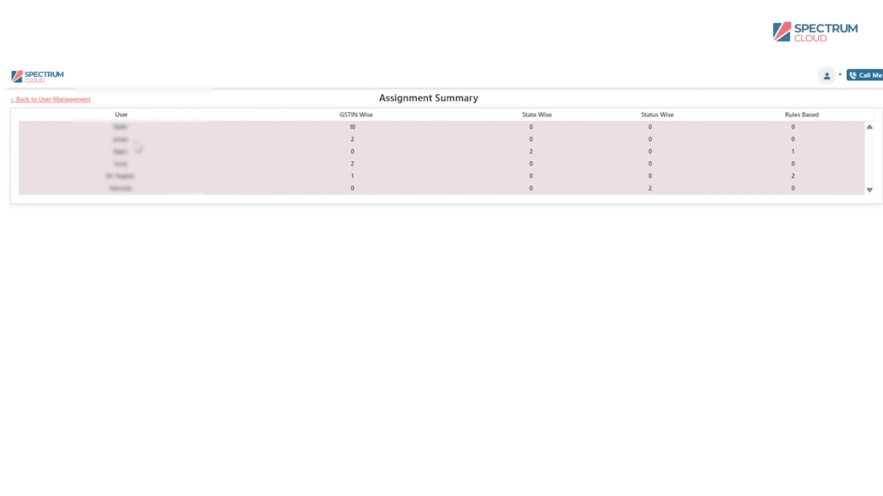